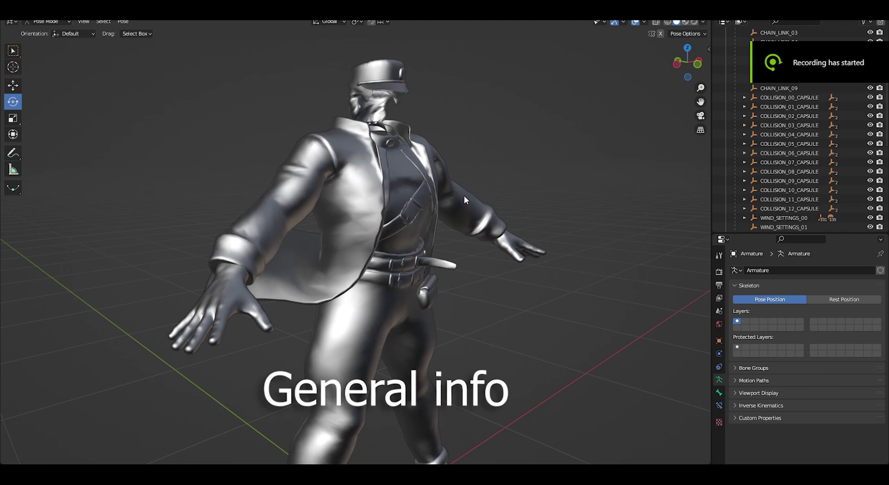
Enable the Bones overlay so the armature shows over the coated character model.
middle_drag(464, 196, 560, 183)
middle_drag(389, 192, 387, 231)
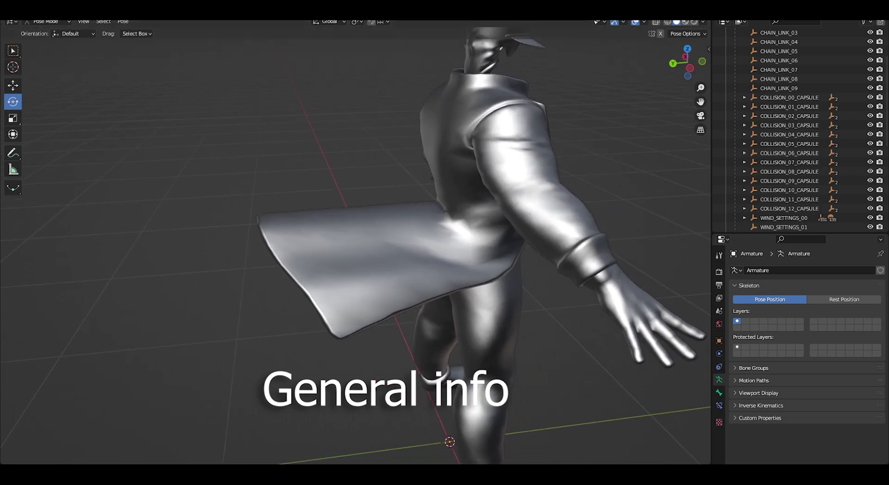
click(644, 21)
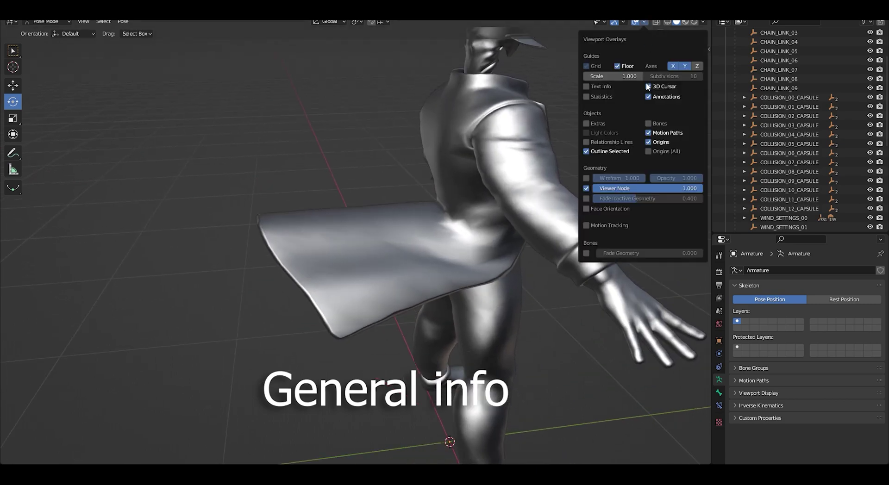
click(656, 123)
middle_drag(444, 212, 370, 203)
scroll(393, 184, up, 4)
Examine the rows of small bones along the raised coat tail by selecting some of them.
click(435, 212)
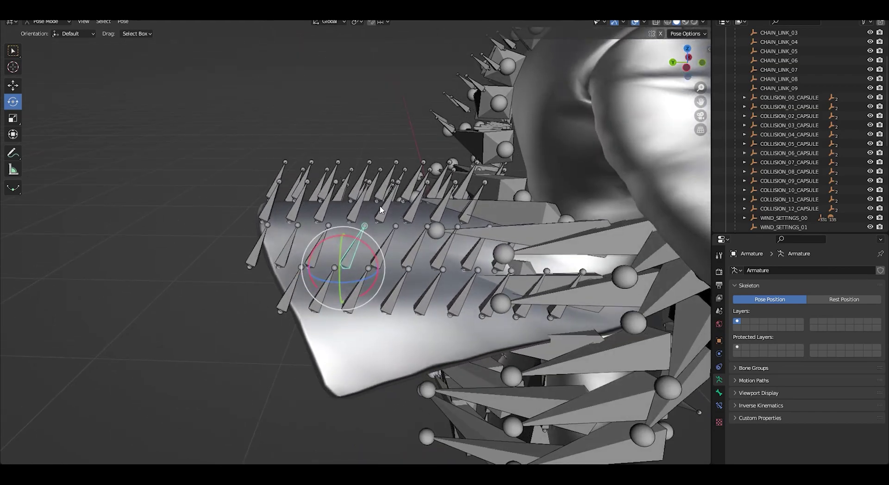
click(379, 205)
scroll(384, 203, up, 4)
shift+middle_drag(433, 172, 412, 212)
drag(412, 213, 429, 201)
scroll(429, 201, down, 8)
middle_drag(429, 201, 418, 171)
scroll(440, 217, up, 5)
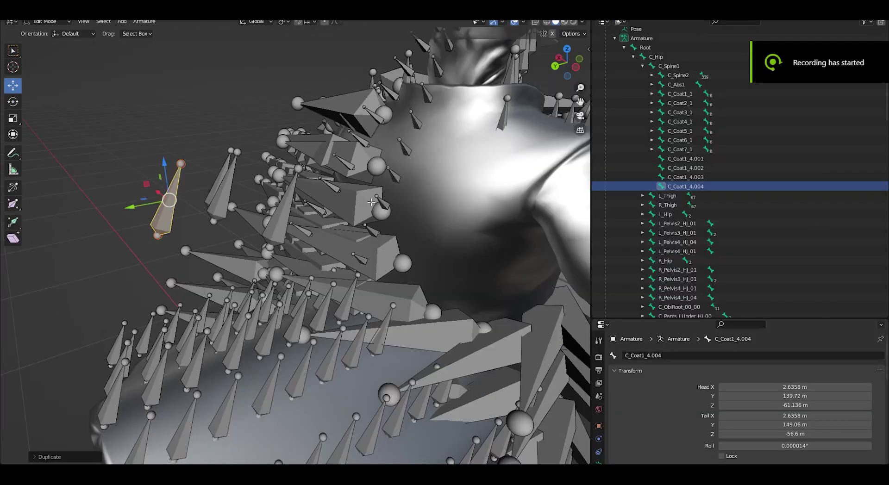
Try to rename the duplicated bone C_Coat1_4.001 in the outliner.
middle_drag(398, 203, 434, 194)
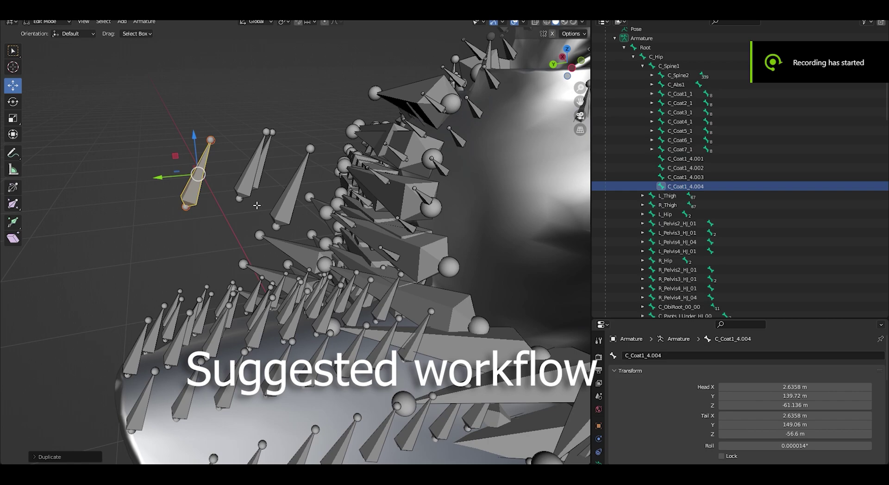
middle_drag(257, 205, 398, 199)
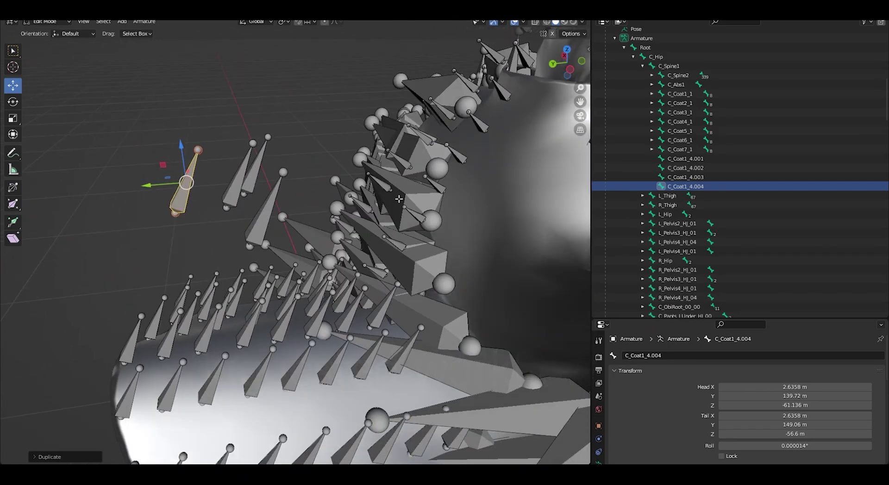
middle_drag(255, 186, 304, 165)
click(685, 158)
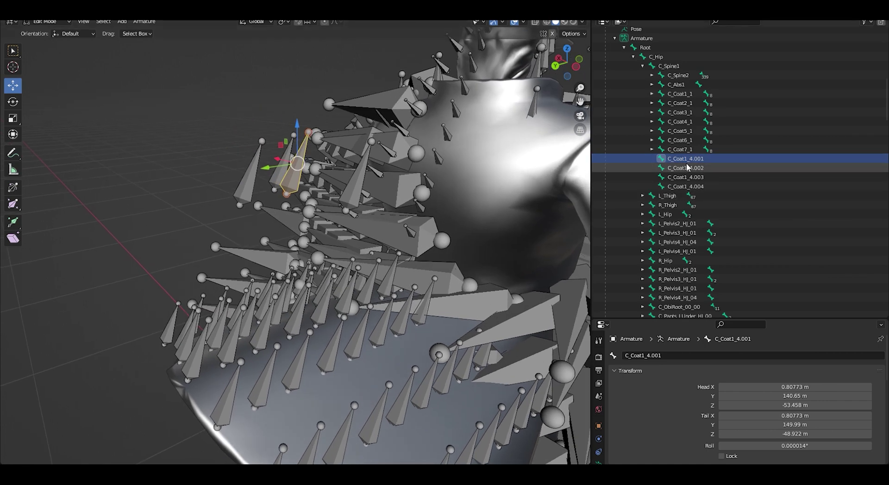
middle_drag(493, 170, 506, 188)
scroll(704, 159, up, 1)
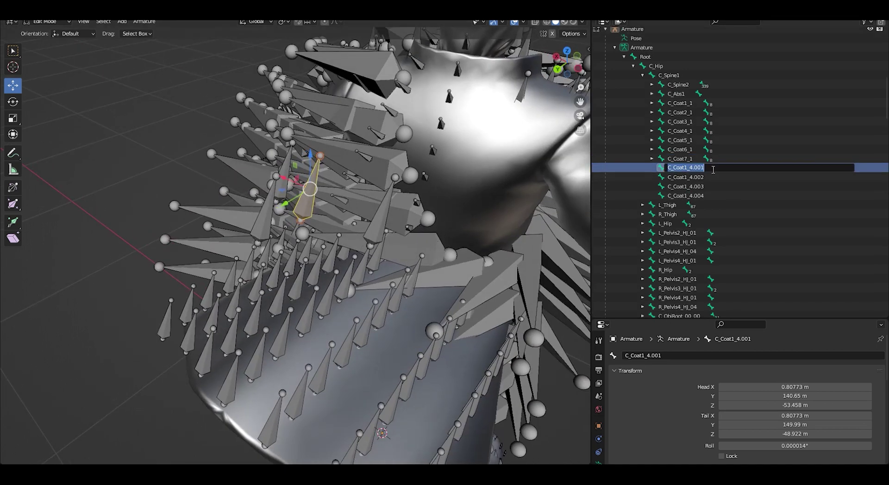
double_click(693, 167)
text(4)
key(Return)
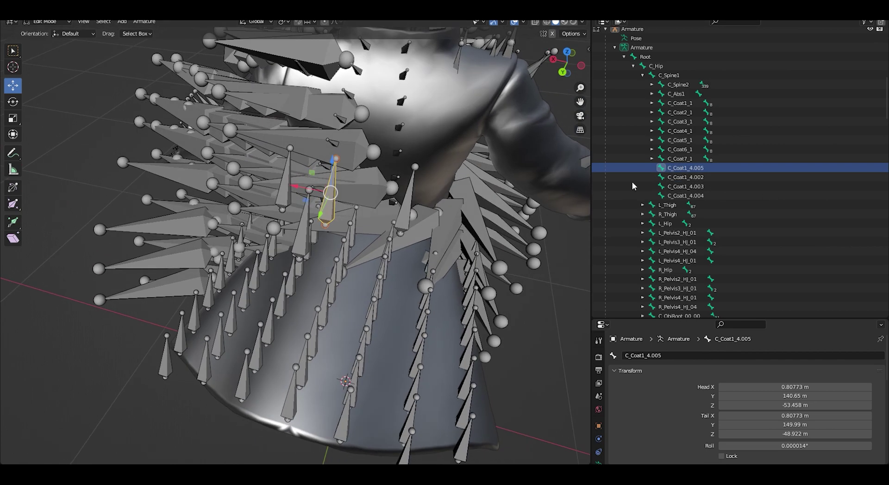
Rename the selected duplicate coat bone to C_Test1_1.
double_click(706, 168)
text(C_Test)
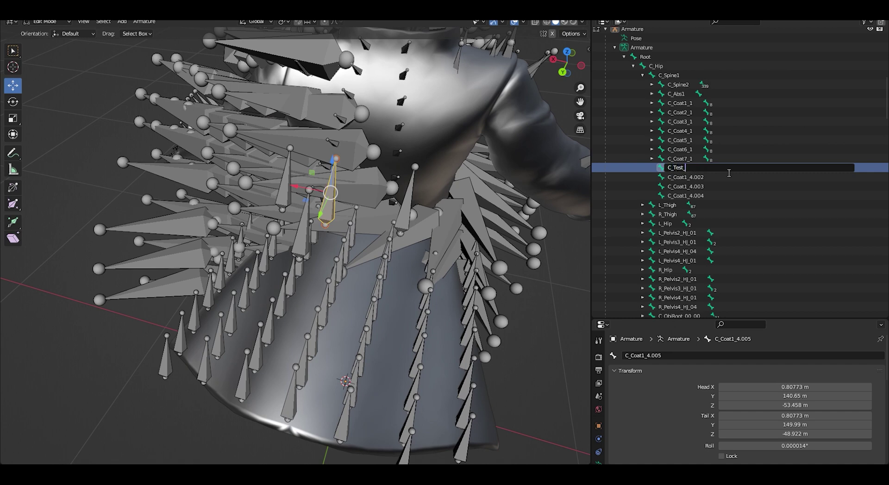
text(1_1)
key(Return)
Rename the outermost duplicated bone, C_Coat1_4.004, to C_Test1_2, reusing the copied name C_Test1_1 as its base.
shift+middle_drag(373, 193, 401, 189)
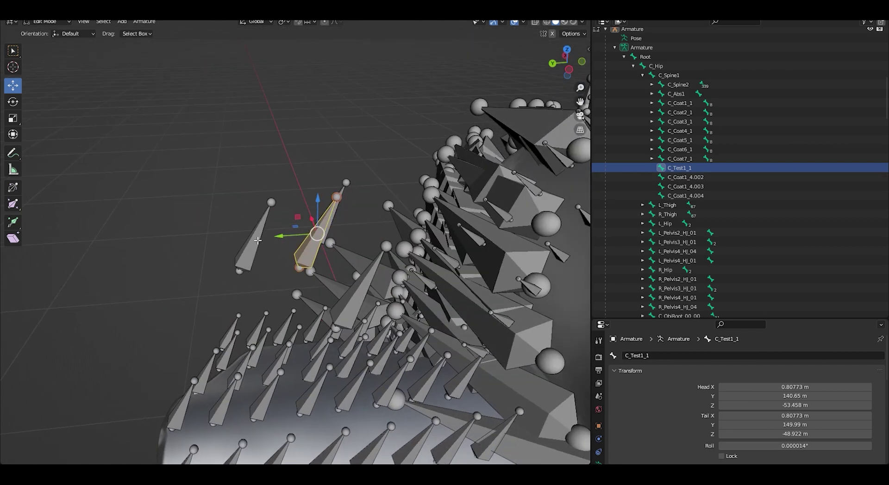
shift+middle_drag(257, 254, 256, 200)
click(256, 198)
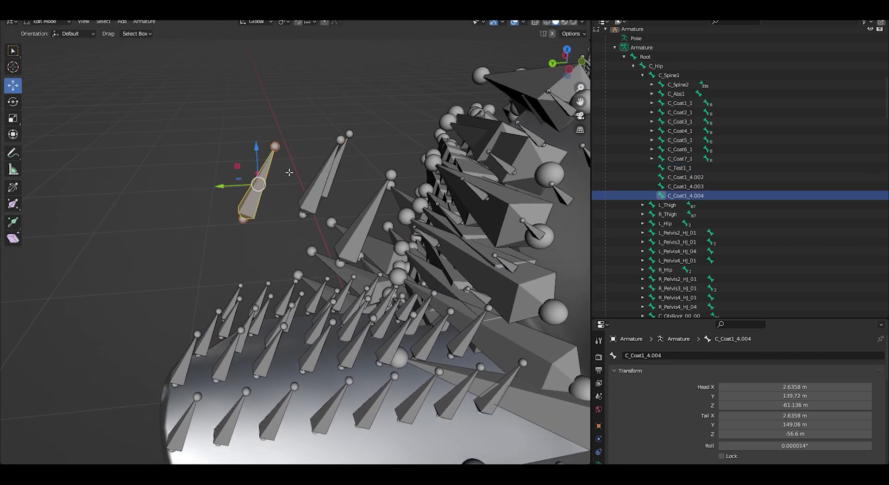
double_click(696, 166)
key(ctrl+c)
double_click(698, 195)
key(ctrl+v)
scroll(698, 199, down, 1)
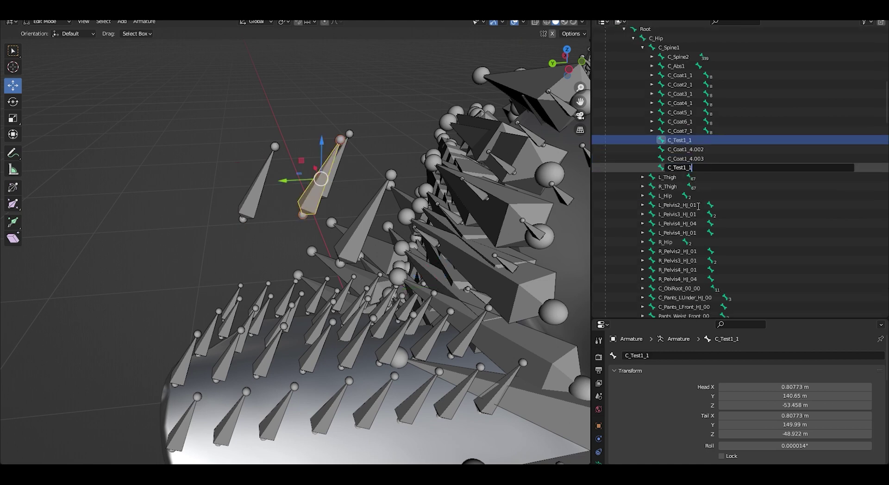
text(2)
key(Return)
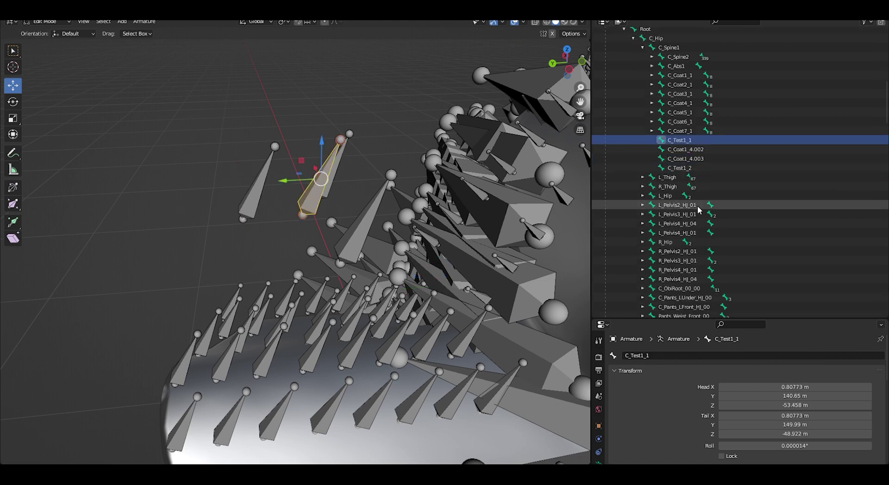
Select the duplicated bone C_Coat1_4.003 beside the first test chain and rename it to C_Test2_2.
click(681, 168)
middle_drag(309, 189, 257, 173)
click(334, 199)
click(295, 185)
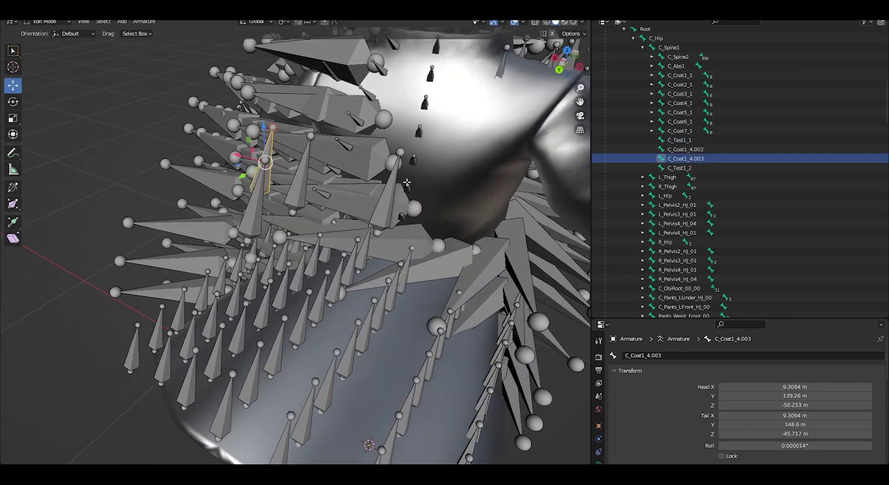
double_click(688, 160)
text(C_Test)
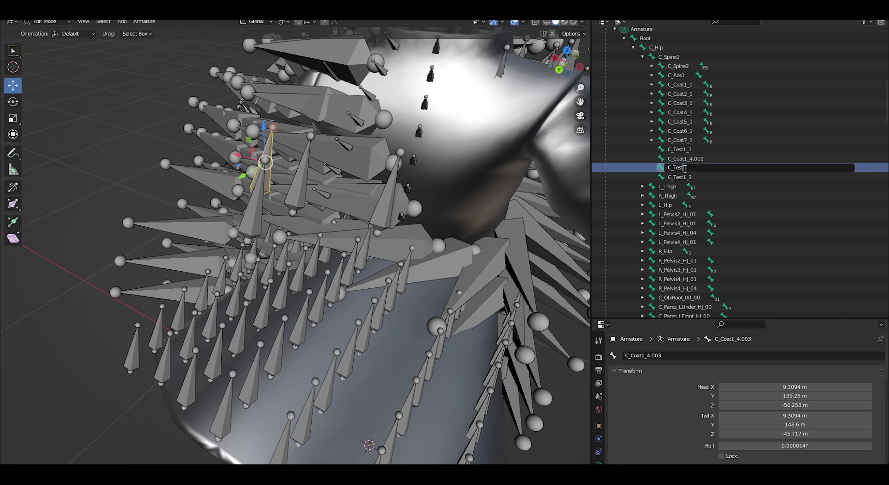
text(2_2)
key(Return)
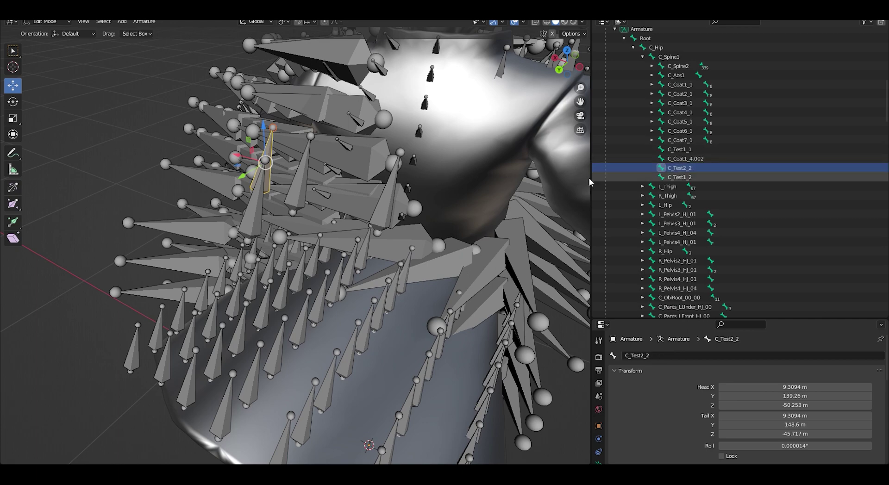
Select the remaining duplicated bone, C_Coat1_4.002, and rename it to C_Test3_1.
middle_drag(370, 203, 415, 211)
click(424, 211)
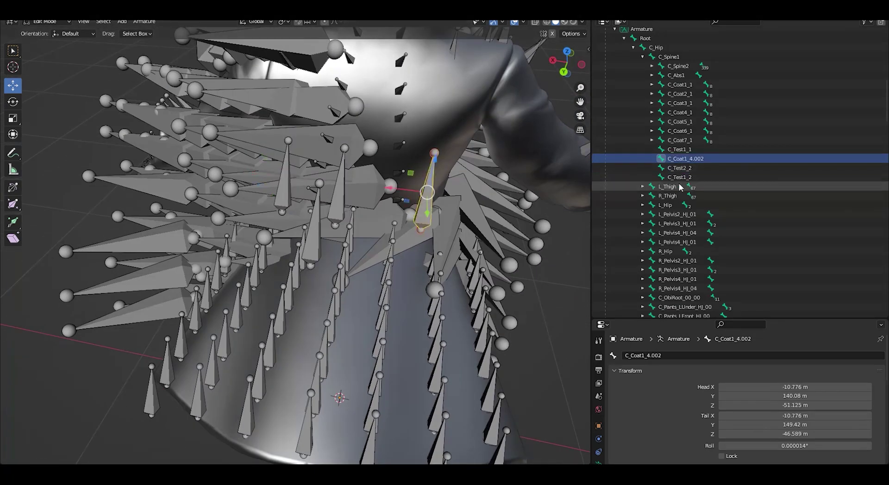
double_click(692, 158)
scroll(693, 159, up, 1)
text(C_Test1_1)
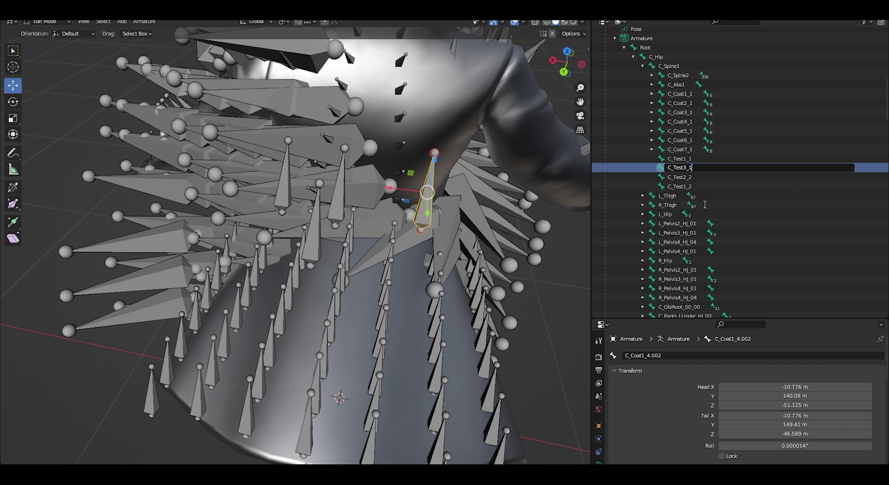
key(Return)
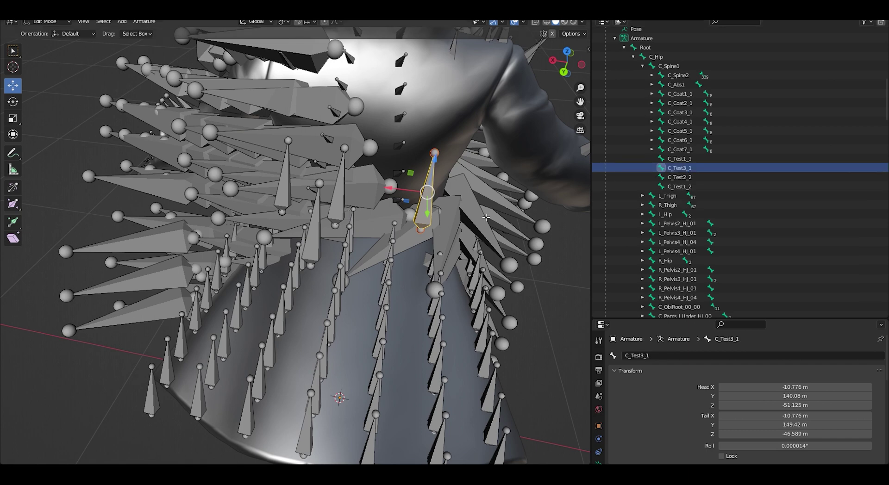
middle_drag(486, 217, 463, 199)
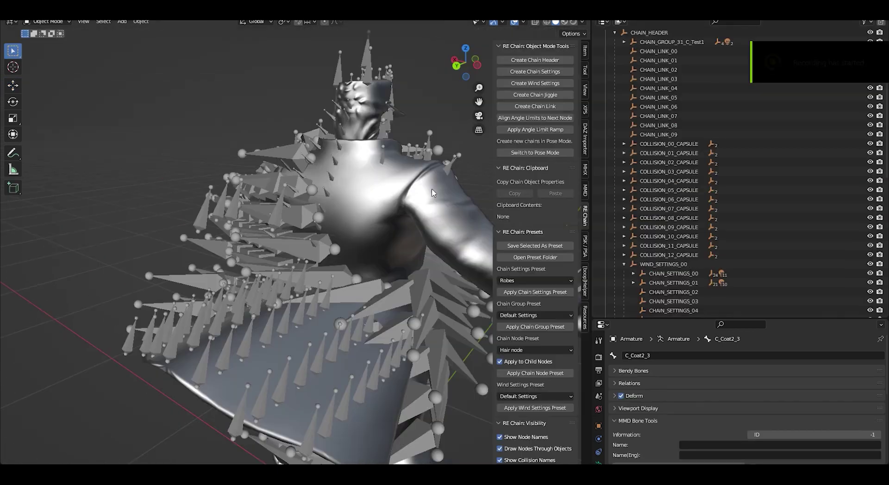
Select the armature and switch it from Object Mode to Pose Mode.
middle_drag(431, 192, 291, 225)
click(192, 196)
middle_drag(192, 196, 259, 190)
click(48, 21)
click(49, 52)
middle_drag(208, 218, 398, 260)
Select the C_Test1 chain group under CHAIN_HEADER and locate the chain settings objects under WIND_SETTINGS_00.
click(682, 41)
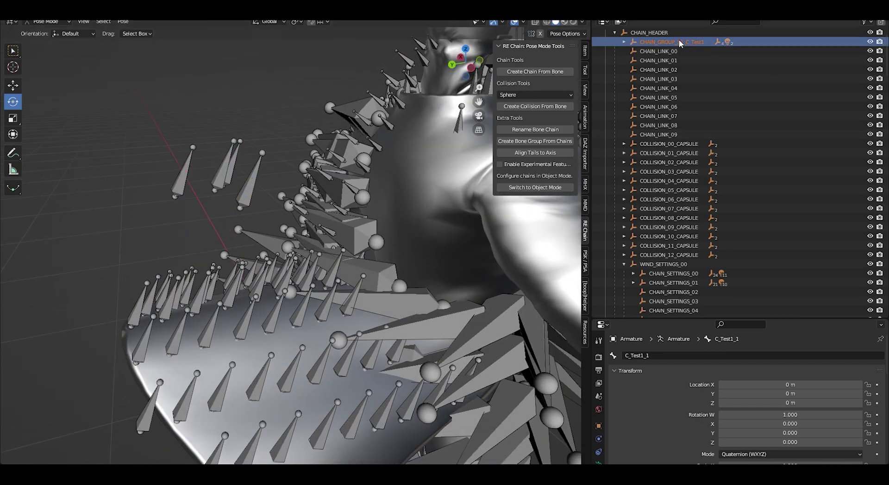
drag(679, 41, 686, 234)
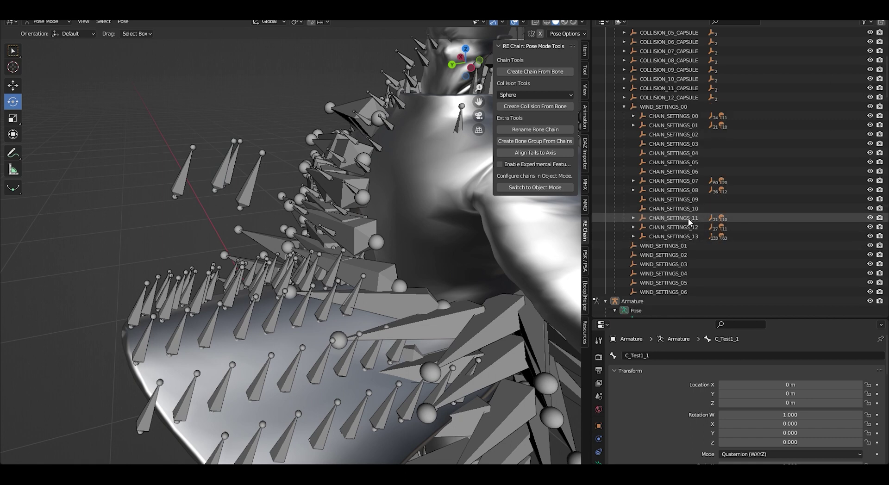
middle_drag(398, 222, 391, 238)
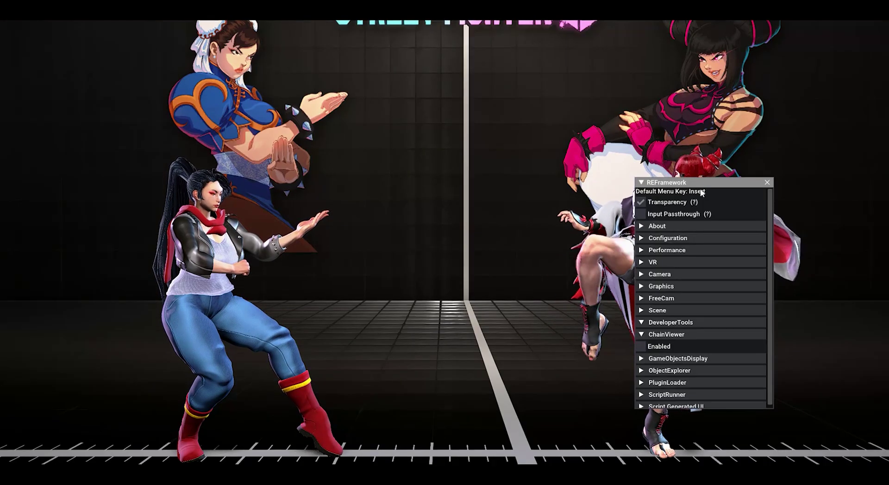
Switch to Street Fighter 6 and, in REFramework's chain viewer, collapse esf004v00_00 and expand the esf004v00_02 chain.
drag(700, 185, 667, 135)
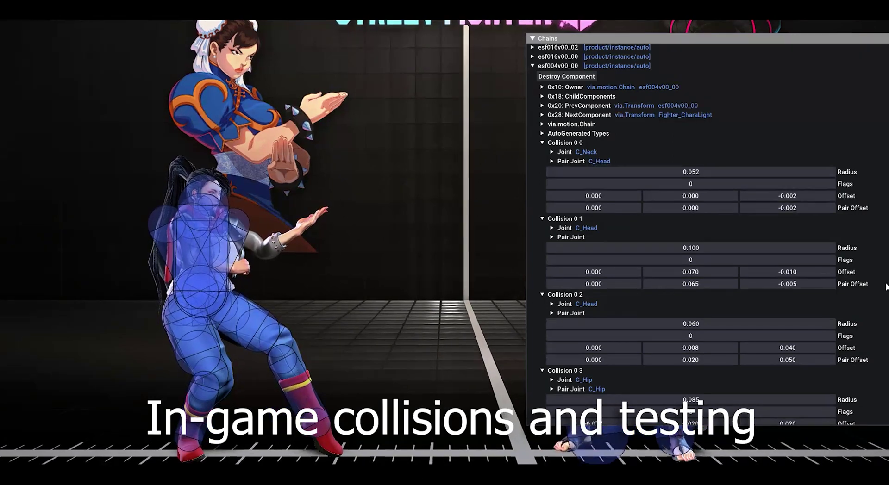
click(533, 65)
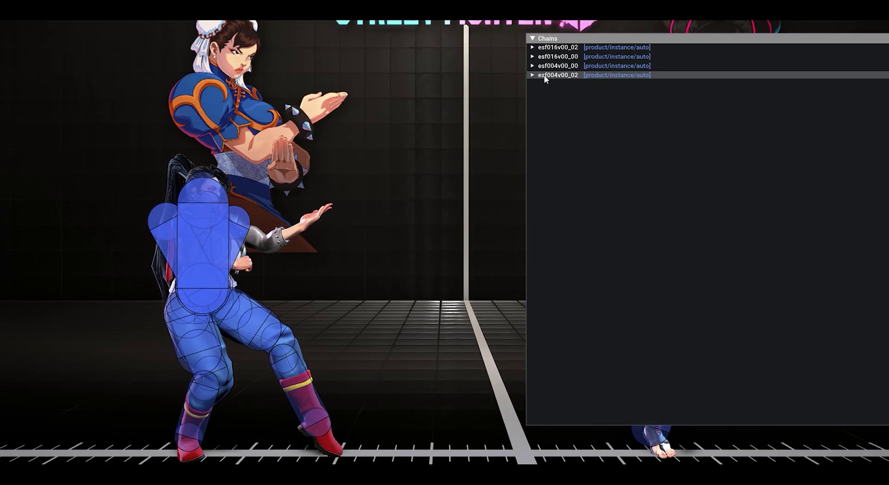
click(545, 75)
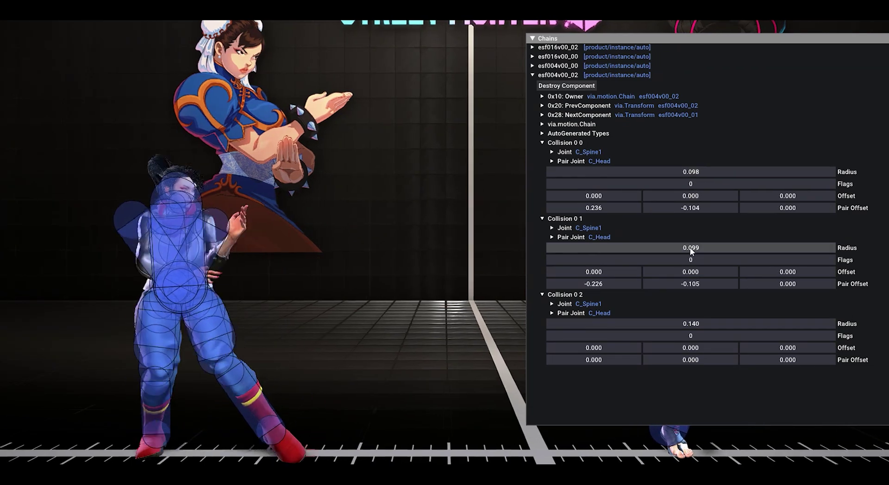
Adjust Collision 0 1 to offset -0.060, 0.030, 0.000 and radius 0.149.
drag(676, 273, 703, 272)
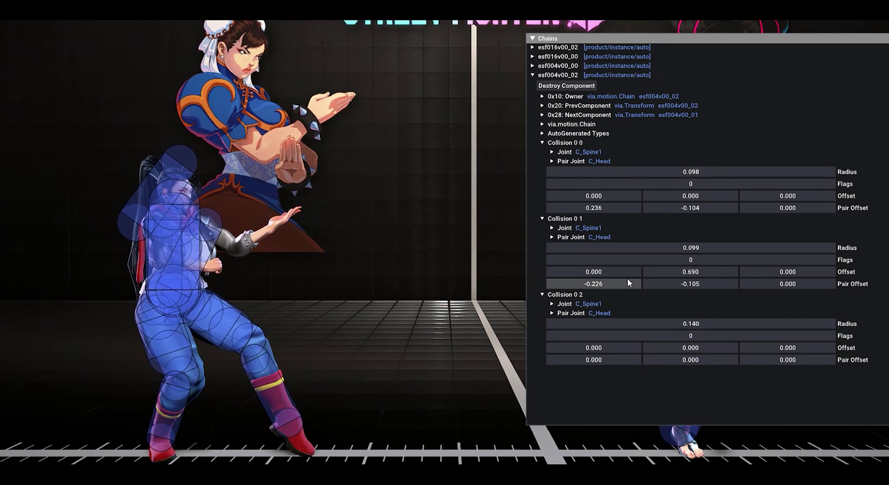
mouse_move(619, 273)
mouse_down()
mouse_move(660, 272)
mouse_move(616, 276)
mouse_up()
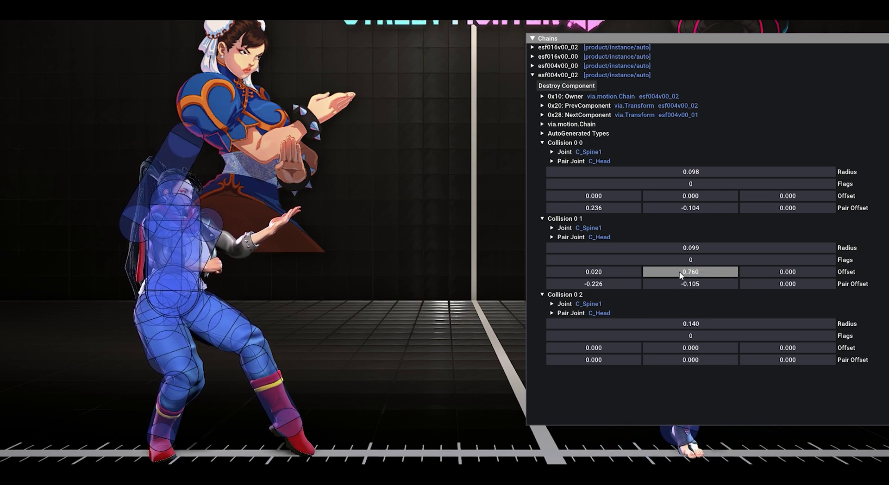
mouse_move(677, 275)
mouse_down()
mouse_move(607, 271)
mouse_move(663, 275)
mouse_up()
drag(691, 249, 696, 249)
Try enlarging the radius of Collision 0 0 to about 0.488 and restore it to 0.098.
drag(677, 173, 697, 174)
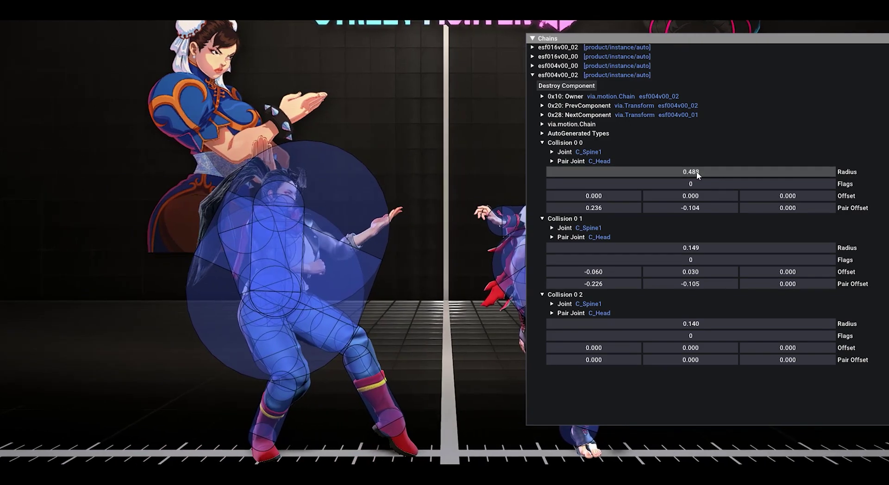
drag(696, 171, 679, 175)
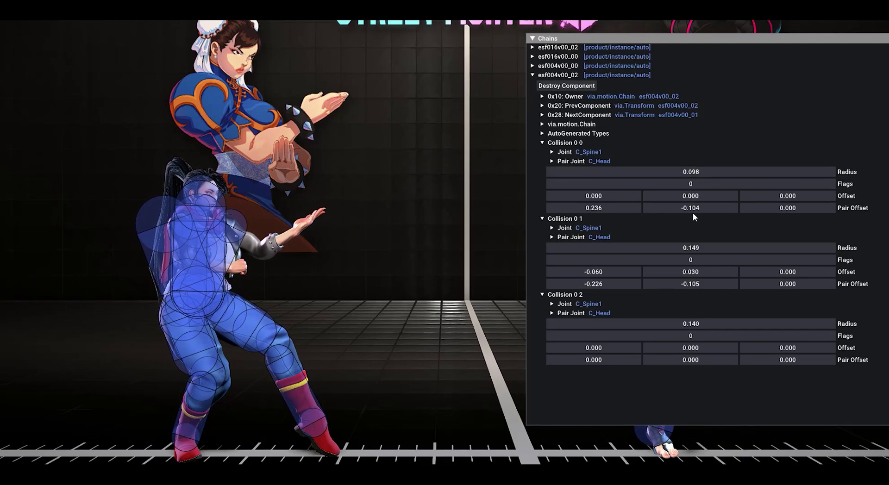
drag(729, 213, 702, 209)
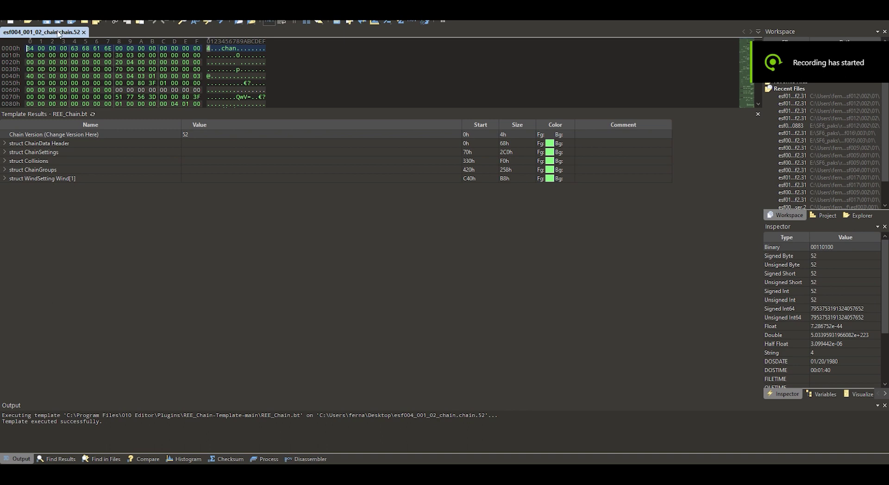
Switch to the chain file in 010 Editor, expand the Collisions struct and its collision array, and select Collision[2].
click(6, 162)
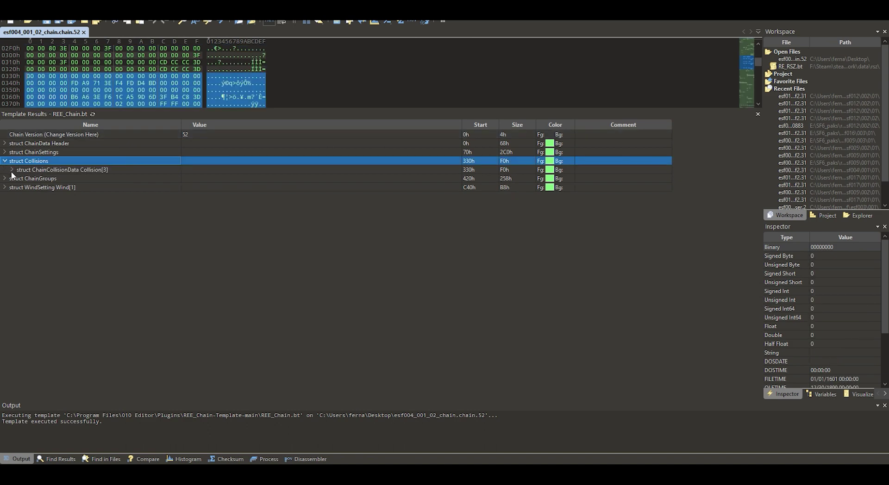
click(12, 170)
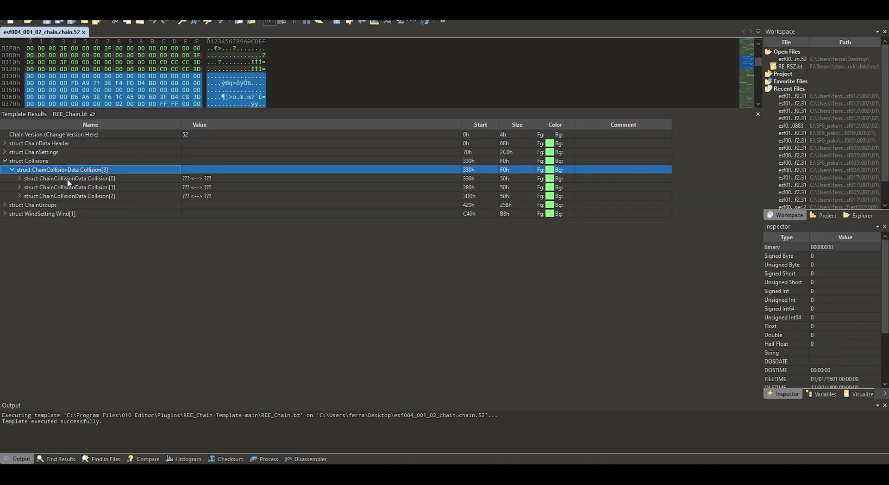
click(77, 197)
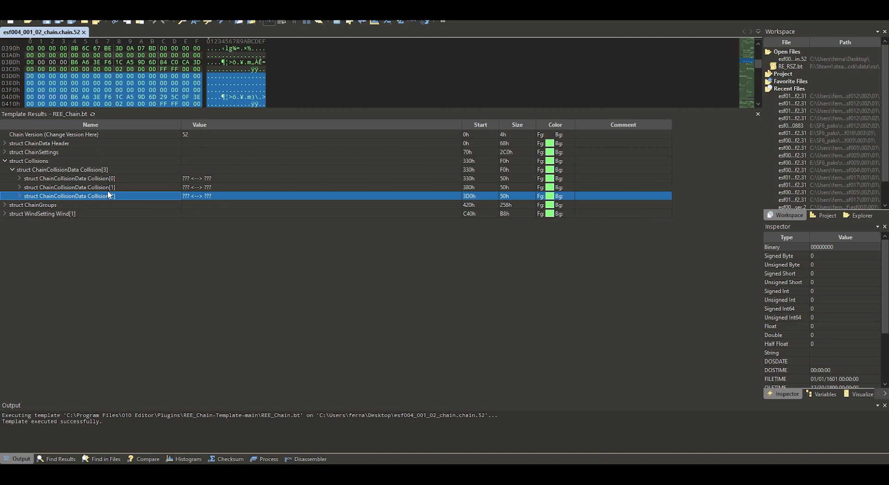
Expand Collision[0] and open its radius value for editing, leaving it unmodified.
click(18, 179)
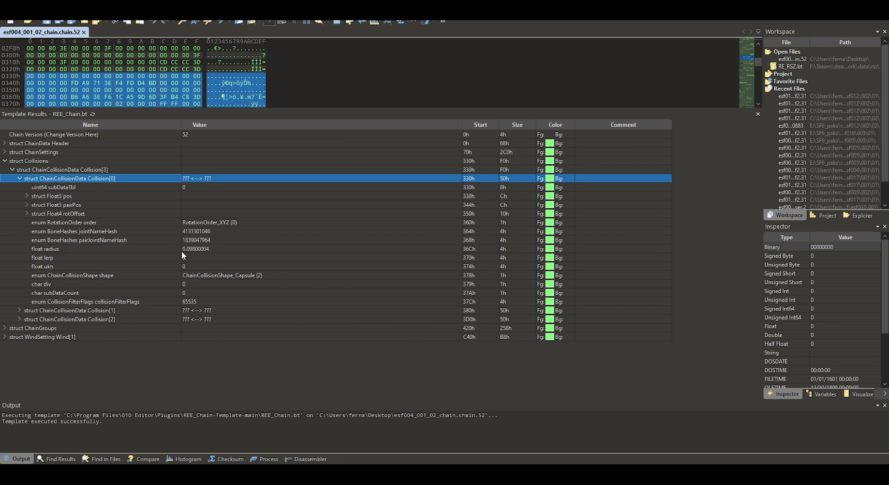
click(205, 251)
click(205, 251)
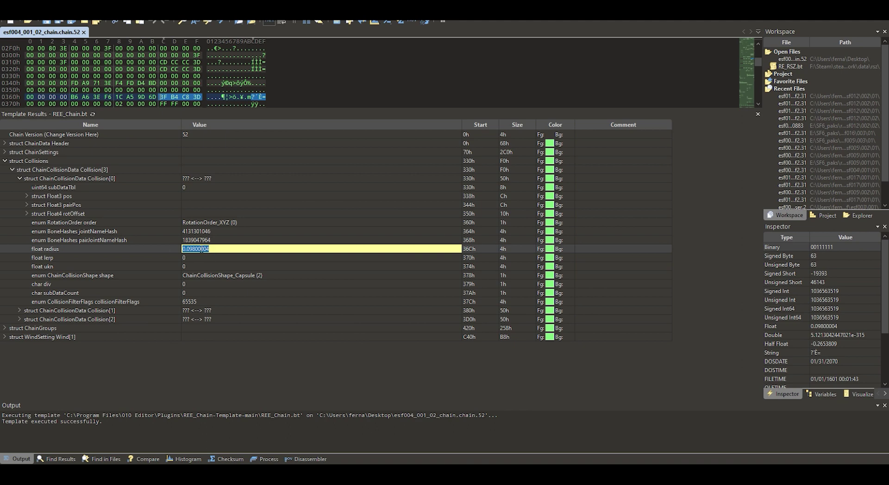
click(152, 251)
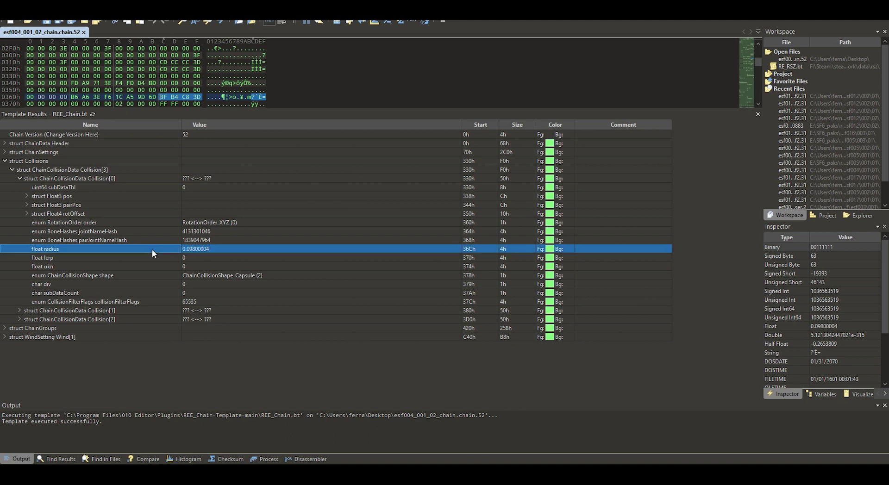
Inspect the pos and pairPos coordinates of Collision[0], checking the pairPos x, y and z values, and collapse both structs.
click(27, 197)
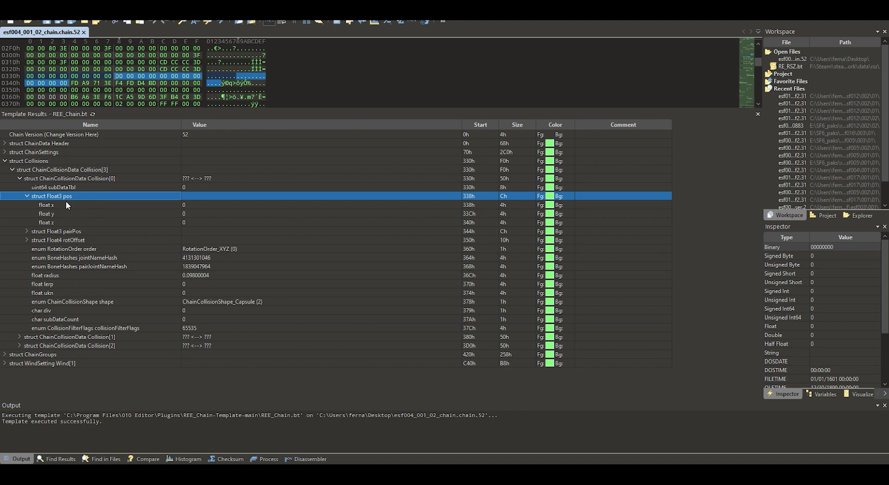
click(27, 196)
click(27, 205)
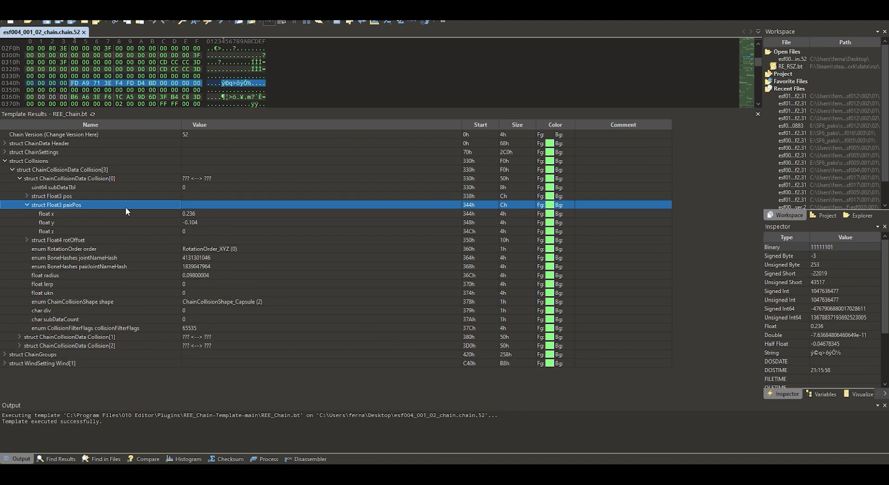
click(202, 213)
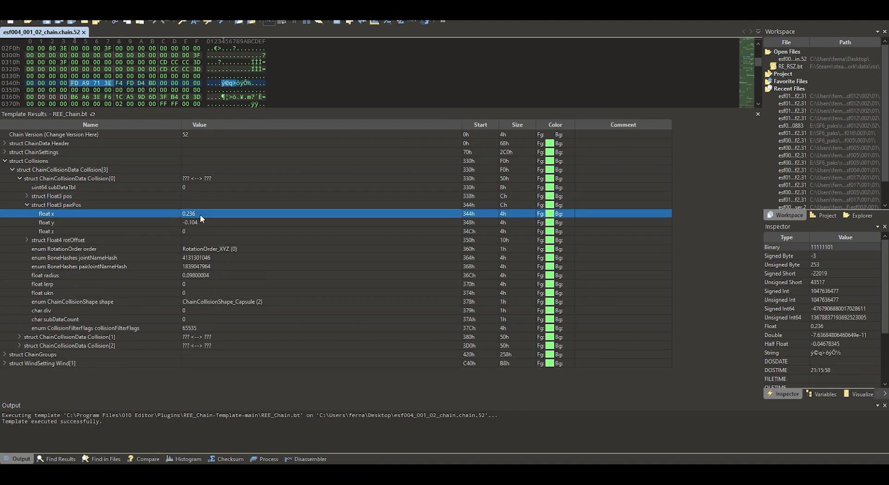
click(199, 223)
click(196, 230)
click(192, 220)
click(193, 213)
click(195, 223)
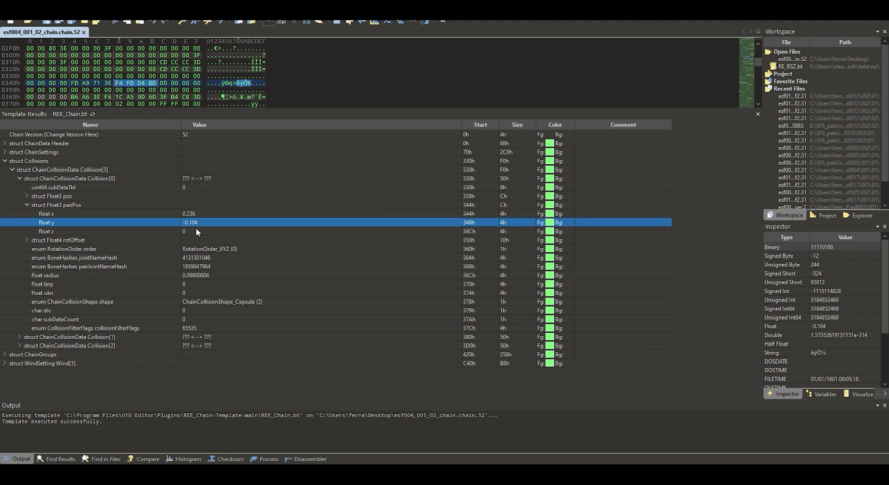
click(193, 213)
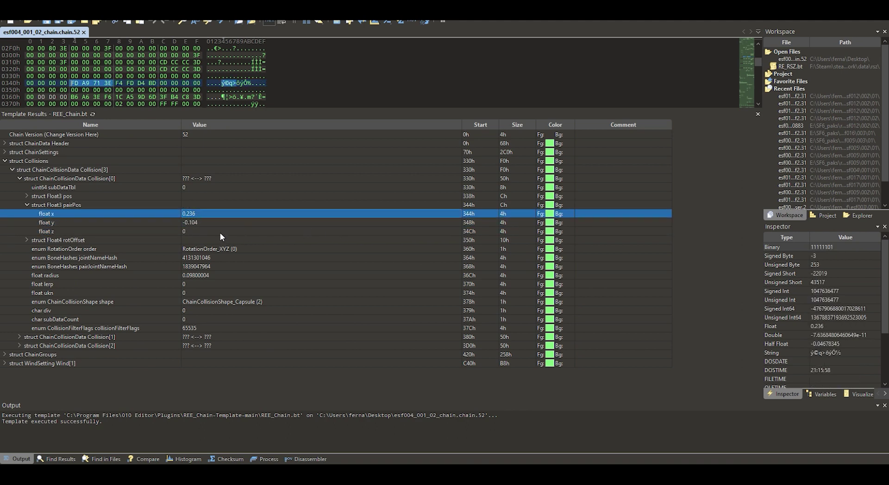
click(26, 205)
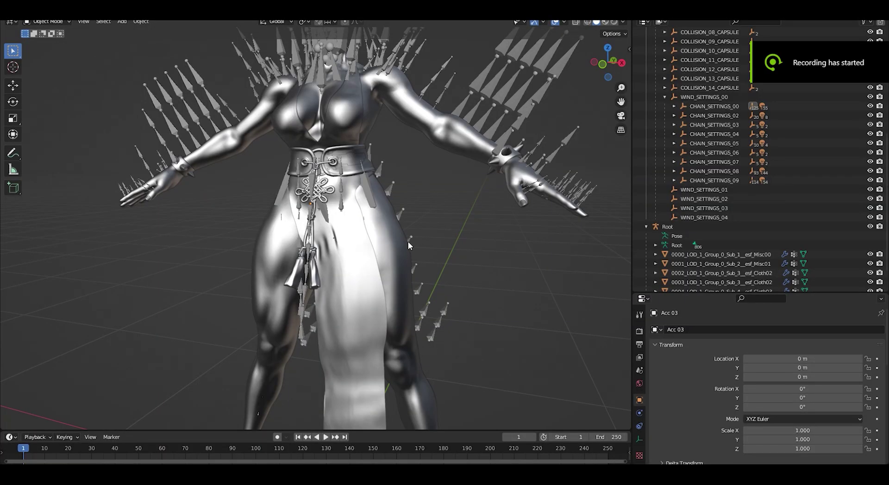
Switch to Blender and enable the Extras viewport overlay to show the chain collision objects around the character's hips and skirt.
scroll(415, 203, up, 4)
middle_drag(415, 203, 413, 256)
scroll(365, 197, up, 3)
middle_drag(466, 201, 486, 188)
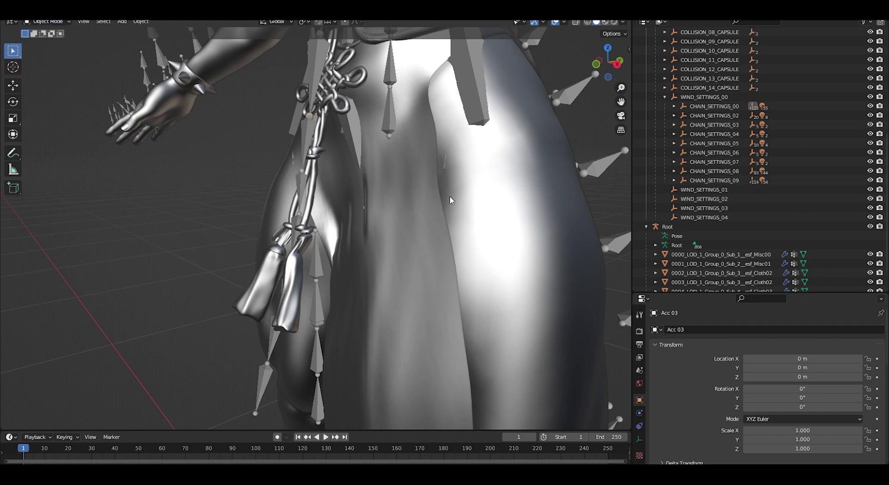
middle_drag(450, 200, 468, 198)
shift+middle_drag(480, 141, 441, 176)
click(49, 22)
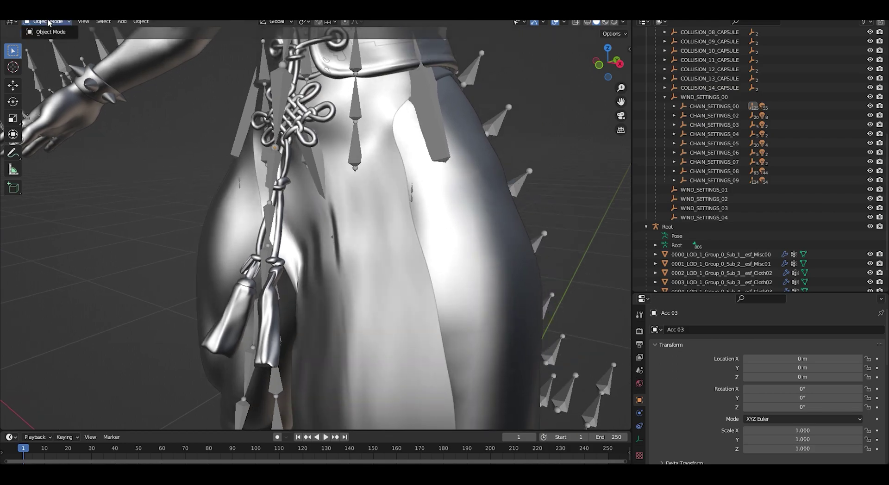
click(565, 21)
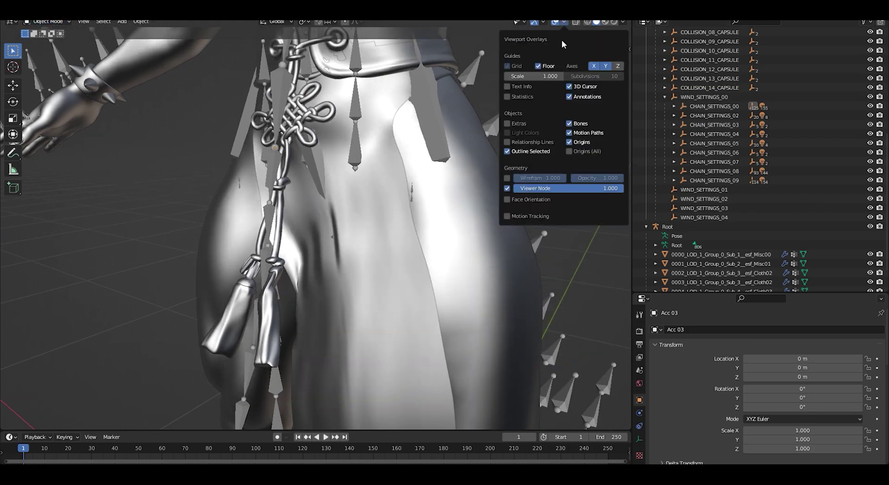
click(524, 122)
Examine the chain collision spheres around the hips and thighs from several angles, and disable the Extras overlay.
middle_drag(329, 143, 389, 148)
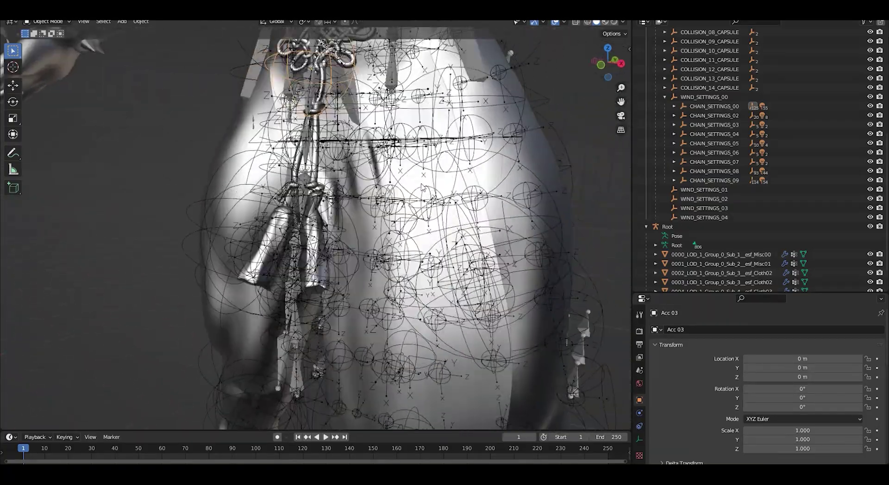
shift+middle_drag(436, 218, 317, 168)
middle_drag(253, 193, 333, 121)
shift+middle_drag(334, 121, 332, 191)
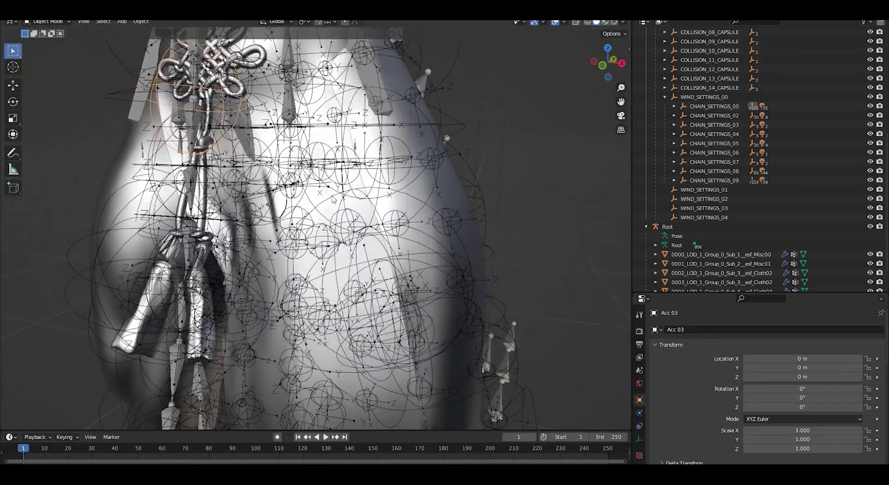
middle_drag(263, 124, 504, 123)
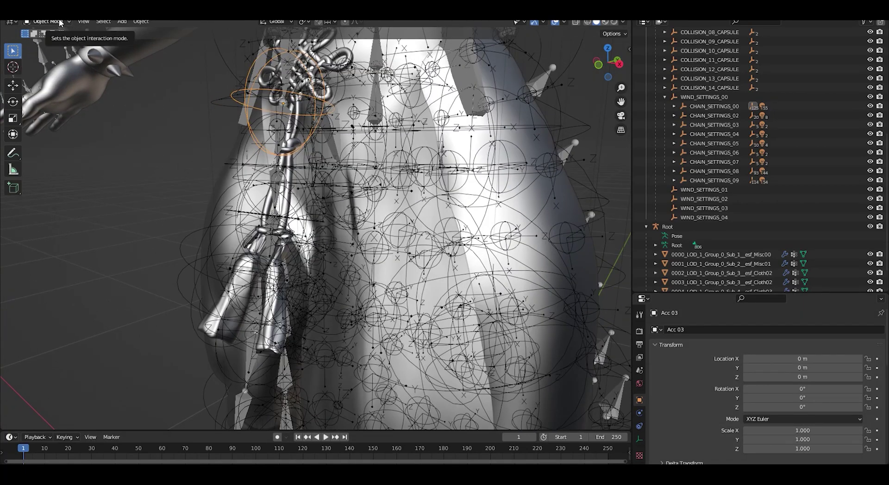
click(563, 21)
click(507, 123)
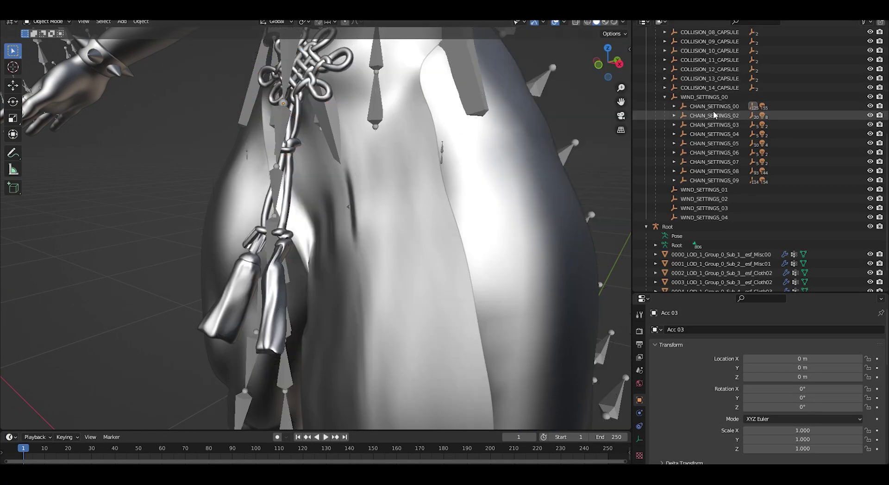
Expand CHAIN_SETTINGS_00 and its CHAIN_GROUP_55_Acc 06 group, and select the Acc 01 node.
click(703, 106)
click(674, 106)
scroll(747, 139, down, 2)
click(751, 208)
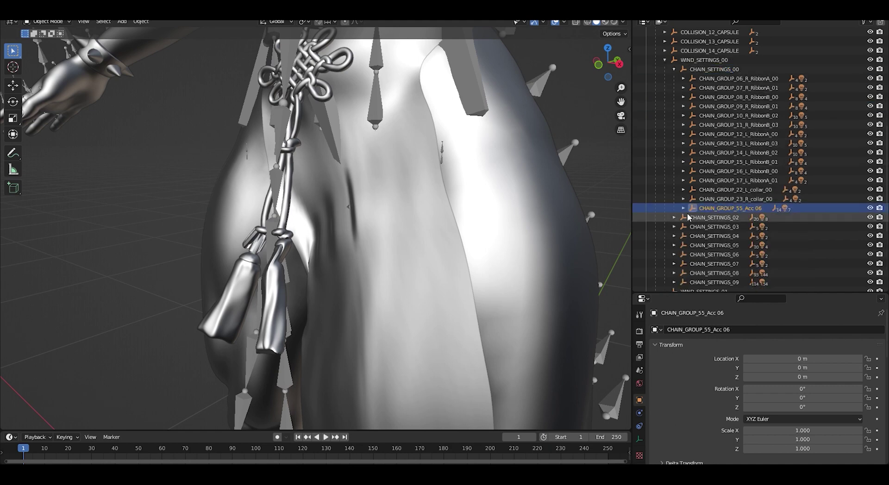
click(683, 208)
click(715, 217)
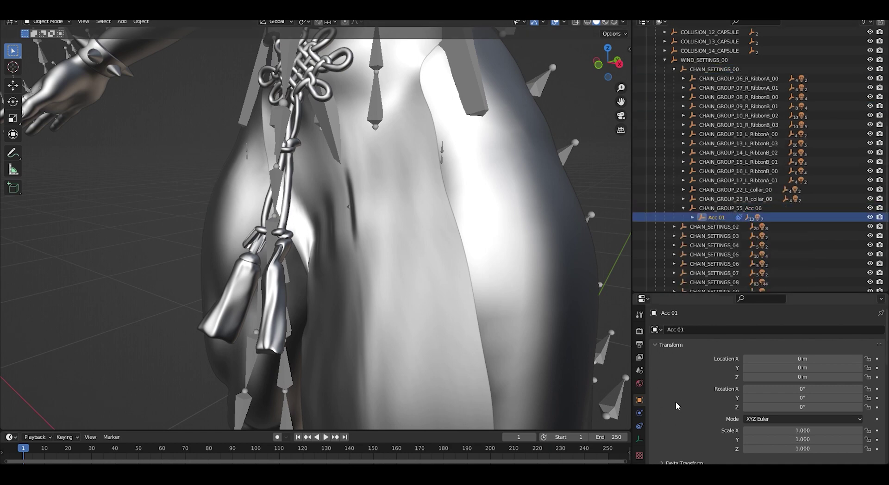
Enable the Extras overlay again and adjust Acc 01's Collision Radius in the RE Chain Node Settings.
scroll(677, 403, down, 12)
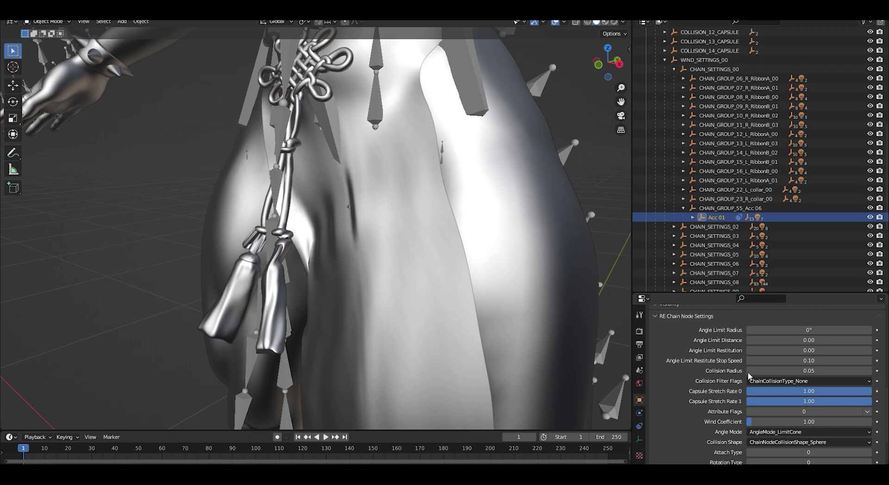
scroll(509, 185, down, 2)
click(564, 22)
click(507, 124)
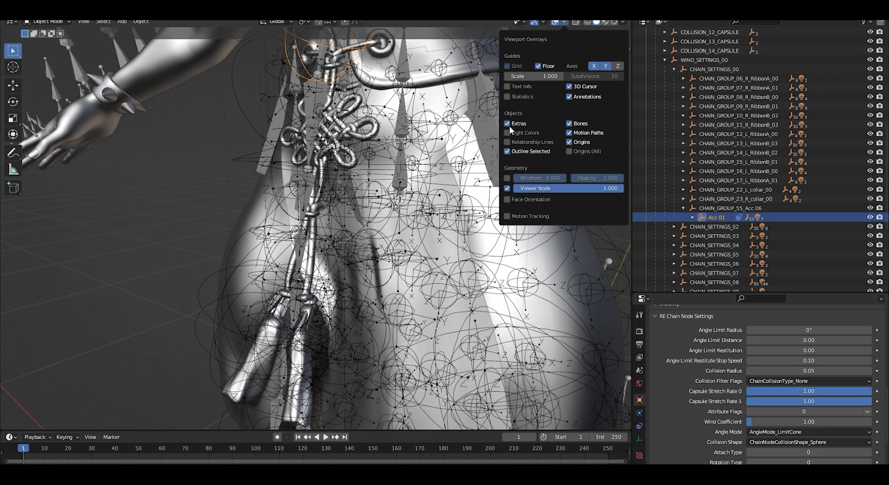
middle_drag(463, 150, 401, 230)
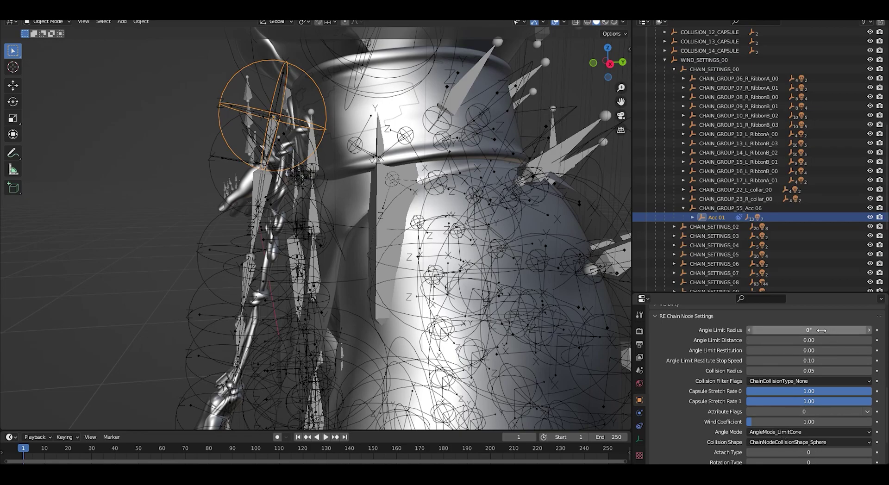
drag(818, 371, 835, 371)
Select the large collision sphere on the front tassel cord near the knot and set its Collision Radius to 0.07.
shift+middle_drag(463, 301, 332, 213)
click(332, 214)
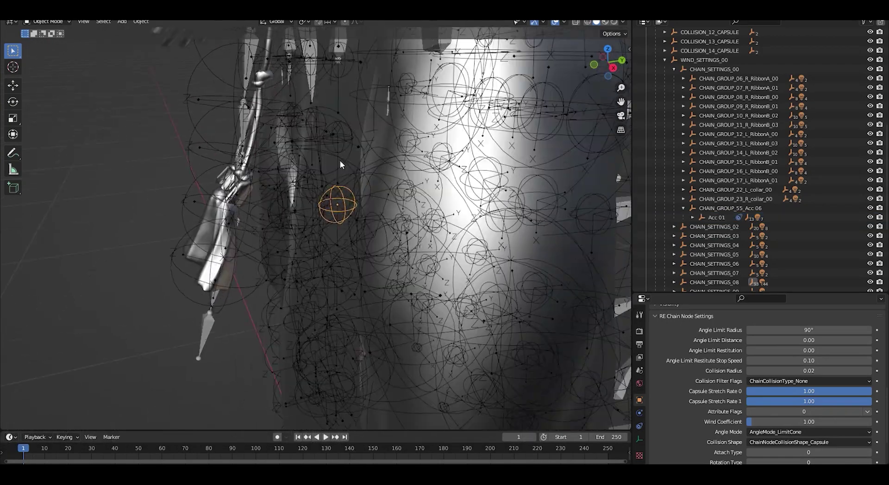
middle_drag(340, 162, 267, 216)
click(221, 189)
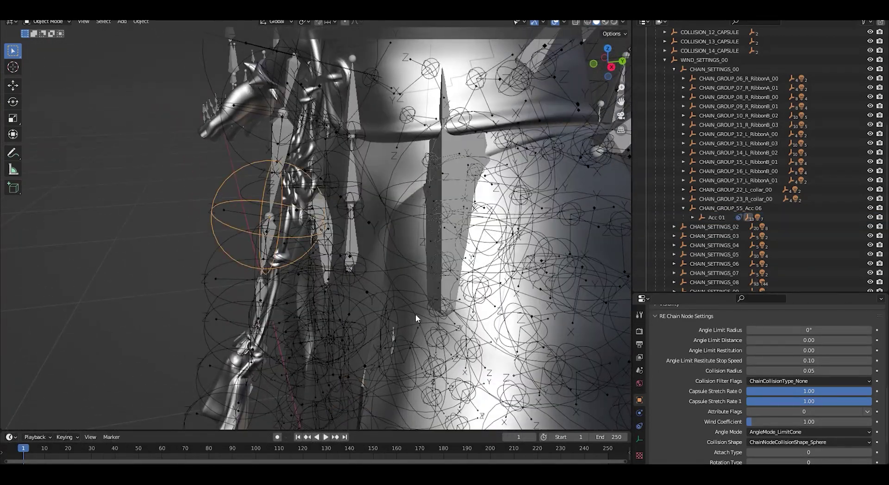
shift+middle_drag(416, 313, 413, 235)
drag(777, 371, 828, 371)
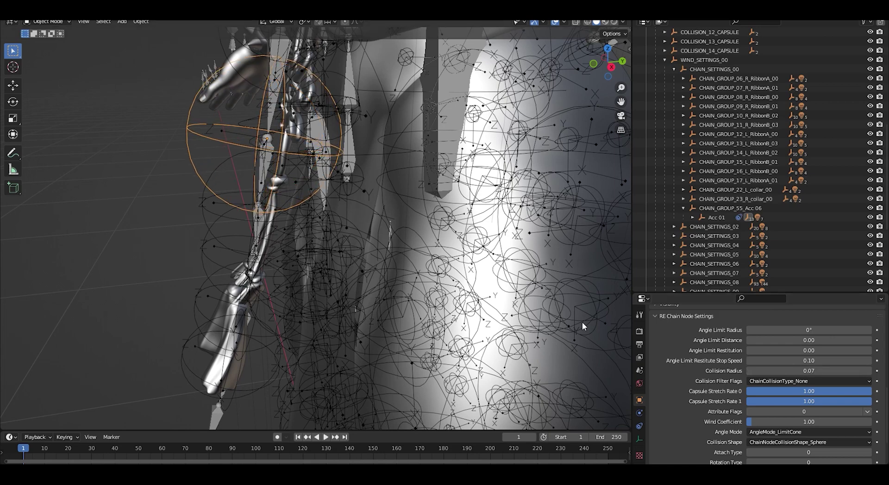
Select the next collision sphere down the front tassel cord and set its Collision Radius to 0.06.
middle_drag(585, 323, 306, 190)
click(264, 143)
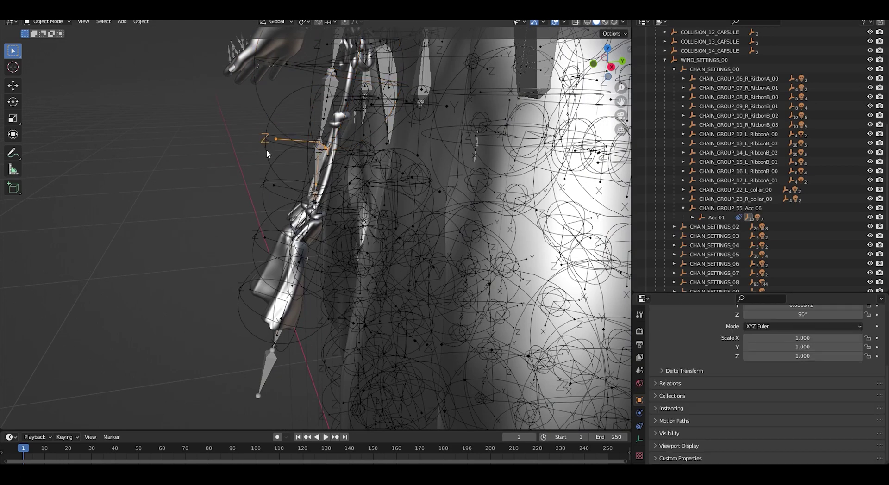
click(266, 149)
scroll(742, 381, down, 5)
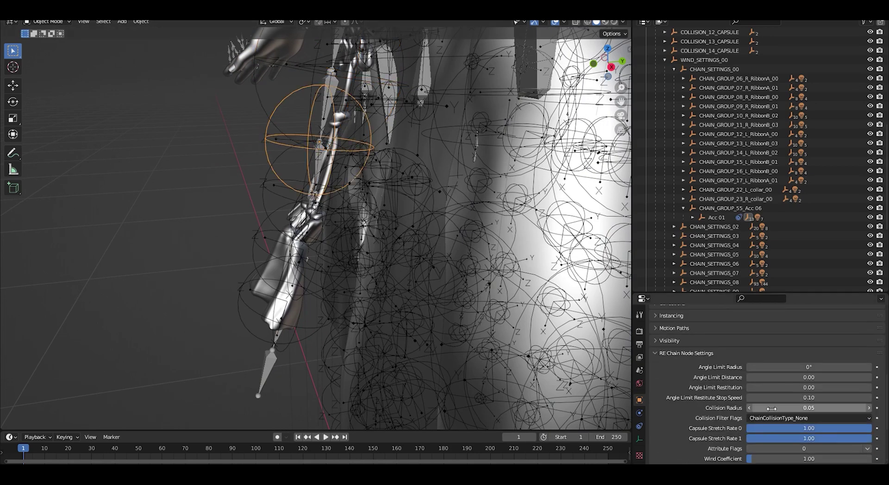
drag(769, 408, 774, 407)
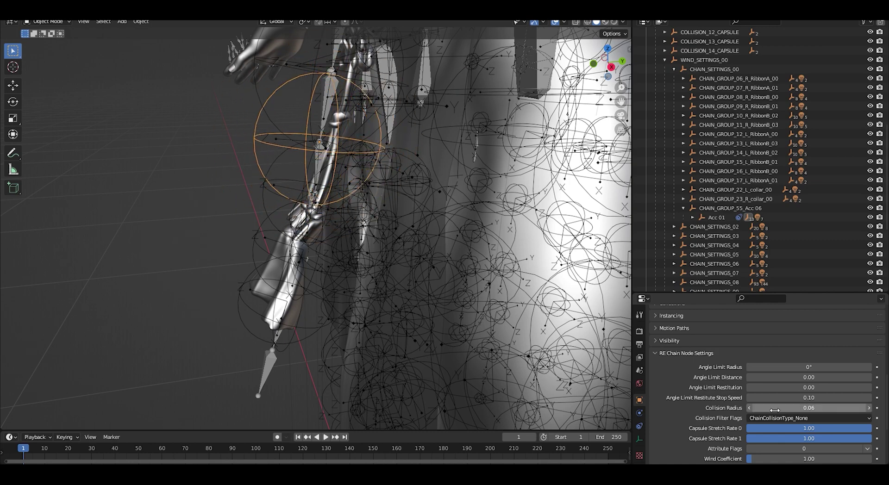
middle_drag(358, 185, 295, 221)
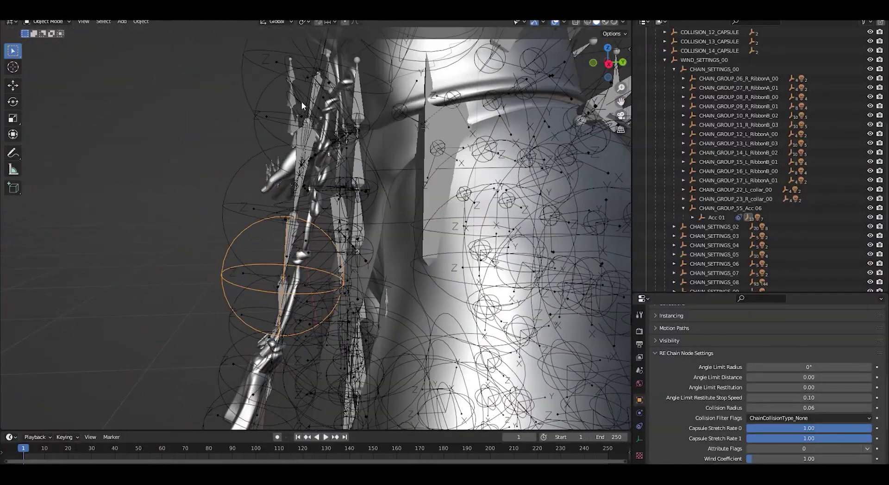
middle_drag(301, 101, 324, 213)
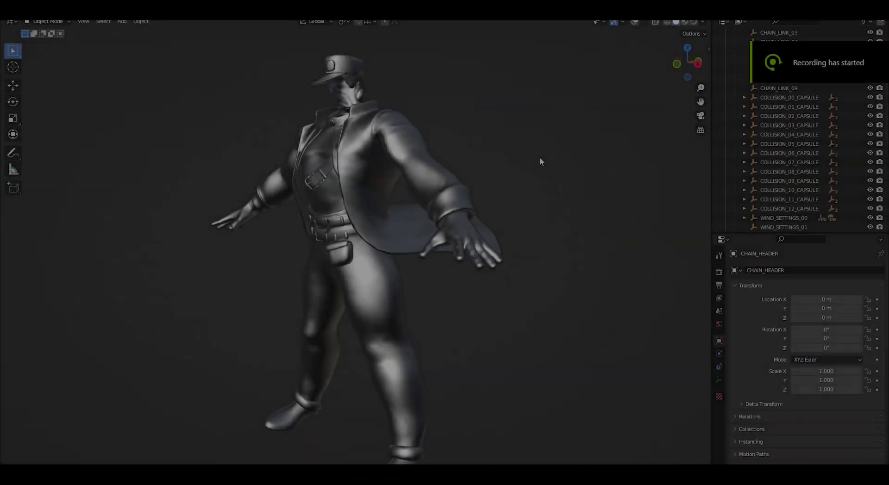
On the capped character, inspect the coat tail, select the LOD_1_Group_1_Sub_1__esf_Costume00 mesh and turn on the viewport overlays.
middle_drag(539, 161, 526, 188)
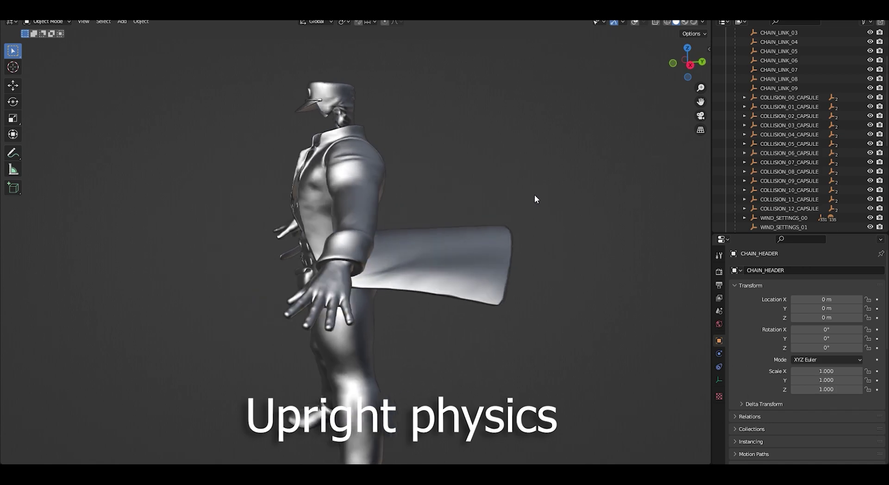
middle_drag(534, 194, 487, 217)
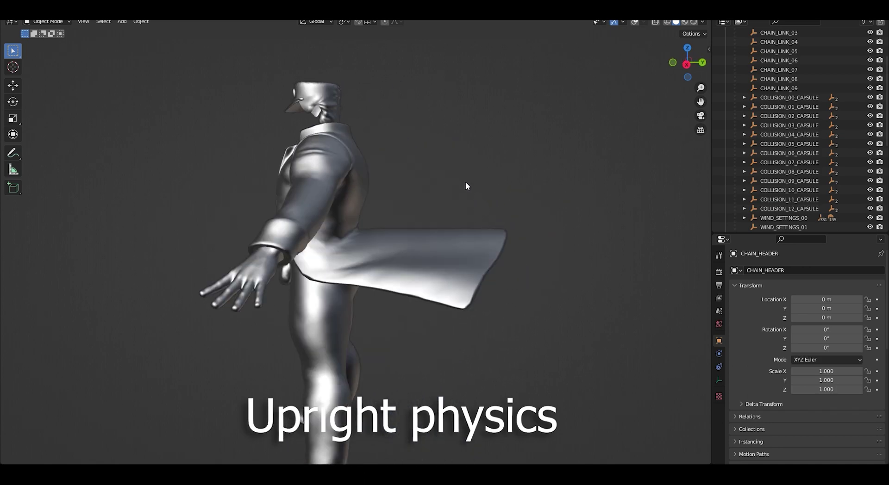
middle_drag(421, 195, 513, 251)
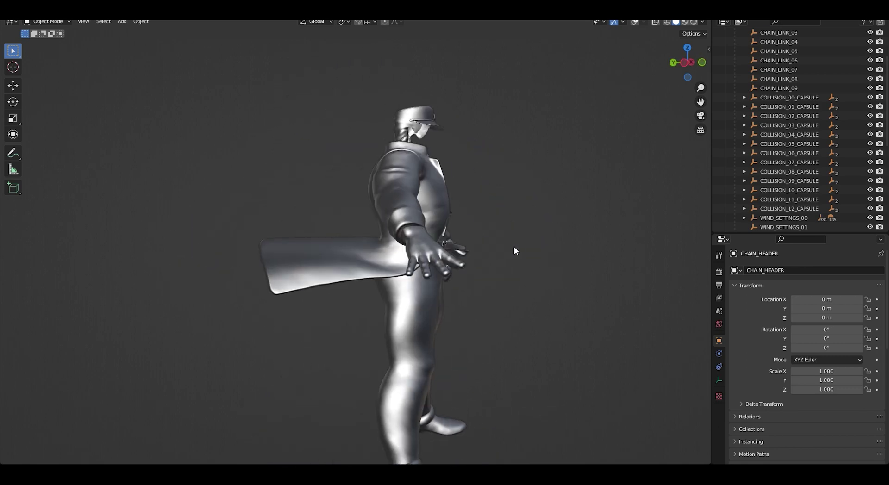
scroll(353, 252, up, 6)
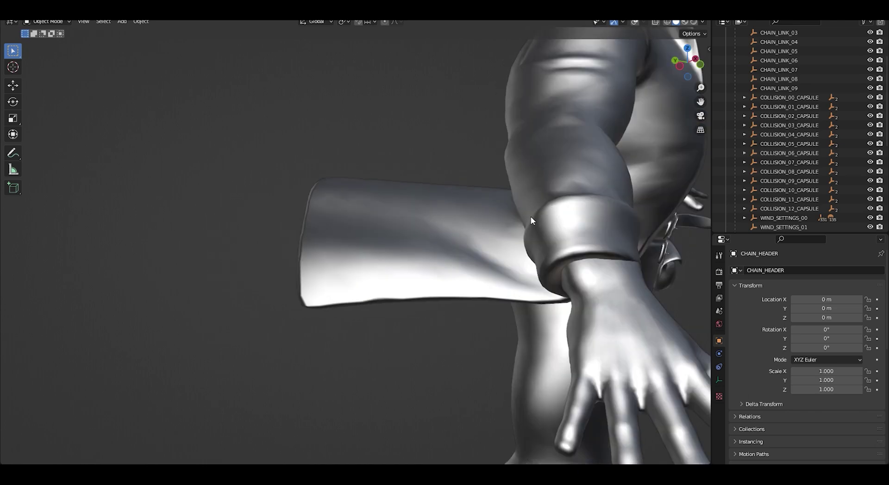
middle_drag(531, 216, 482, 204)
scroll(395, 189, down, 3)
scroll(504, 285, down, 2)
click(451, 227)
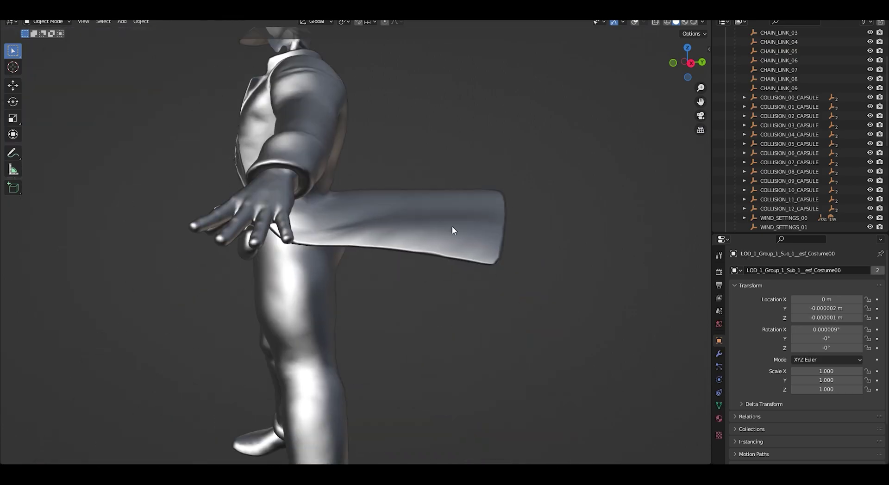
click(635, 21)
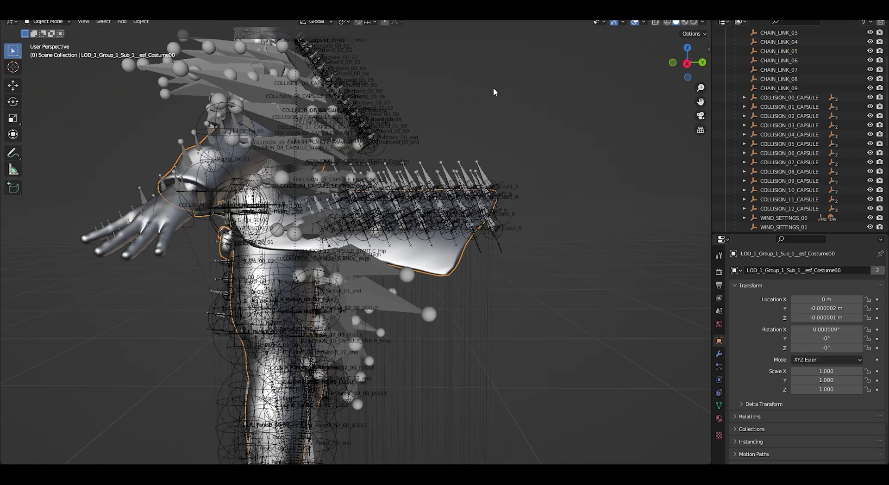
Turn off the viewport overlays and examine the raised coat tail from the side, the back and the front.
middle_drag(496, 89, 509, 145)
scroll(416, 150, up, 4)
key(shift+alt+z)
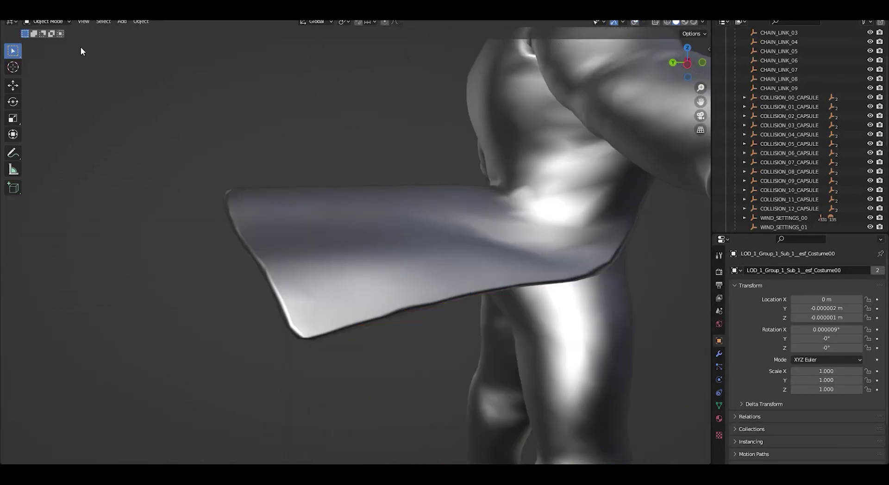
scroll(447, 212, down, 4)
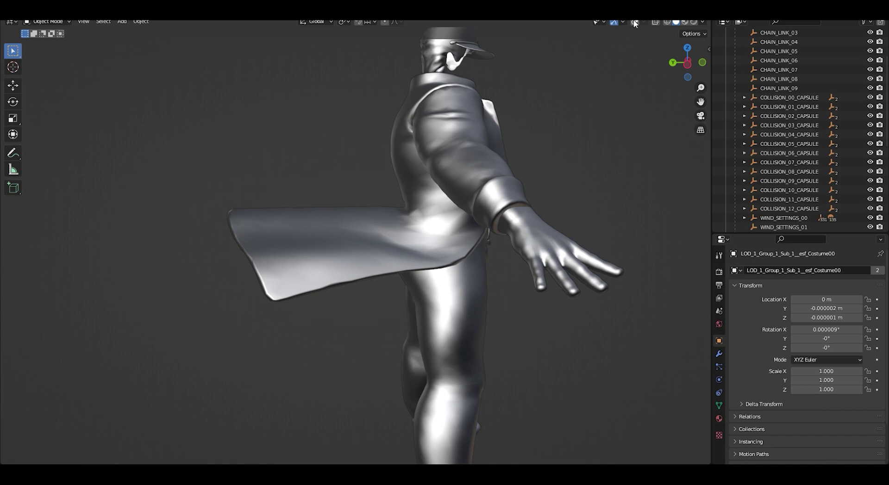
middle_drag(435, 132, 454, 136)
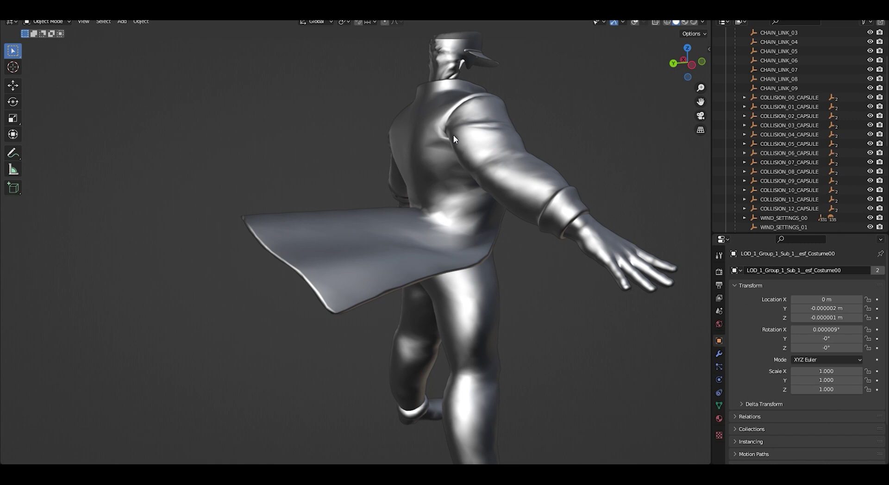
middle_drag(454, 135, 498, 201)
middle_drag(443, 203, 371, 229)
scroll(435, 245, up, 2)
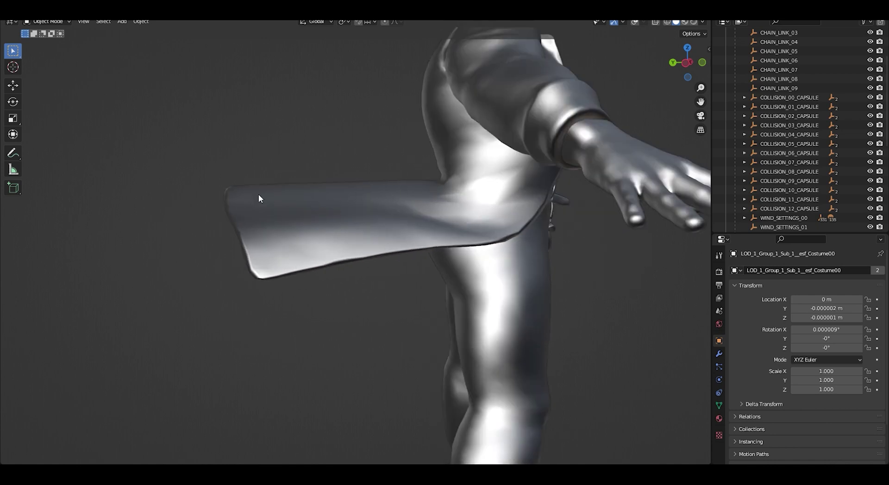
middle_drag(320, 200, 387, 218)
scroll(371, 214, down, 3)
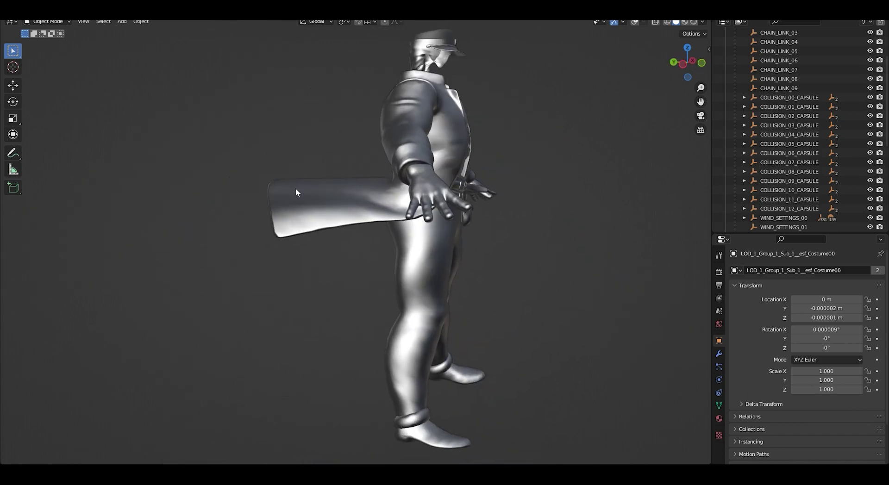
middle_drag(295, 188, 394, 168)
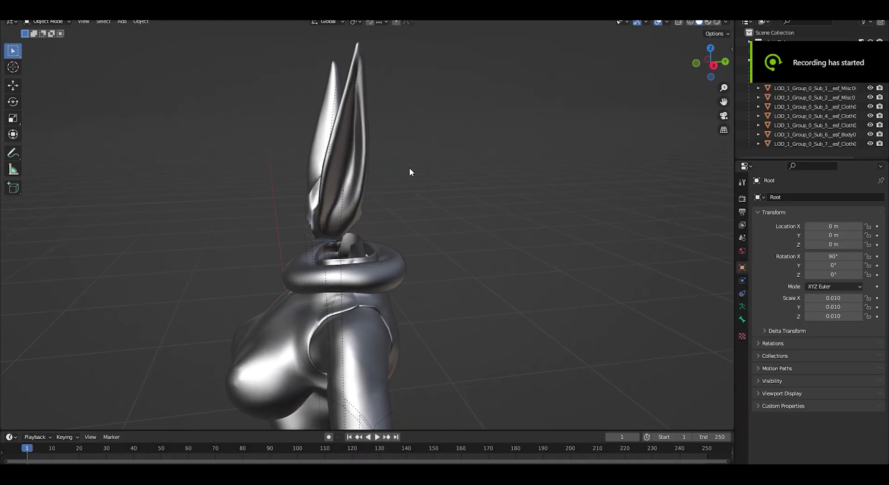
On the rabbit-eared character, turn on the Bones overlay in the viewport.
mouse_move(409, 169)
middle_down()
mouse_move(360, 168)
mouse_move(414, 162)
middle_up()
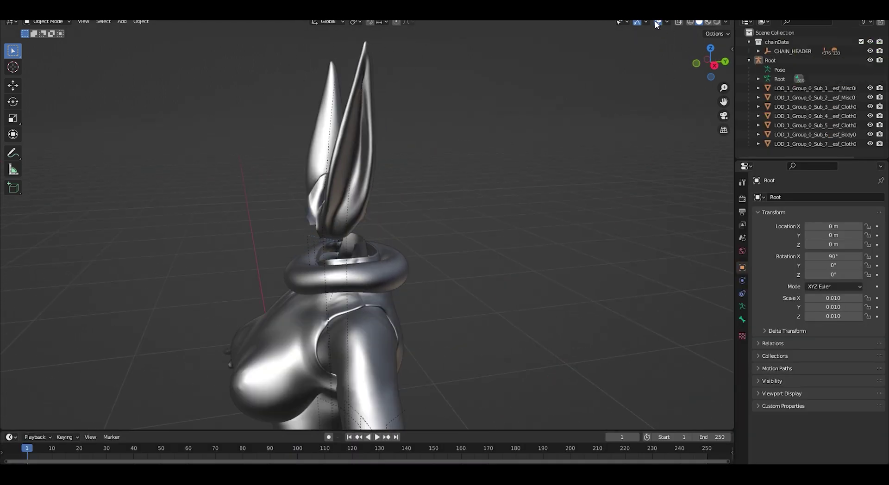
middle_drag(463, 128, 532, 116)
click(667, 22)
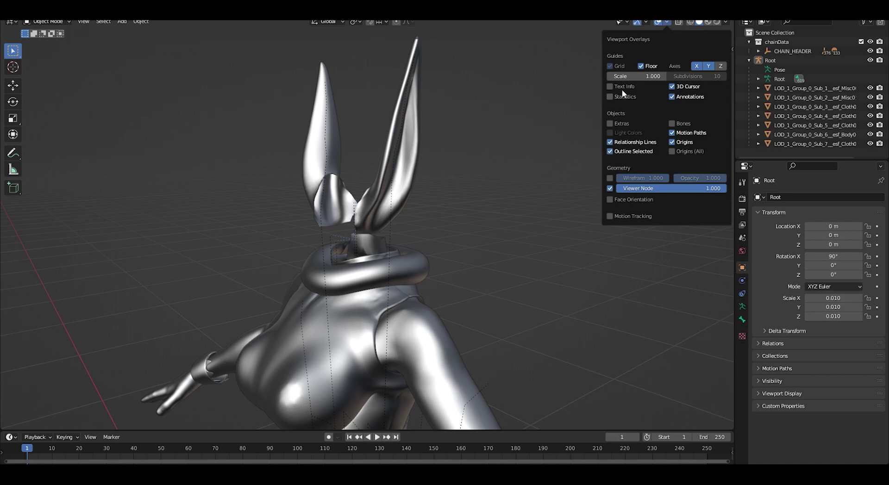
click(672, 124)
Select the Root armature and inspect the bones along both ears from several angles.
middle_drag(380, 121, 485, 172)
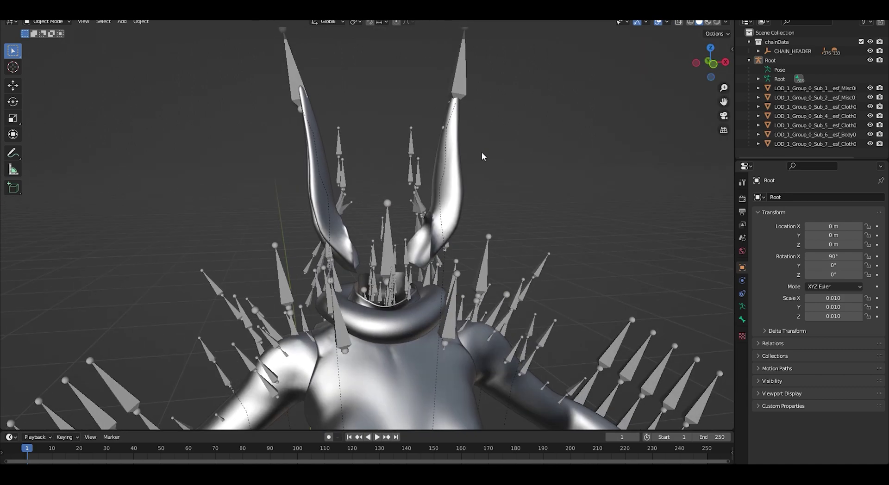
click(467, 104)
middle_drag(467, 104, 393, 213)
scroll(415, 234, up, 5)
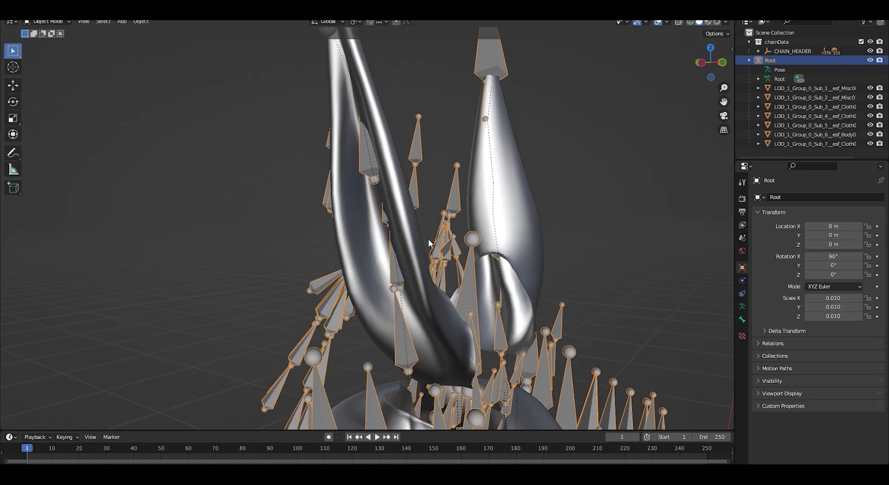
mouse_move(429, 246)
middle_down()
mouse_move(379, 241)
mouse_move(452, 231)
mouse_move(424, 252)
mouse_move(513, 175)
mouse_move(419, 224)
mouse_move(466, 231)
mouse_move(431, 218)
mouse_move(437, 256)
middle_up()
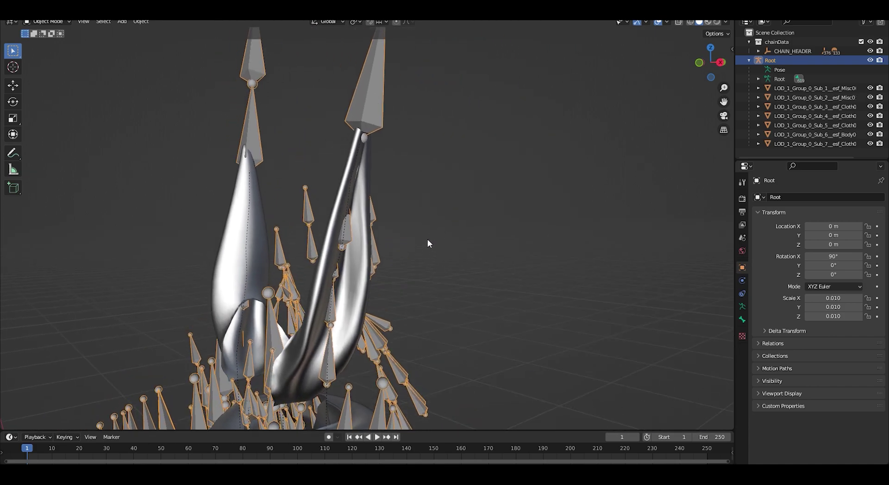
middle_drag(408, 290, 532, 195)
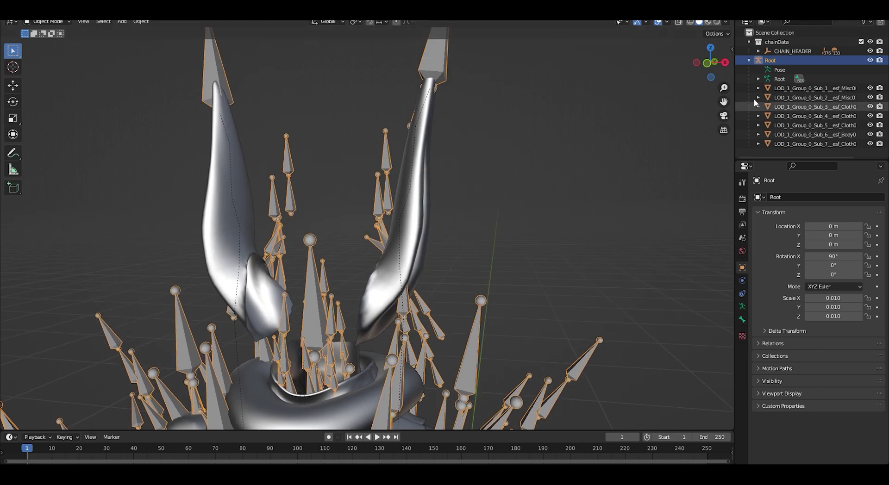
Expand CHAIN_HEADER in the object hierarchy, enlarge the area listing its chain objects, and deselect the Root armature.
click(759, 51)
drag(784, 158, 758, 261)
drag(733, 197, 639, 200)
shift+middle_drag(484, 267, 524, 178)
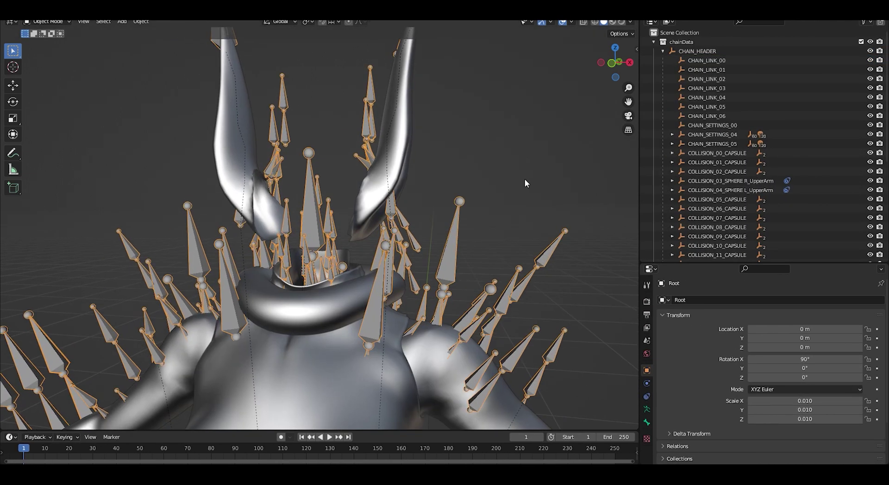
scroll(520, 184, down, 1)
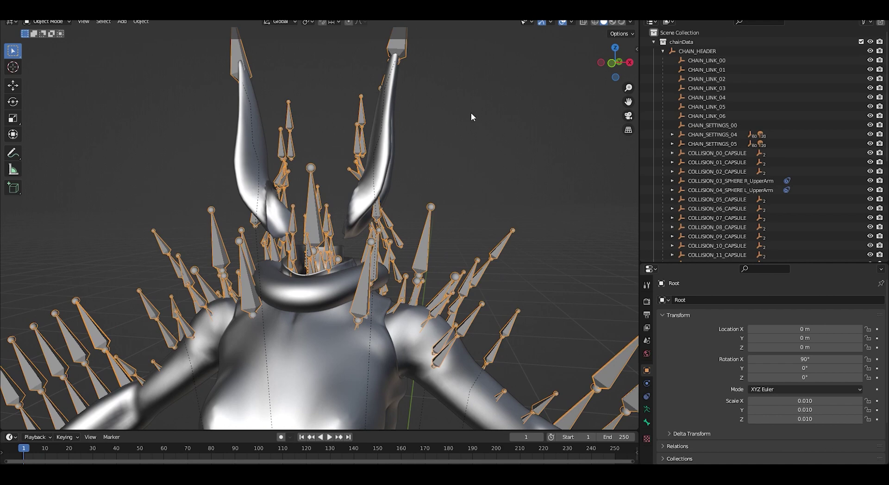
middle_drag(471, 113, 492, 190)
click(493, 200)
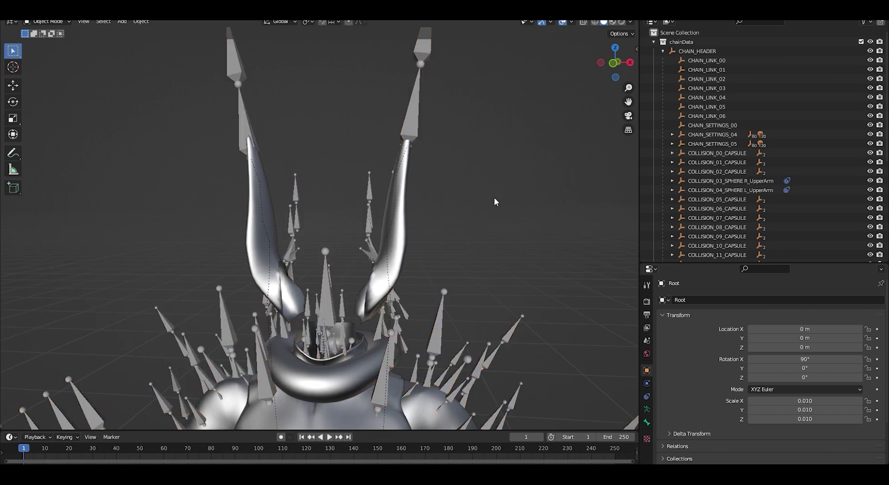
Select the LOD_1_Group_0_Sub_2__esf_Misc01 ear and collar mesh, inspect its geometry in Edit Mode, and return to Object Mode.
middle_drag(482, 223, 389, 199)
click(375, 219)
click(58, 22)
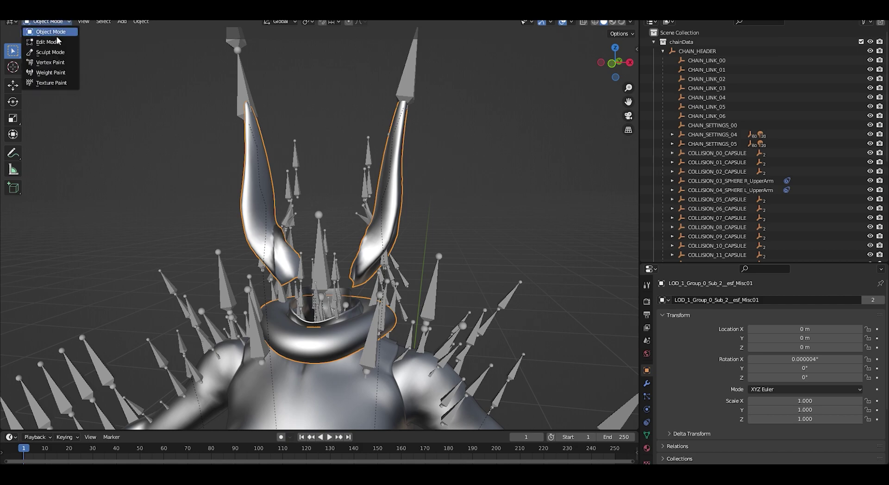
click(57, 45)
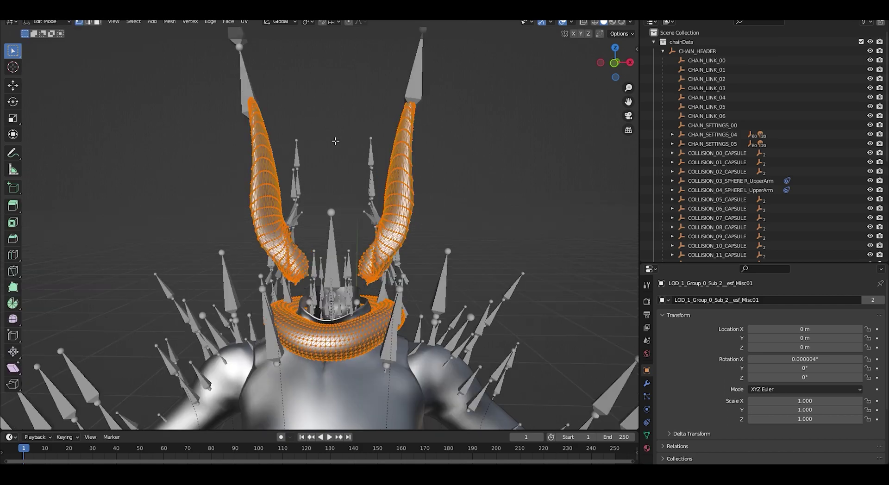
middle_drag(335, 140, 286, 190)
click(57, 23)
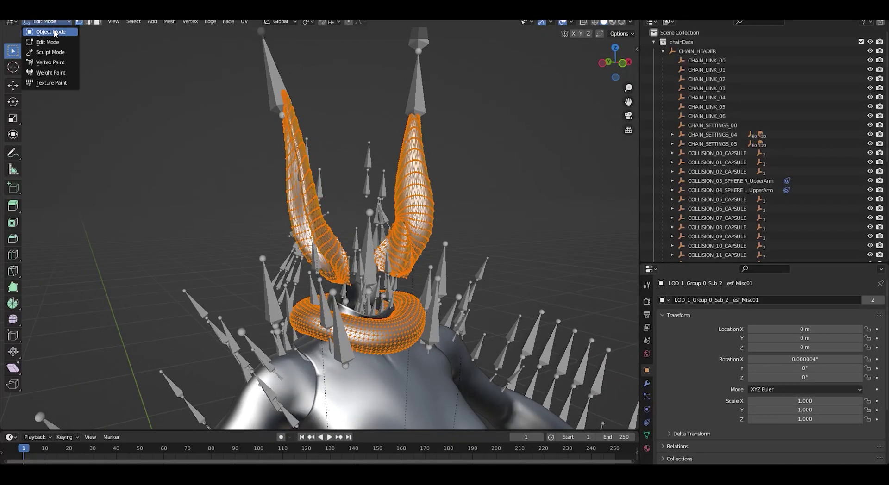
click(58, 35)
middle_drag(487, 152, 463, 145)
click(439, 174)
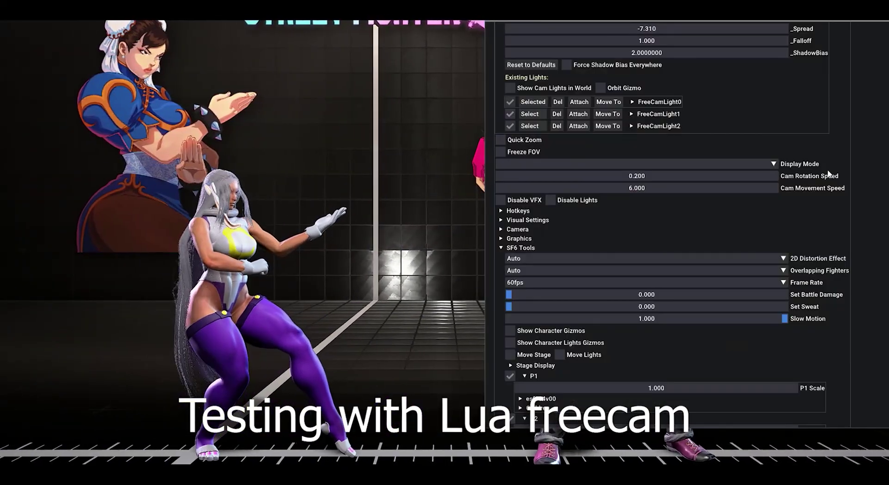
In Street Fighter 6's Lua FreeCam tools, expand P1's Children to esf004v00_00's via.motion.Chain and open Group L_Ear_6's CustomSettings.
scroll(819, 236, down, 2)
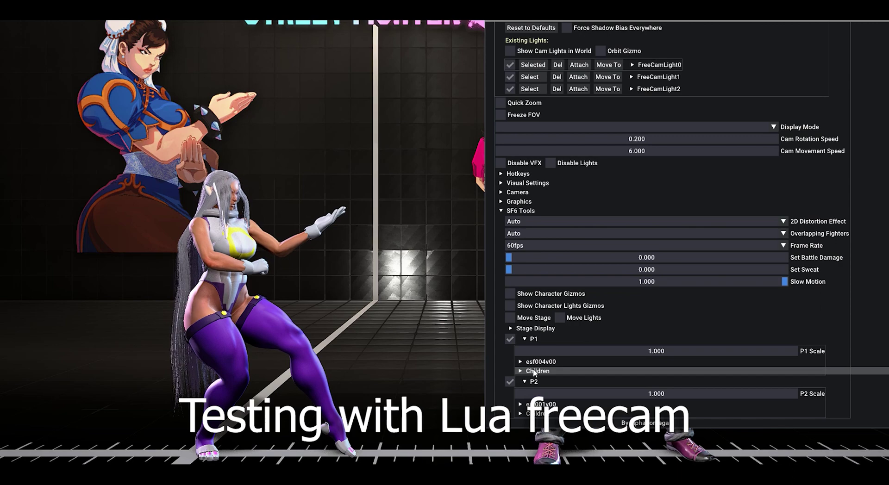
scroll(595, 218, up, 5)
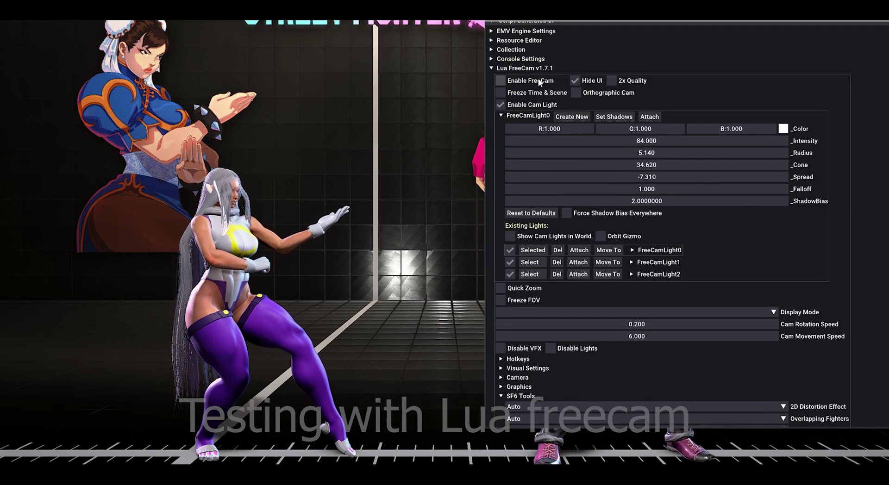
scroll(528, 146, down, 5)
scroll(527, 147, up, 5)
scroll(547, 265, down, 4)
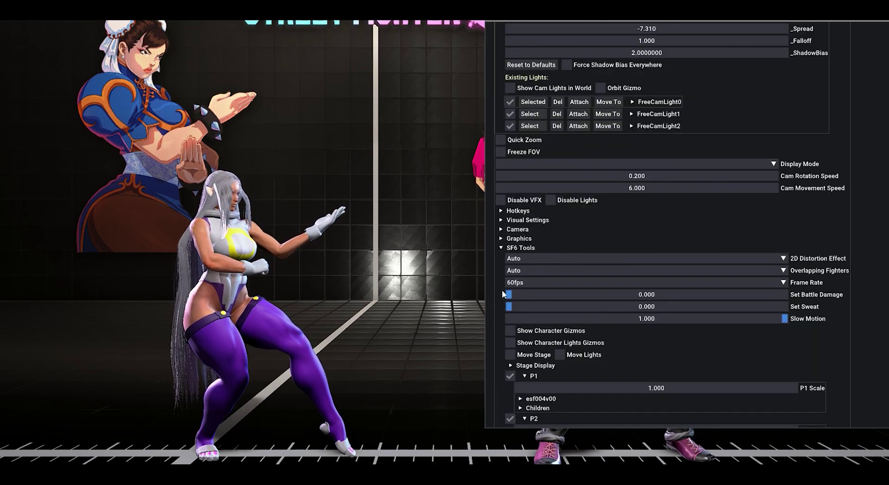
scroll(594, 227, down, 2)
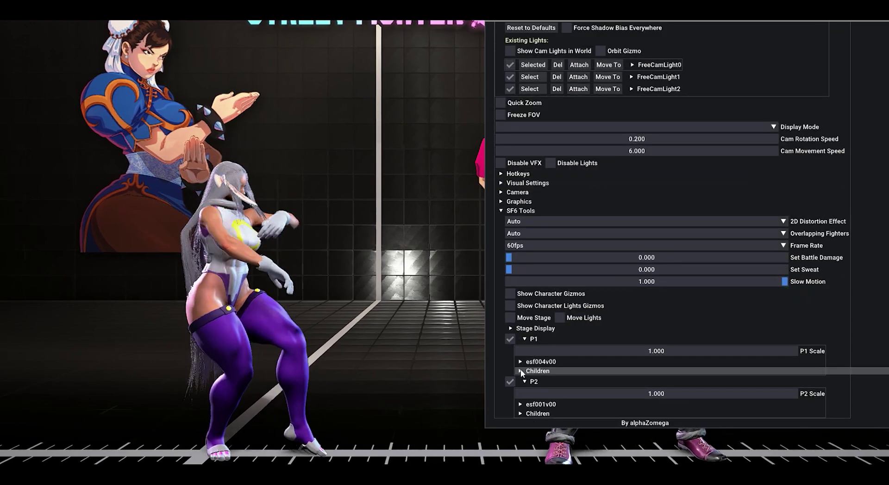
click(521, 370)
click(563, 417)
scroll(564, 324, down, 5)
click(565, 319)
scroll(556, 282, down, 6)
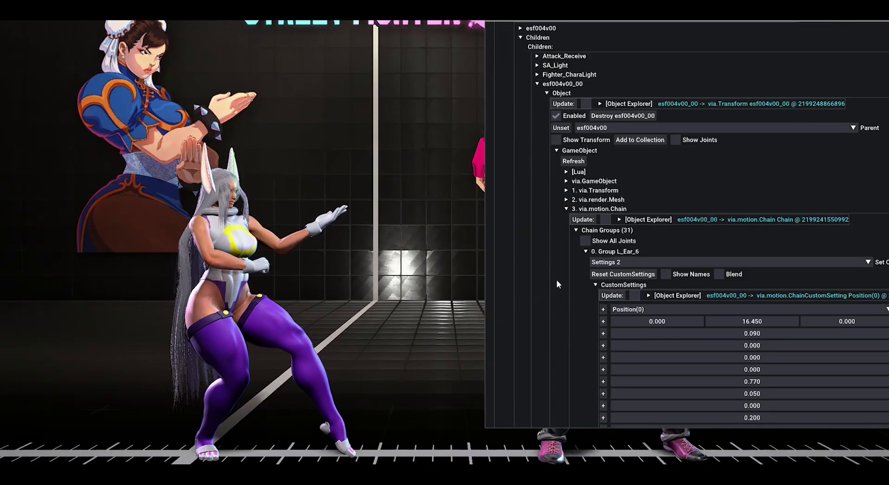
Lower the L_Ear_6 chain's vertical Gravity to -8.380 and its SpringForce to 0.
drag(763, 190, 610, 188)
drag(764, 174, 630, 178)
drag(764, 175, 593, 178)
drag(764, 175, 634, 175)
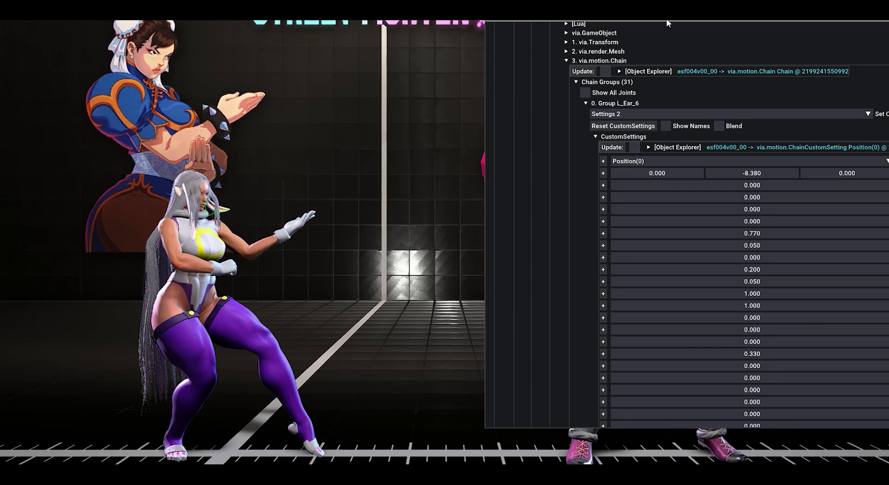
Move and widen the settings window to show the parameter names, and set L_Ear_6's vertical Gravity to 60 and SpringForce to 0.020.
drag(666, 19, 501, 19)
drag(757, 433, 885, 458)
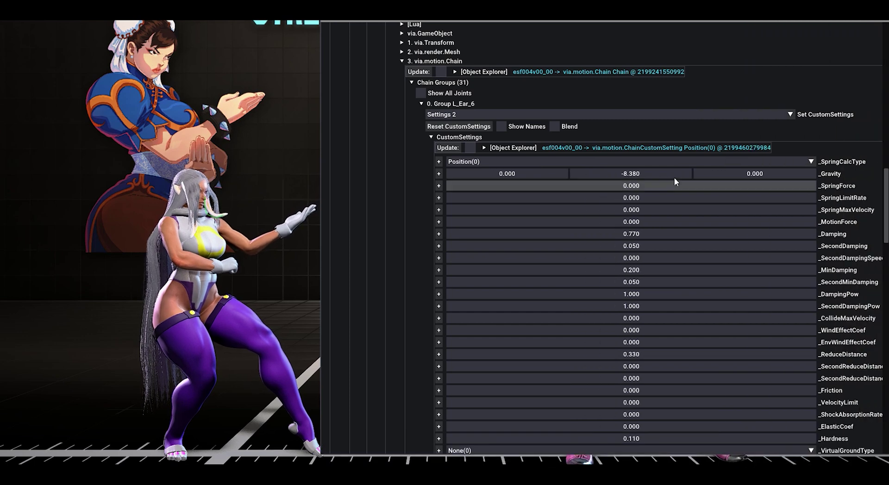
drag(667, 175, 736, 174)
drag(588, 179, 697, 179)
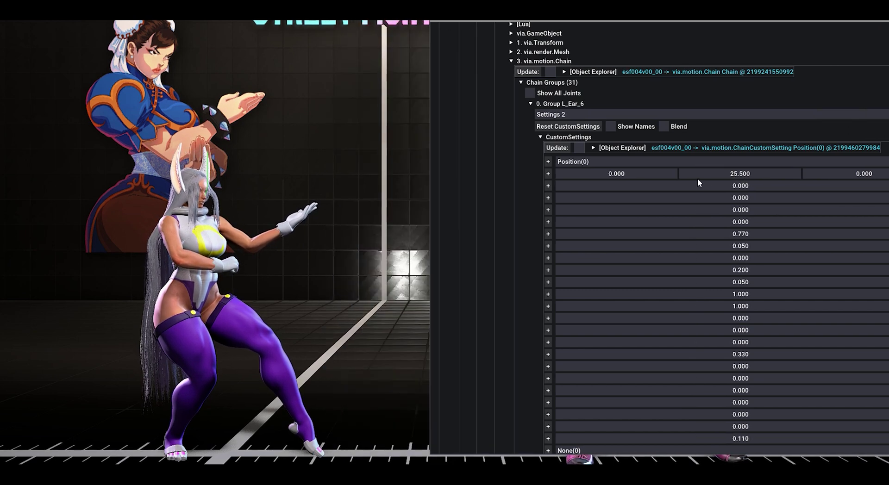
drag(729, 26, 606, 19)
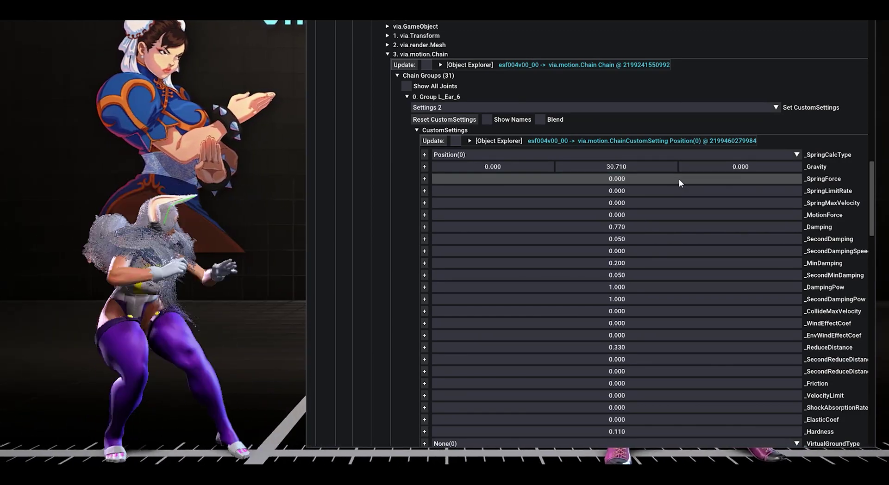
double_click(635, 167)
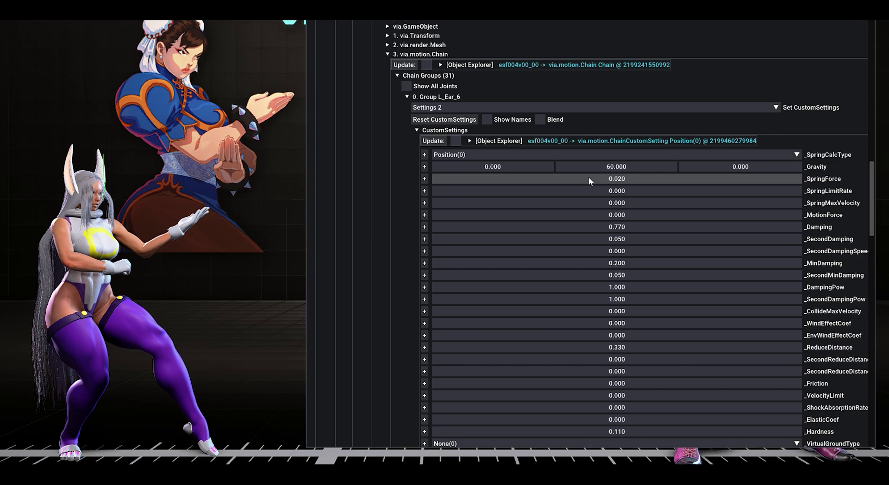
Try the L_Ear_6 chain's ReduceDistance at 0 and 0.390, and settle it at 0.320.
scroll(795, 305, down, 4)
scroll(835, 282, up, 2)
scroll(834, 283, up, 1)
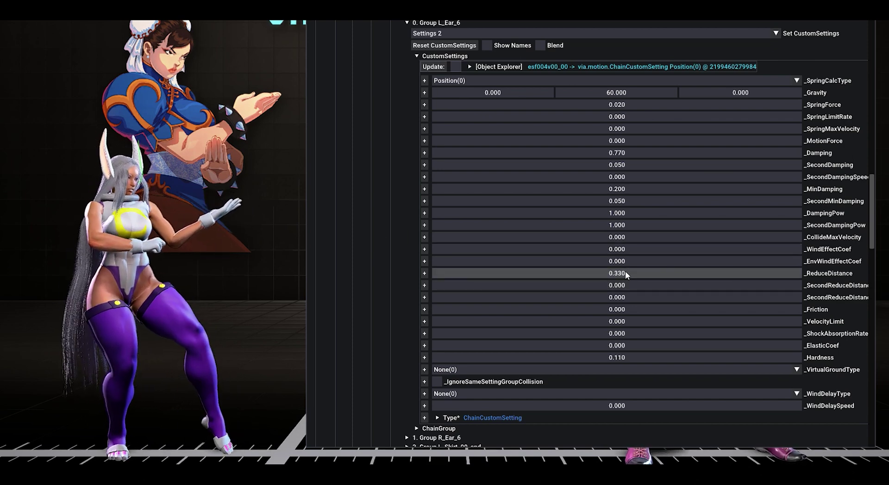
drag(635, 273, 596, 273)
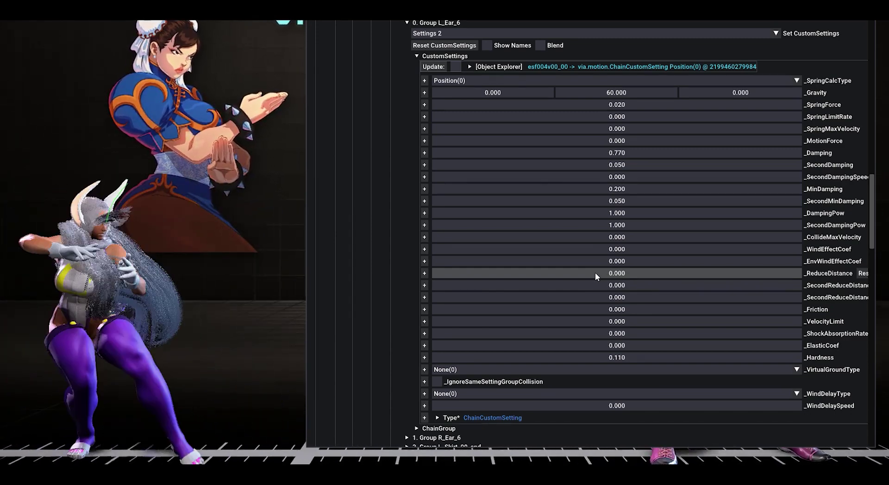
drag(595, 272, 613, 276)
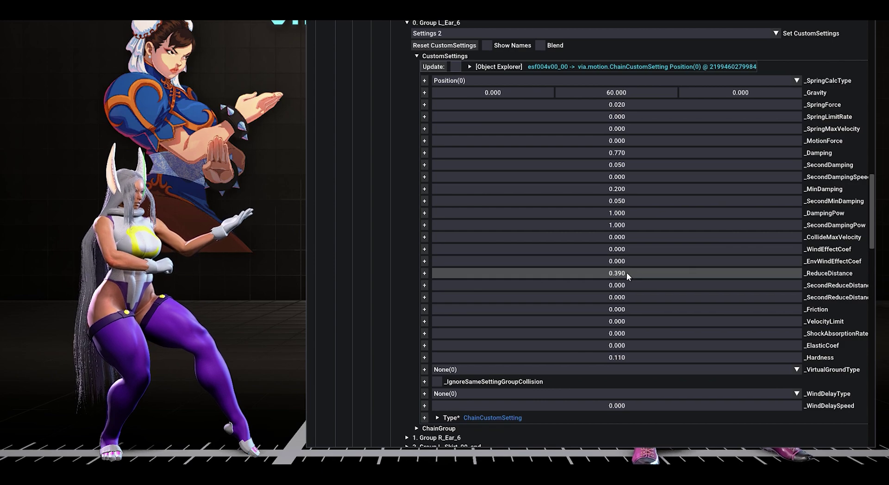
drag(626, 272, 655, 273)
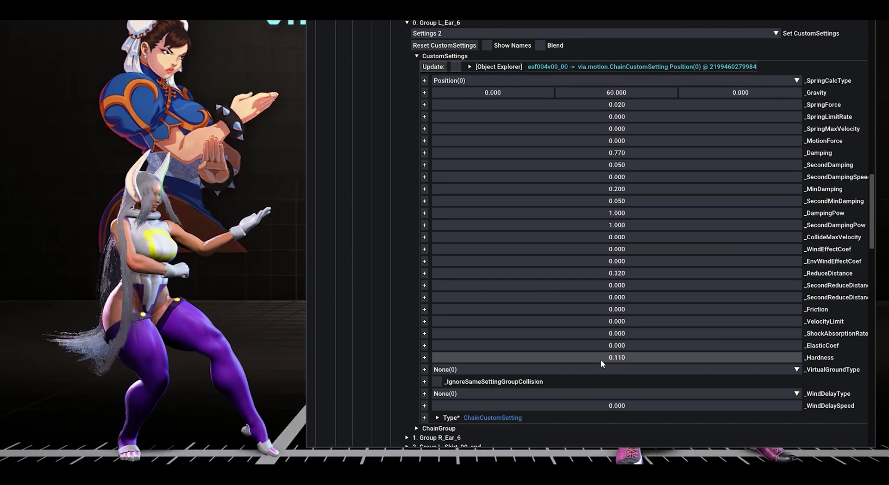
Try the ear chain's Hardness at 0.530, return it to 0.110, and set ElasticCoef to 0.010.
drag(597, 360, 601, 359)
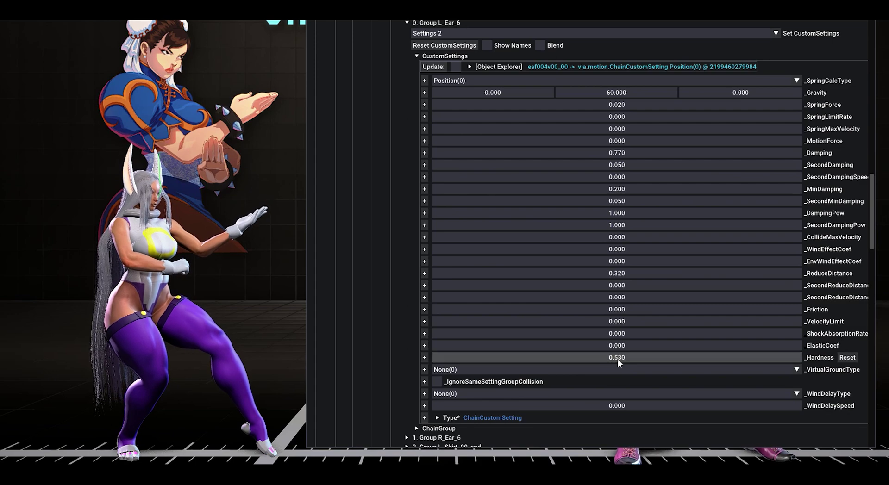
drag(611, 359, 626, 344)
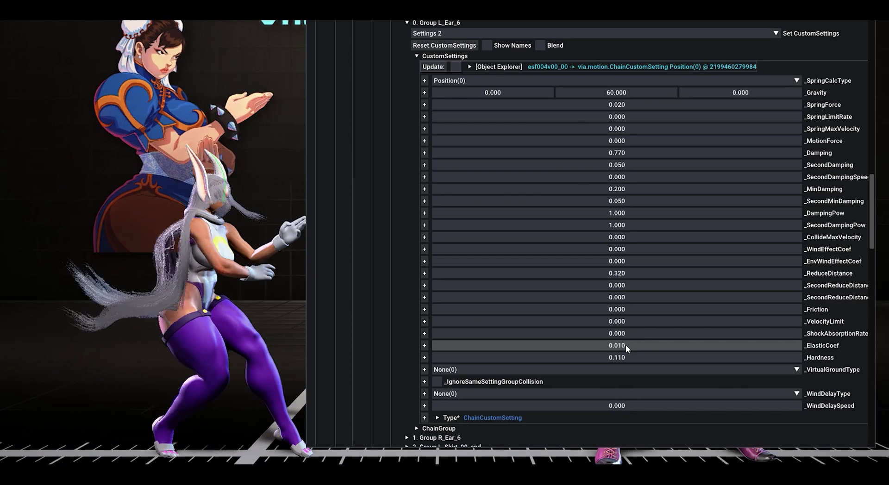
Set the L_Ear_6 chain's ElasticCoef to 0, collapse its group, and reposition the settings window to check both characters.
drag(626, 345, 623, 344)
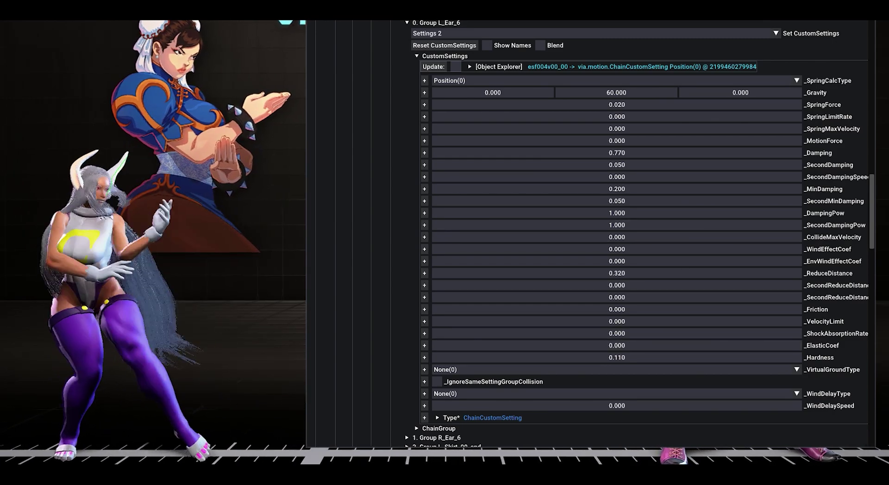
drag(434, 19, 79, 7)
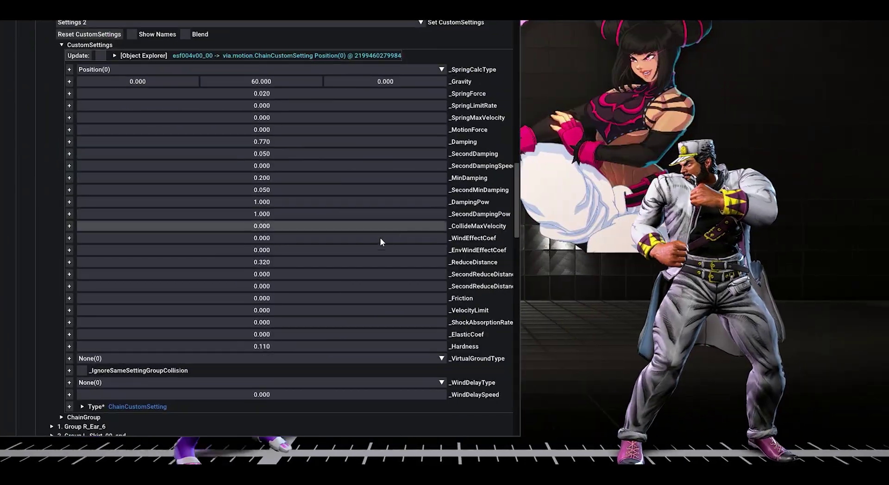
scroll(480, 291, down, 7)
scroll(480, 292, up, 10)
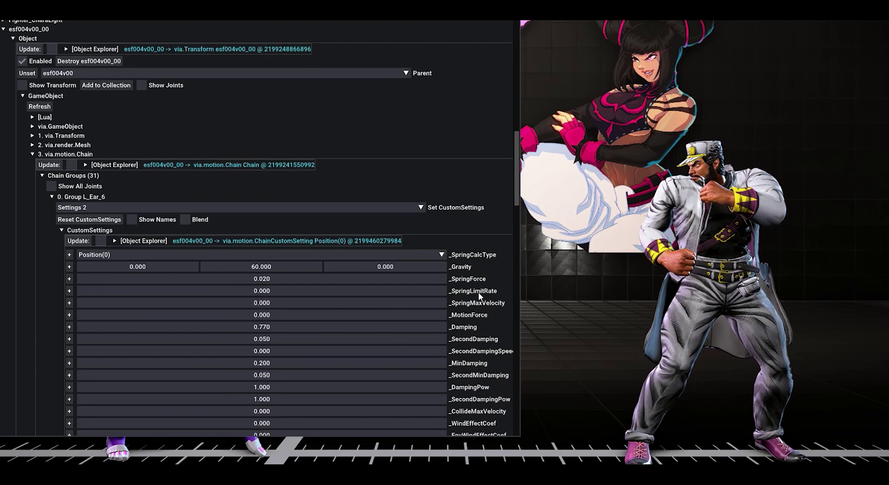
click(52, 197)
drag(211, 20, 488, 35)
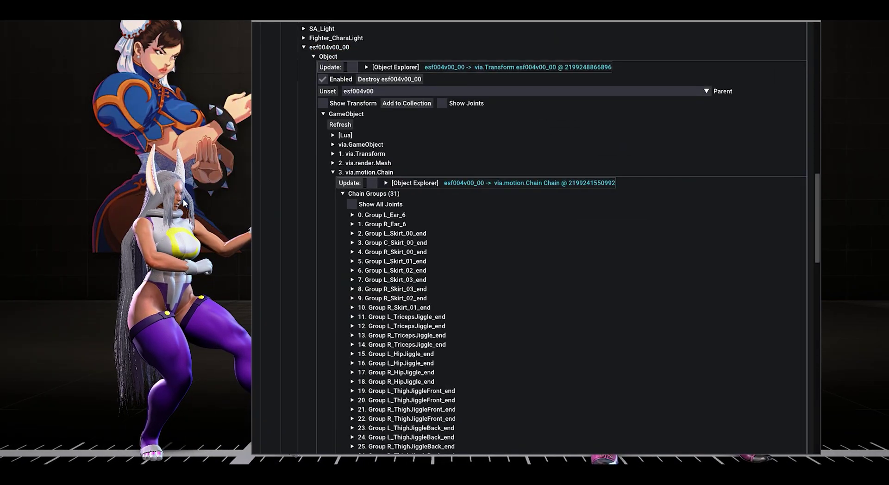
drag(387, 20, 167, 9)
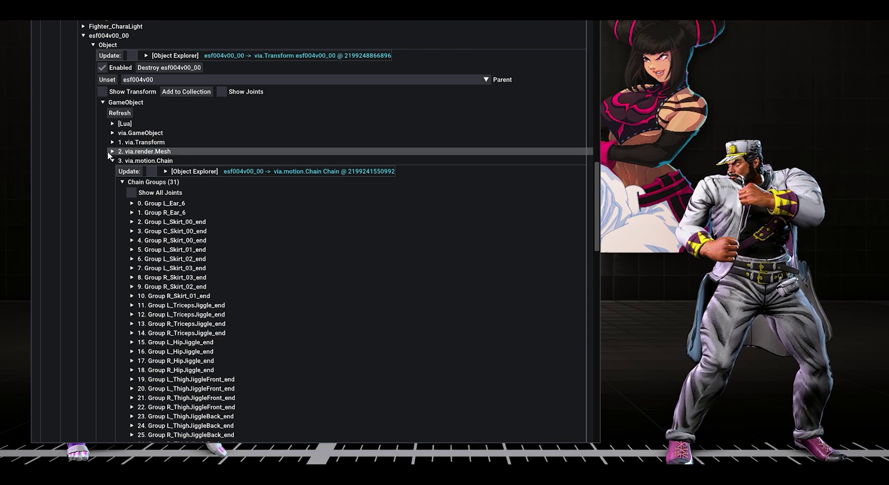
Collapse esf004v00_00, expand P2's children, and try the C_Coat2_9 chain's SpringForce at 0.010.
click(84, 36)
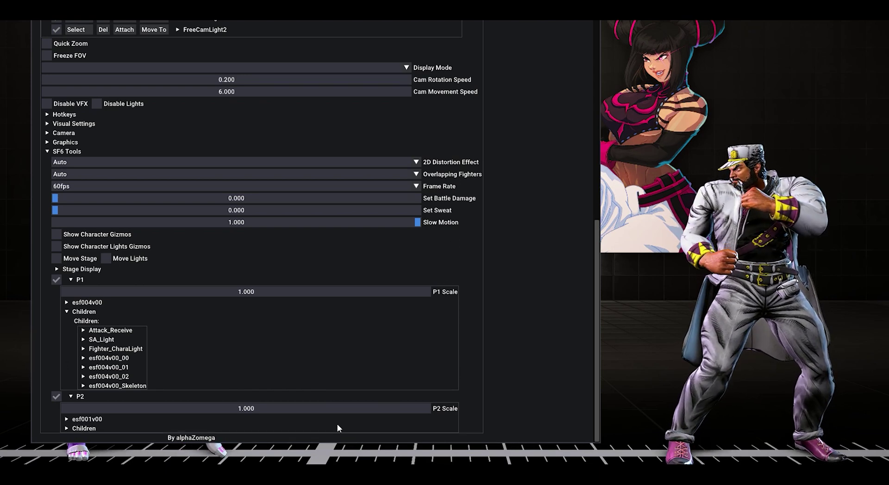
click(66, 429)
scroll(101, 415, down, 10)
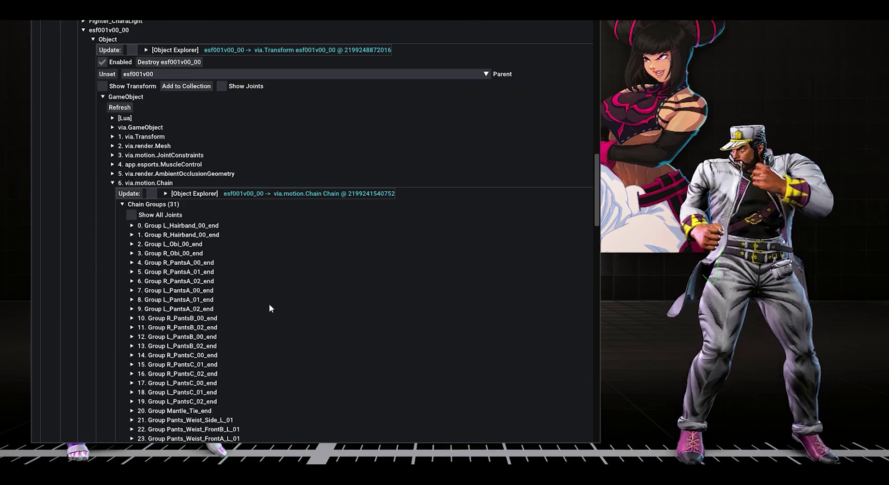
scroll(270, 308, down, 7)
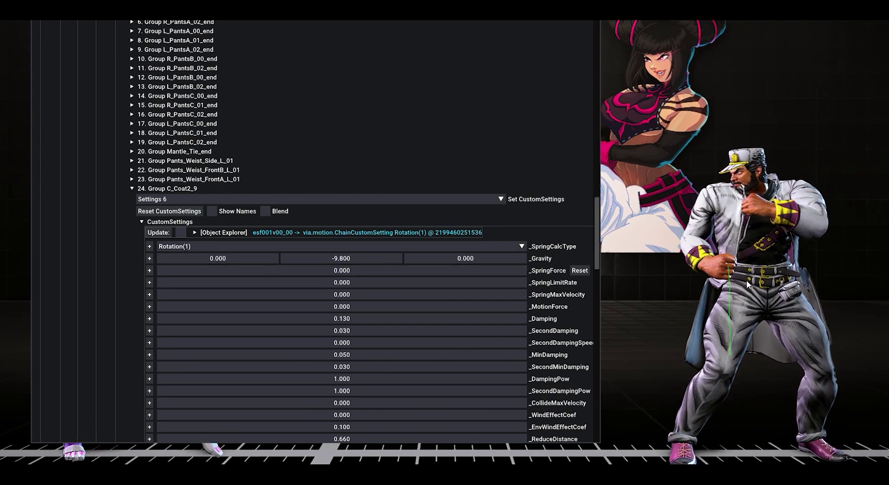
drag(324, 272, 326, 274)
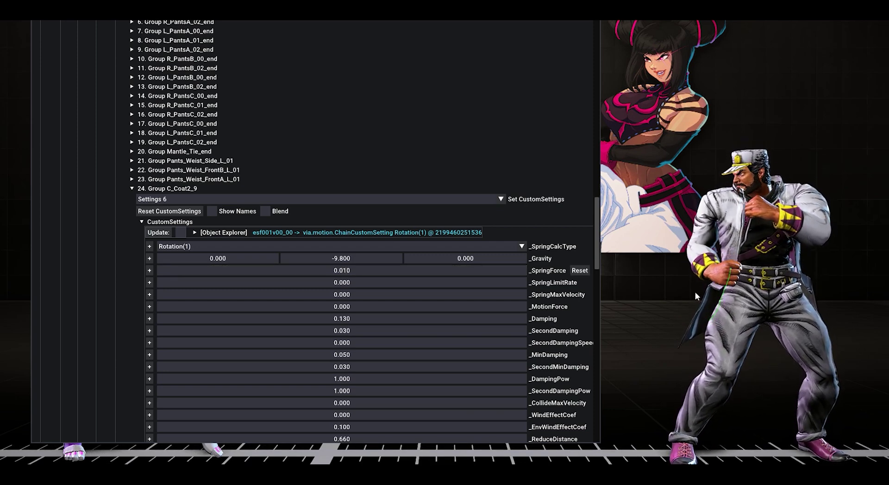
drag(360, 277, 363, 276)
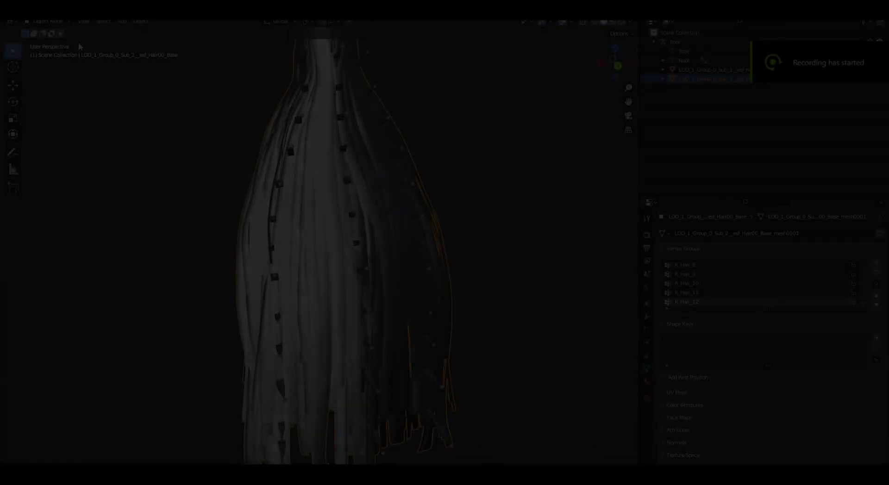
Switch to Blender and examine the Hair00_Base mesh and its bone chains in Edit Mode, wireframe and solid shading.
click(48, 22)
click(53, 41)
shift+middle_drag(324, 185, 335, 229)
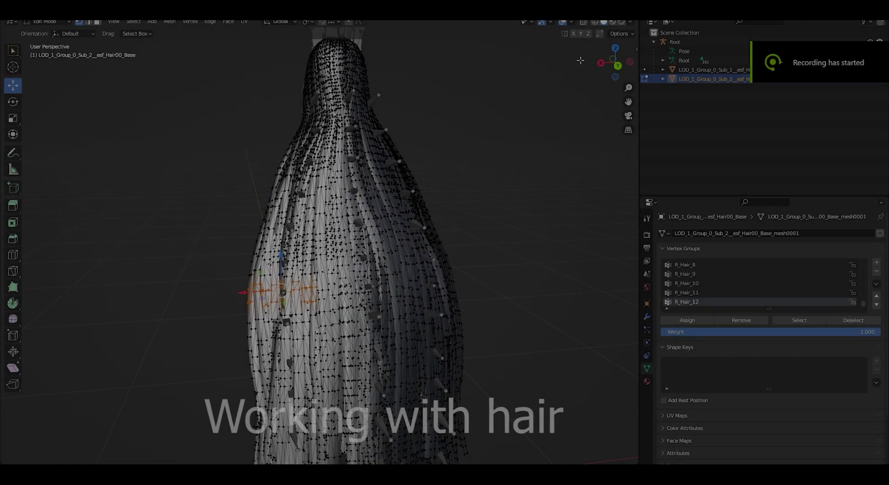
key(alt+a)
mouse_move(418, 155)
middle_down()
mouse_move(521, 154)
mouse_move(417, 157)
middle_up()
key(shift+z)
mouse_move(400, 236)
shift+middle_down()
mouse_move(416, 165)
mouse_move(271, 206)
mouse_move(384, 153)
shift+middle_up()
click(46, 32)
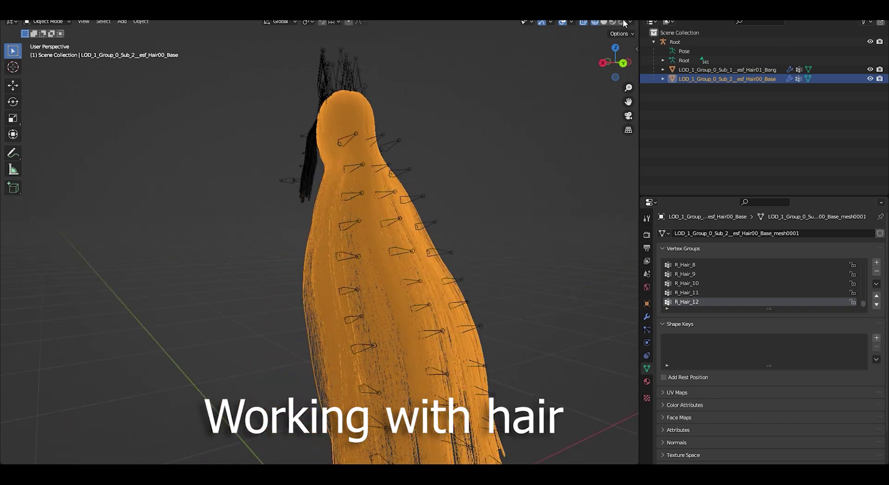
click(604, 21)
shift+middle_drag(509, 253, 498, 205)
click(498, 204)
click(342, 208)
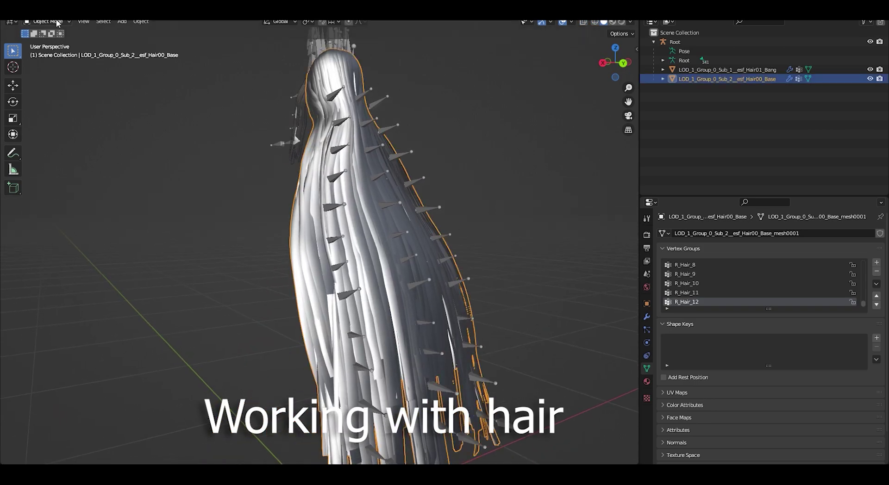
Enter Edit Mode on Hair00_Base and, in back wireframe view, select all linked strands along the left bone chain.
click(49, 43)
key(ctrl+KP_1)
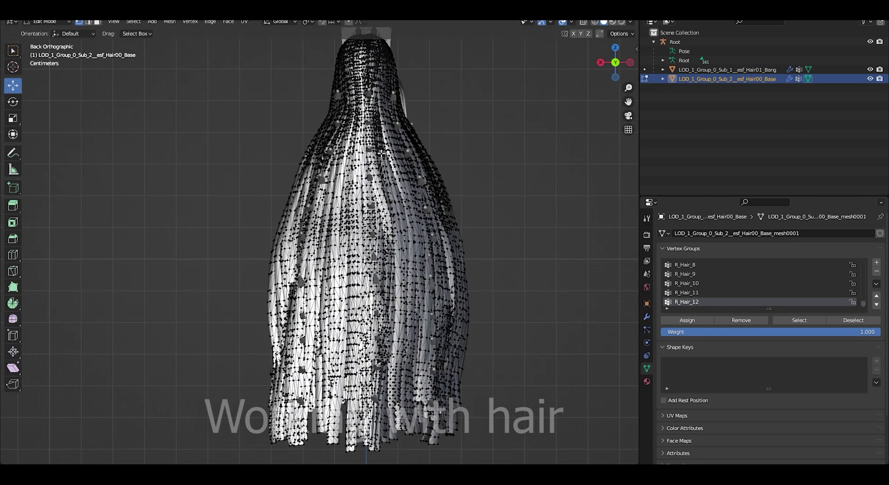
click(594, 22)
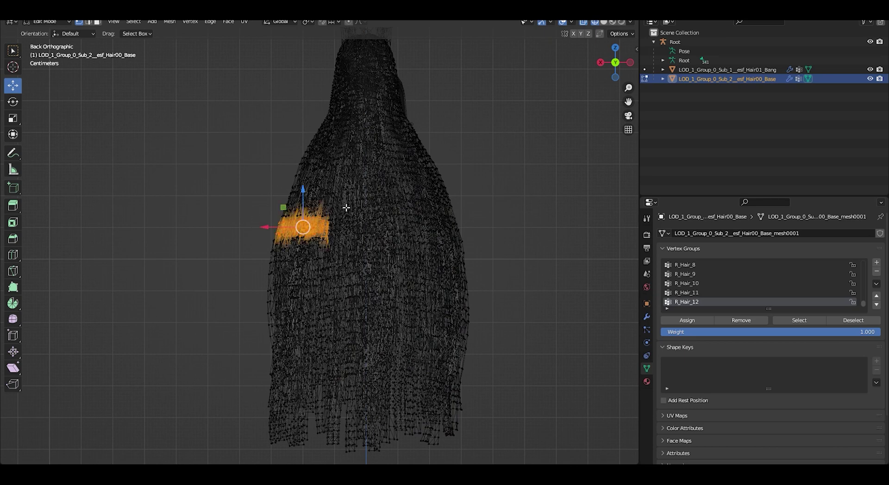
key(ctrl+l)
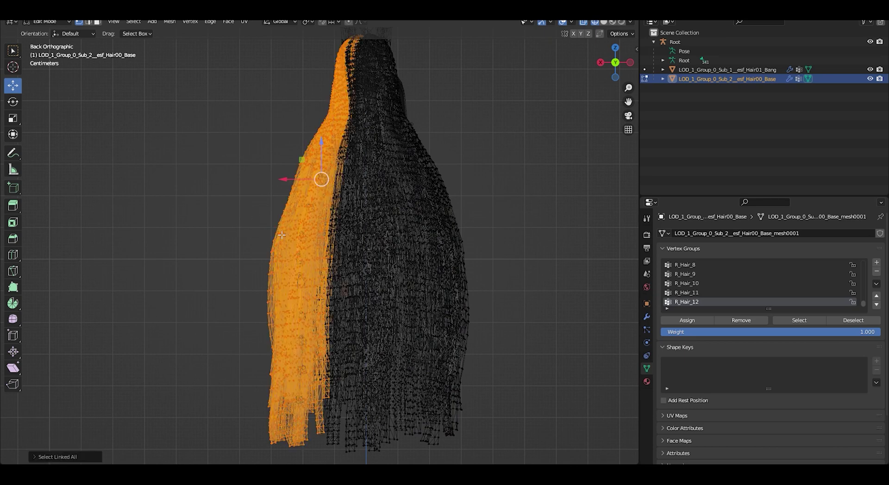
Try moving the selected left hair strands outward along the X axis.
scroll(407, 218, up, 3)
key(g)
key(x)
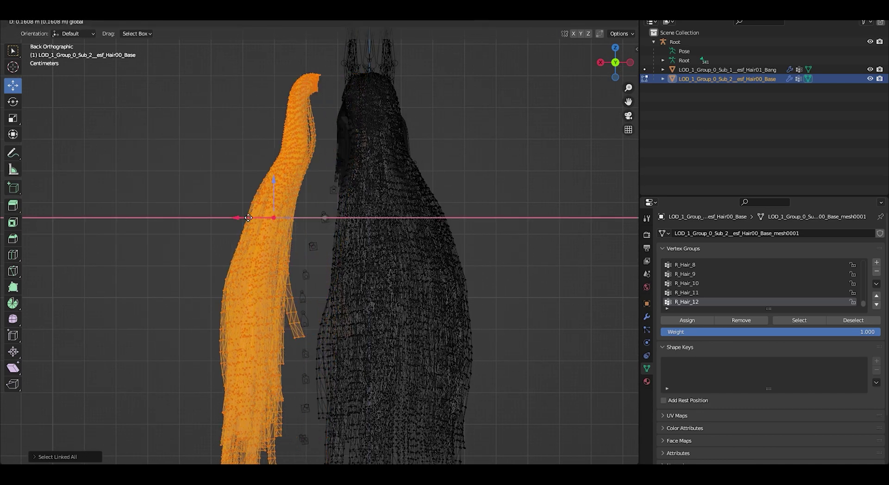
key(Escape)
Separate the selected left strands into their own object, return to Object Mode and select the remaining hair.
middle_drag(352, 231, 309, 172)
click(167, 22)
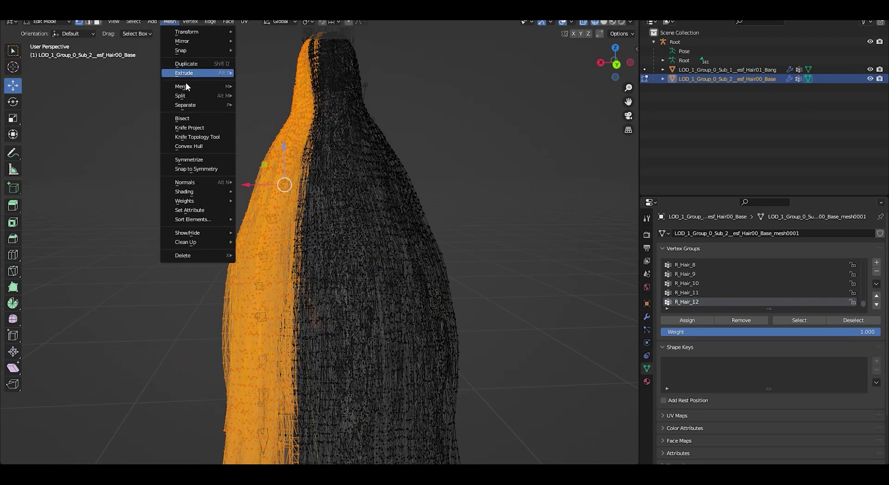
click(269, 105)
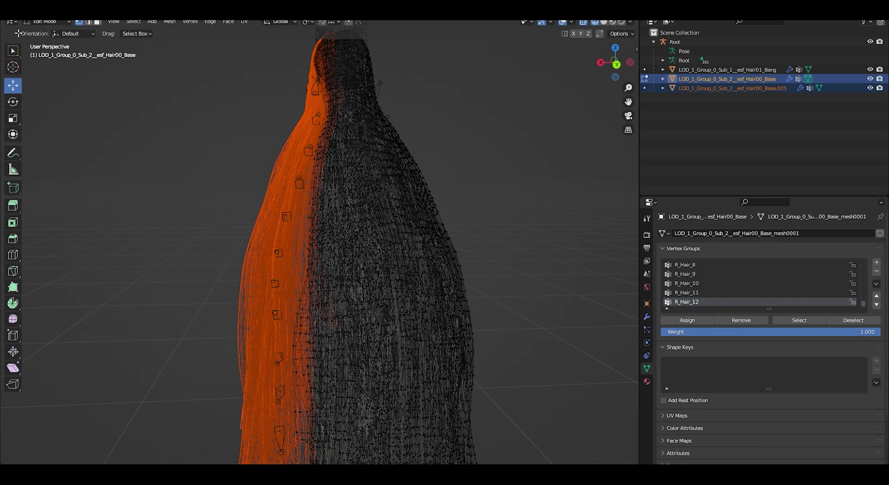
click(52, 32)
click(330, 226)
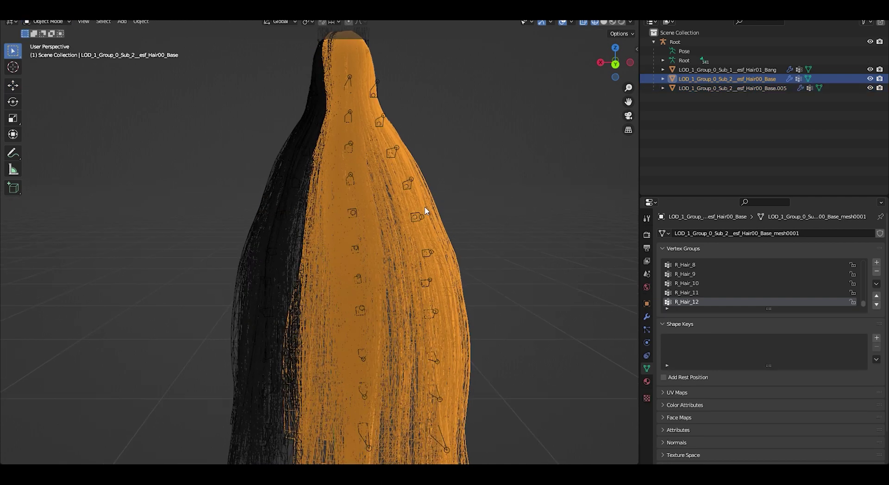
From the back view, select the linked strands in the middle of the remaining hair and separate them into another object.
click(50, 41)
key(KP_1)
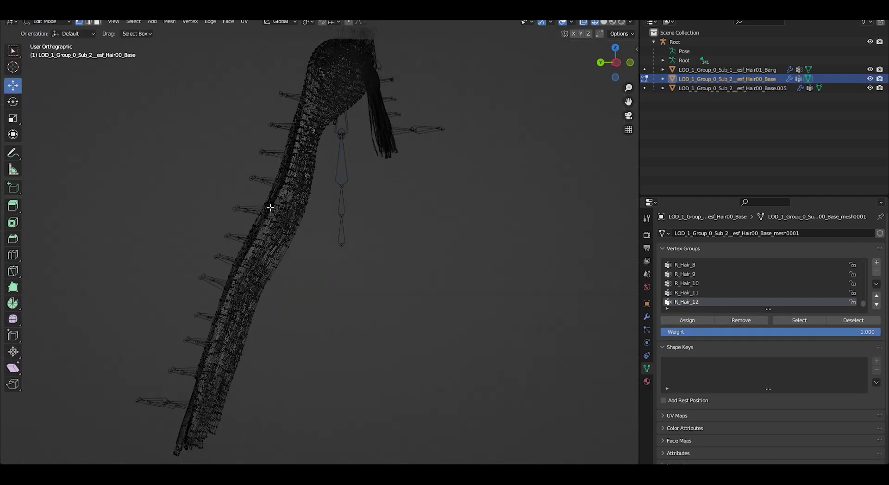
key(ctrl+KP_1)
drag(371, 244, 370, 241)
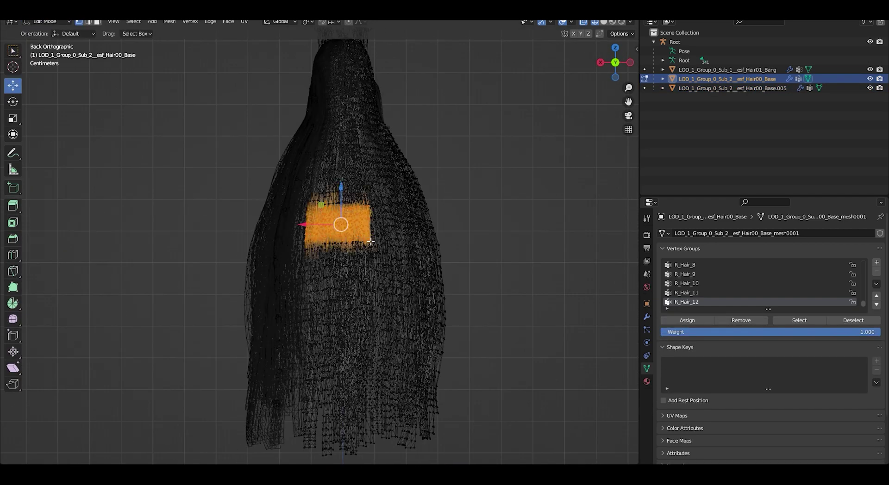
key(ctrl+l)
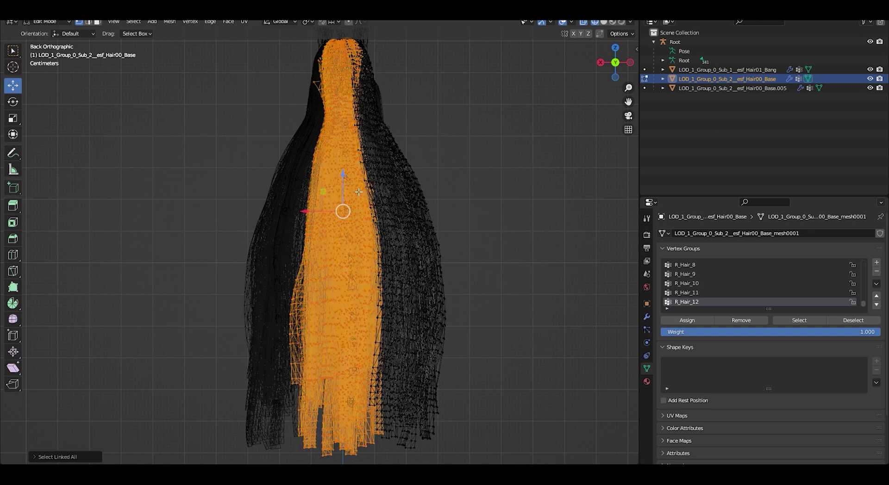
click(169, 22)
click(290, 106)
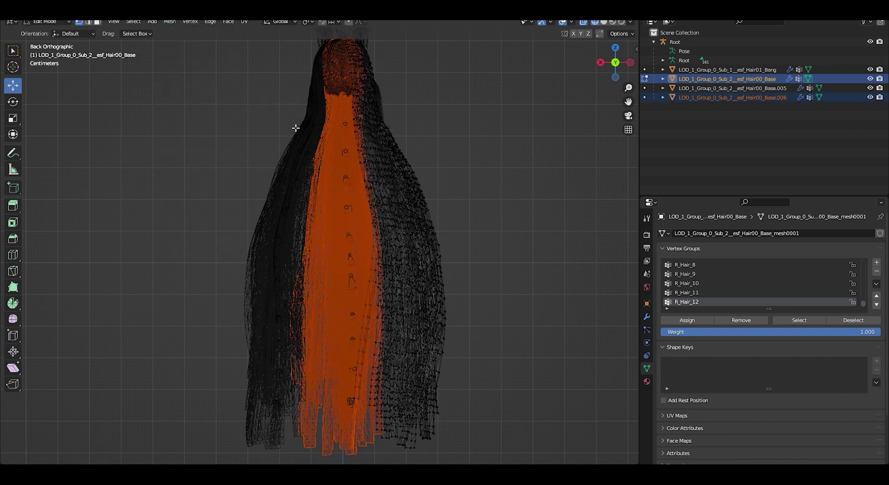
click(50, 32)
key(alt+a)
Check the three separated hair sections by selecting each one in wireframe and solid shading.
click(389, 212)
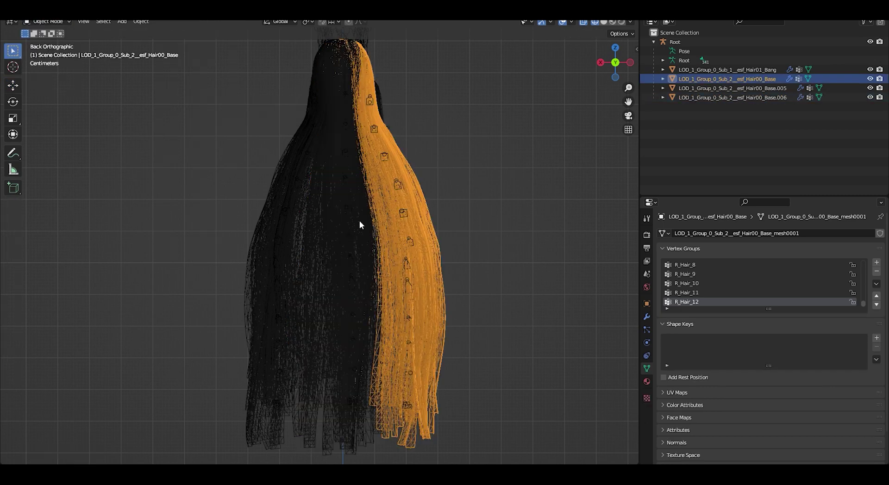
click(352, 222)
click(288, 223)
click(355, 223)
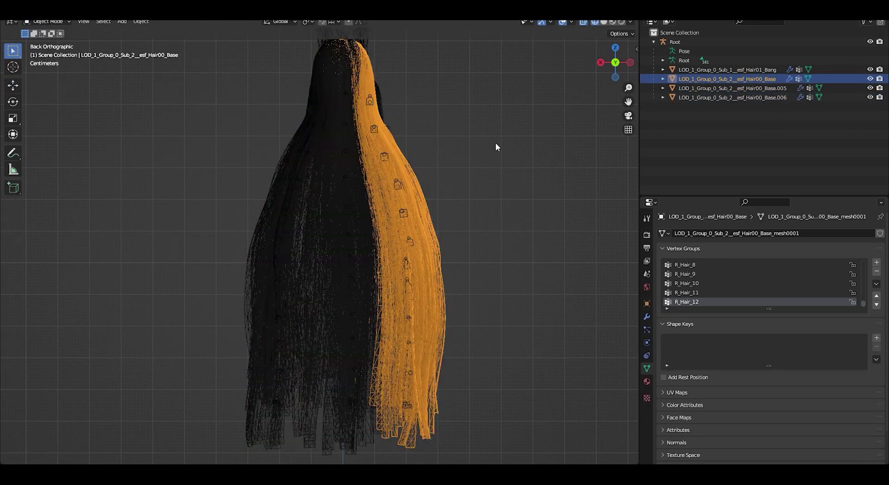
click(603, 21)
mouse_move(502, 123)
middle_down()
mouse_move(445, 153)
mouse_move(402, 201)
middle_up()
key(alt+a)
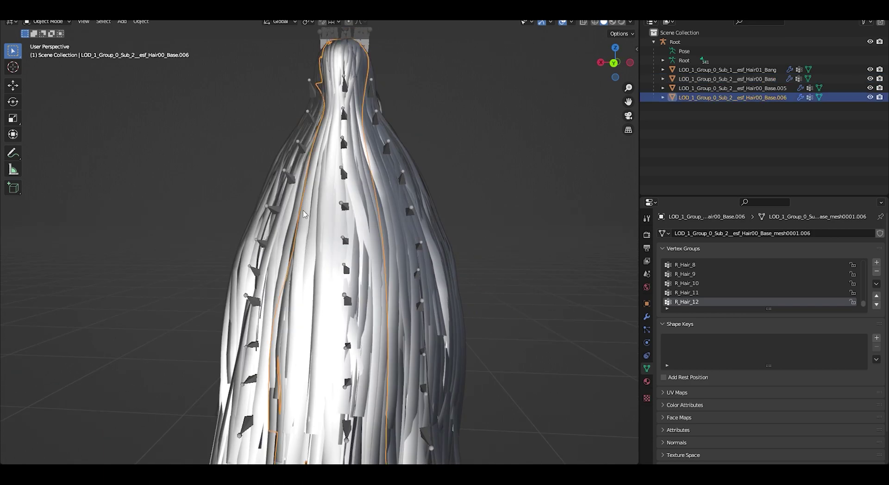
click(402, 212)
click(300, 165)
shift+middle_drag(340, 121, 345, 170)
mouse_move(345, 170)
middle_down()
mouse_move(359, 174)
mouse_move(352, 174)
middle_up()
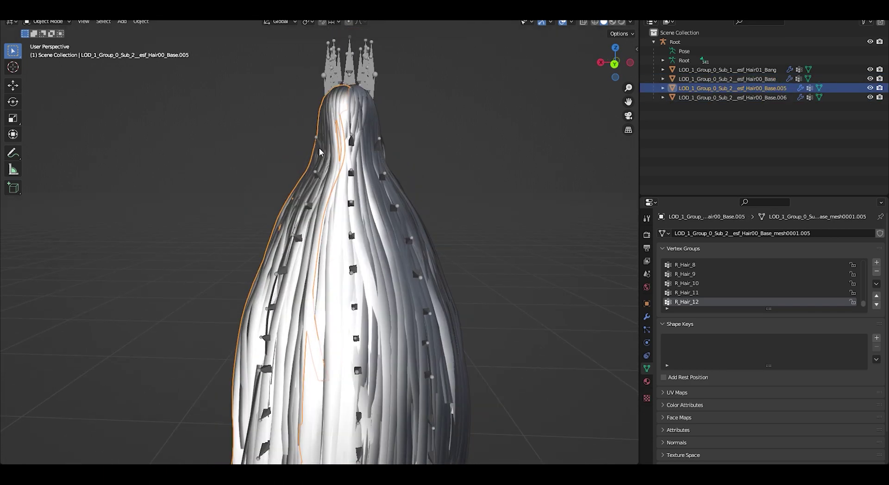
Put the Root armature into Pose Mode and select the L_Hair_1 bone.
click(319, 150)
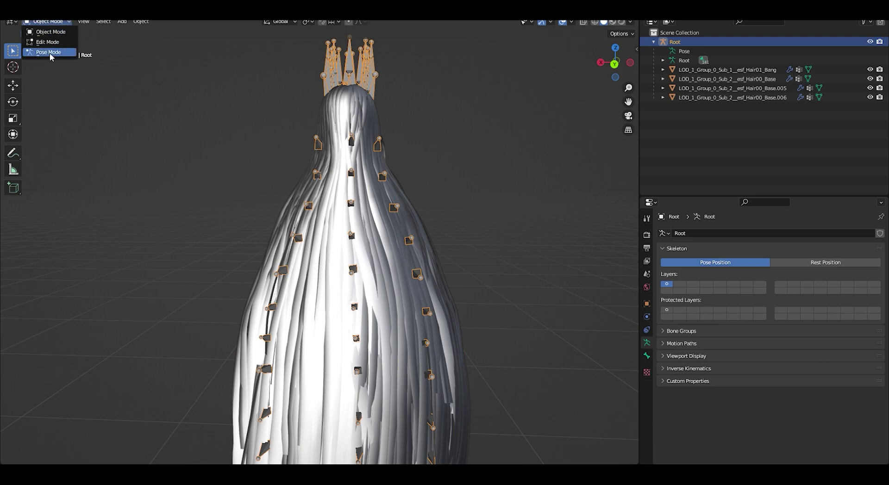
click(49, 54)
shift+middle_drag(318, 73, 345, 201)
scroll(326, 98, up, 4)
click(334, 87)
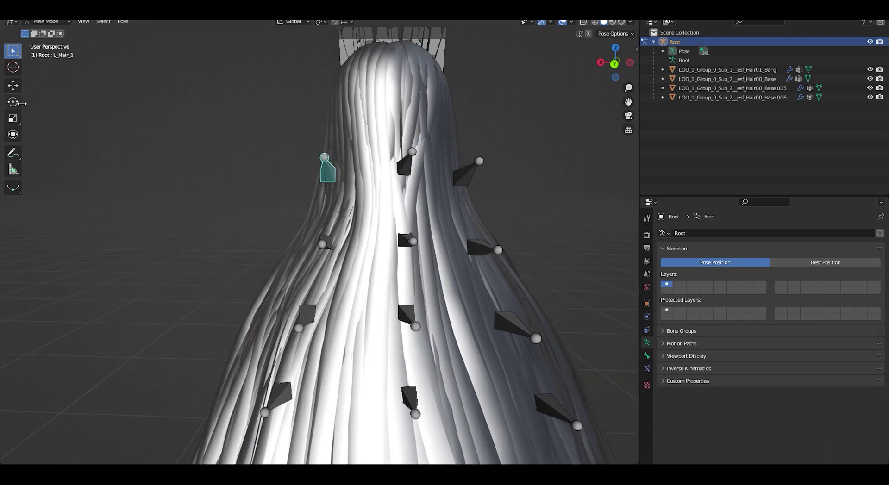
Try rotating the L_Hair_1 bone freely to test how the left hair section follows its chain.
scroll(21, 103, down, 2)
click(13, 102)
scroll(404, 186, down, 2)
drag(338, 224, 333, 189)
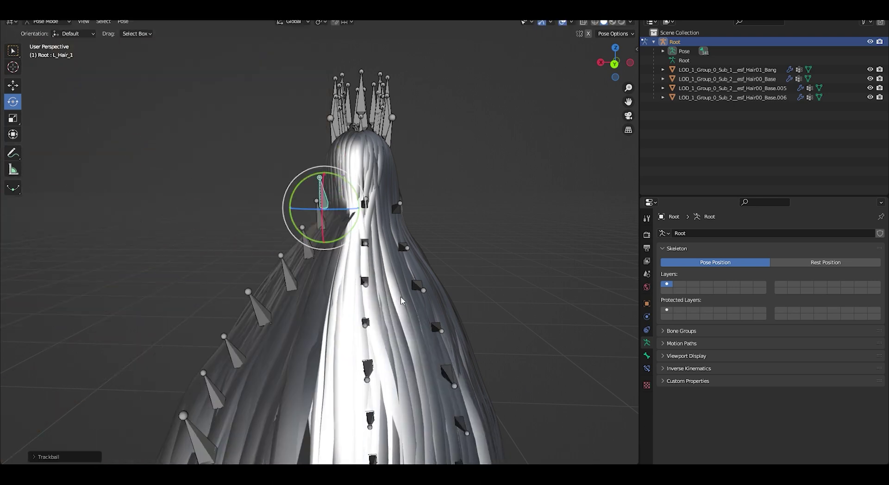
middle_drag(401, 301, 497, 193)
mouse_move(306, 155)
mouse_down()
mouse_move(318, 167)
mouse_move(312, 162)
mouse_up()
Undo the L_Hair_1 test rotation and return the armature to Object Mode.
key(ctrl+z)
middle_drag(467, 197, 328, 192)
click(48, 32)
middle_drag(278, 208, 332, 208)
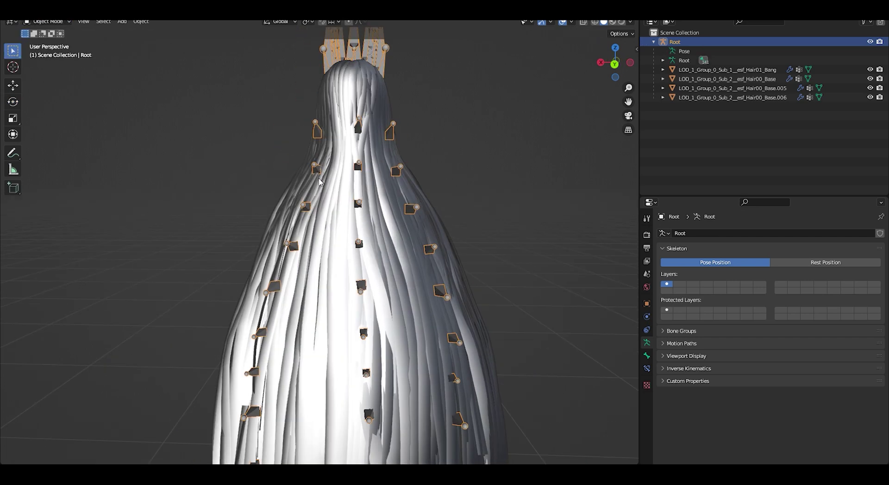
Put the left hair section, Hair00_Base.005, into Weight Paint mode and show the L_Hair_1 vertex group's weights up close.
click(331, 208)
click(295, 233)
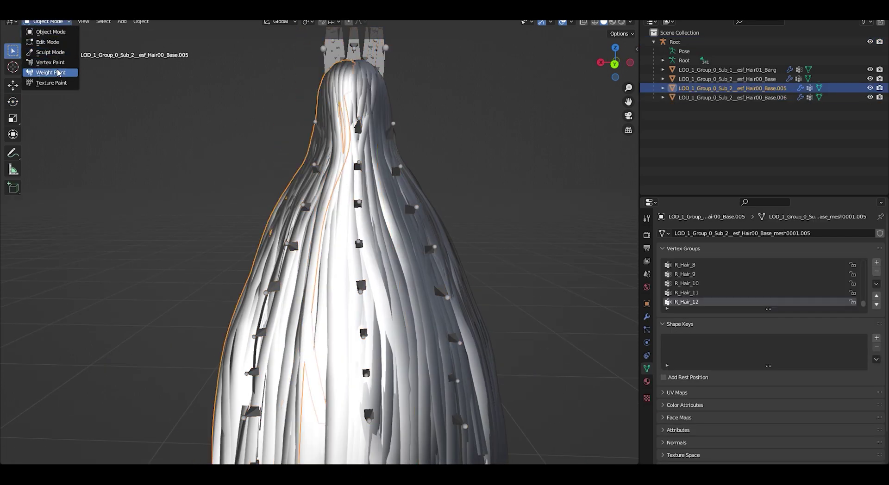
click(59, 73)
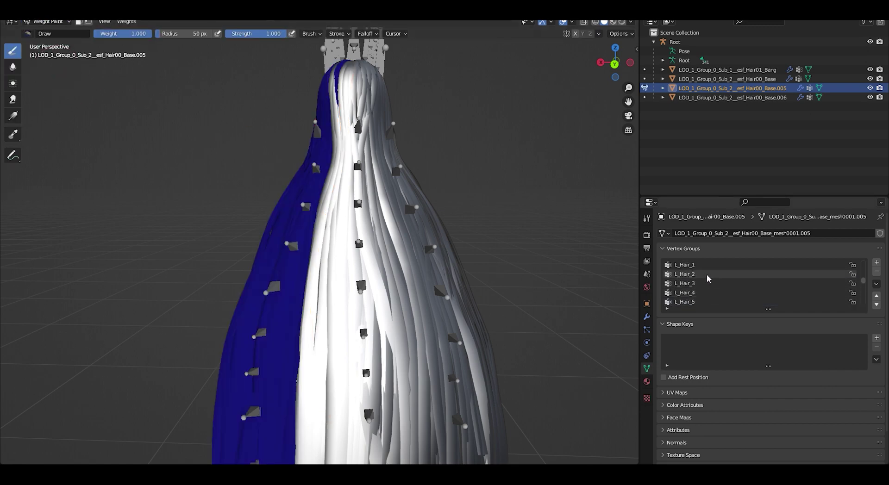
scroll(403, 255, up, 7)
shift+middle_drag(403, 156, 389, 207)
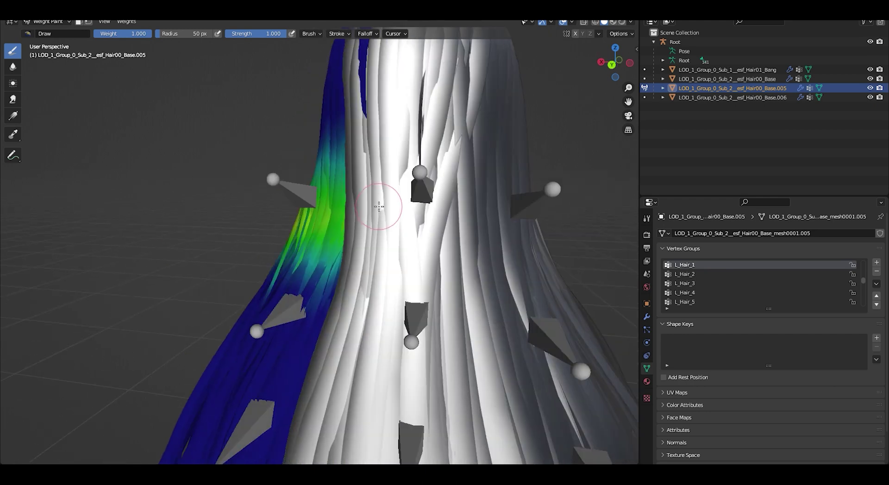
Put Hair00_Base.005 into Edit Mode with wireframe display from the back and select the band of vertices around the first left hair bone.
shift+middle_drag(397, 241, 424, 204)
alt+middle_drag(452, 176, 428, 170)
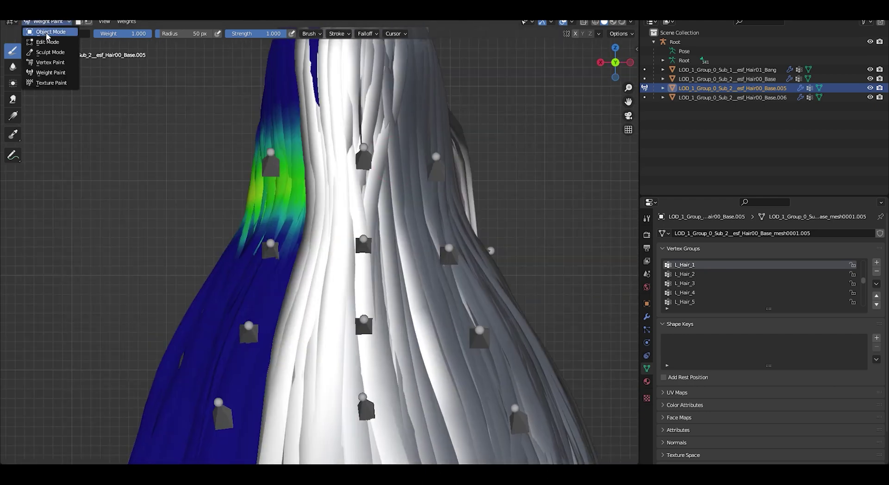
click(47, 42)
key(shift+z)
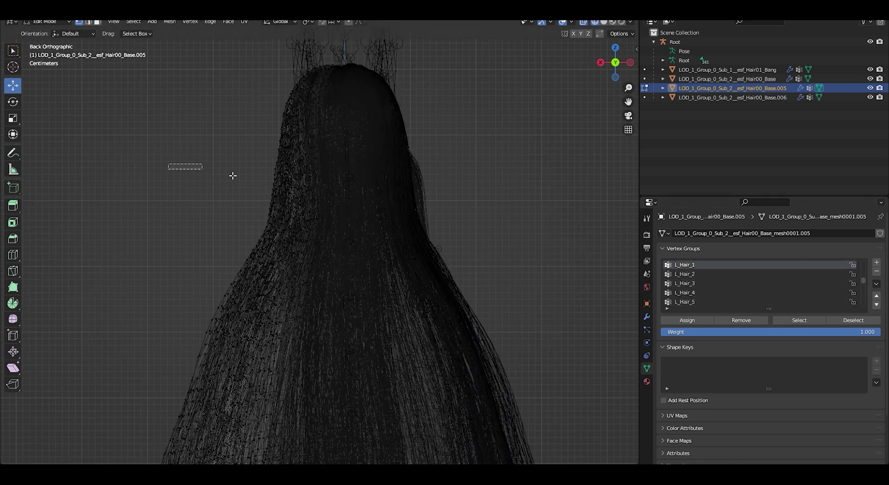
drag(232, 176, 382, 225)
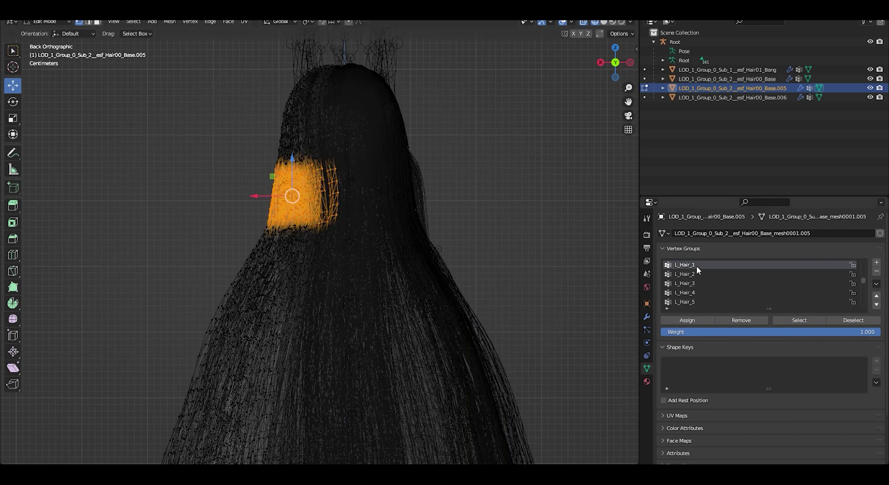
Select the next band of vertices down the left hair section and assign it to the L_Hair_2 vertex group at weight 1.000.
shift+middle_drag(466, 291, 493, 185)
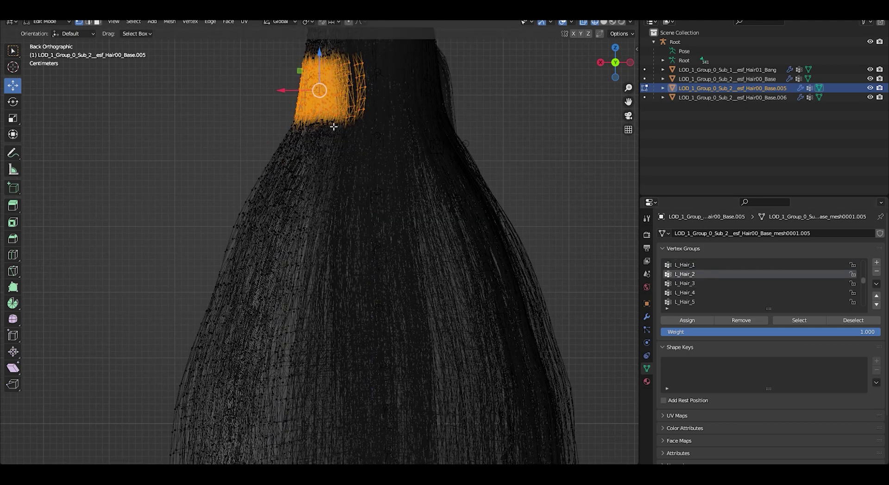
drag(260, 126, 396, 182)
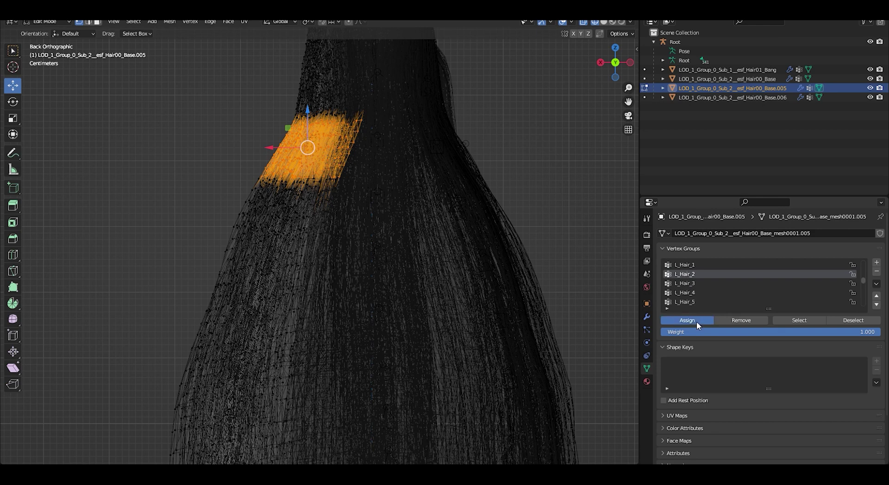
click(696, 320)
Make L_Hair_3 the active vertex group and select the following bands of vertices down the left hair section.
click(699, 285)
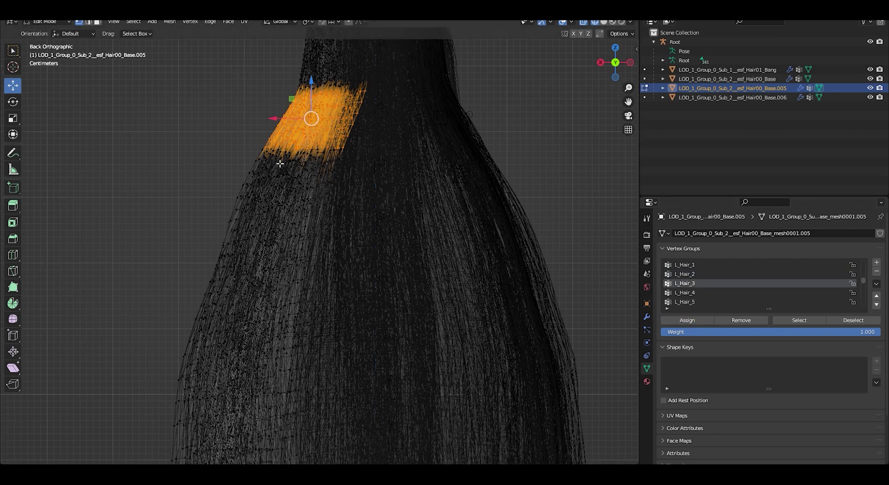
drag(209, 152, 390, 218)
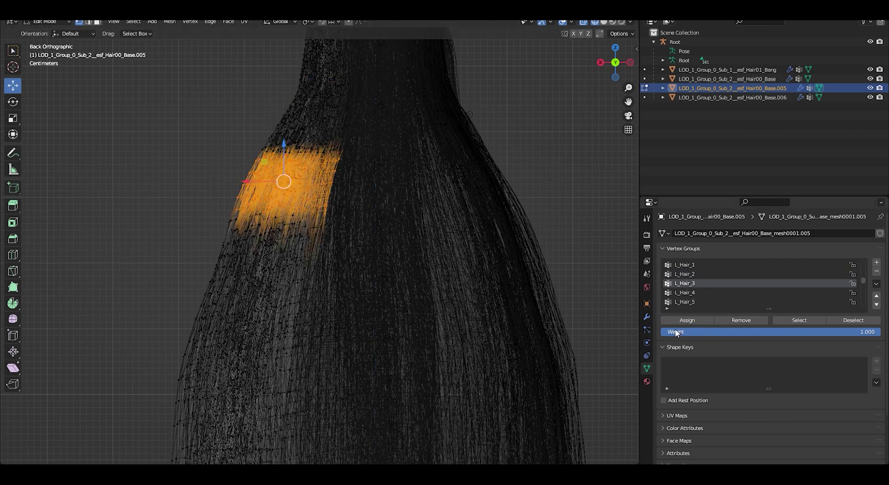
shift+middle_drag(167, 204, 181, 169)
drag(180, 168, 393, 282)
shift+middle_drag(264, 268, 372, 250)
shift+middle_drag(320, 132, 325, 231)
mouse_move(325, 231)
middle_down()
mouse_move(424, 252)
mouse_move(313, 240)
middle_up()
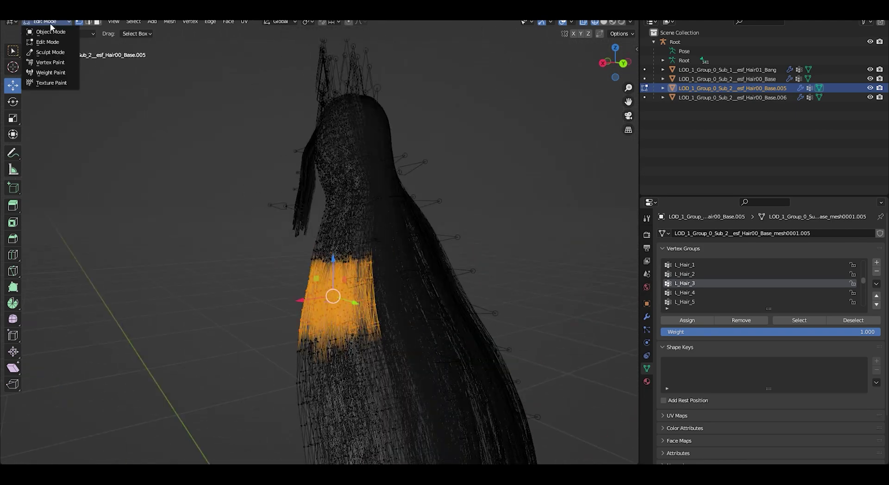
Return the left hair section to Object Mode, restore solid shading and deselect it.
click(50, 32)
middle_drag(368, 149, 327, 150)
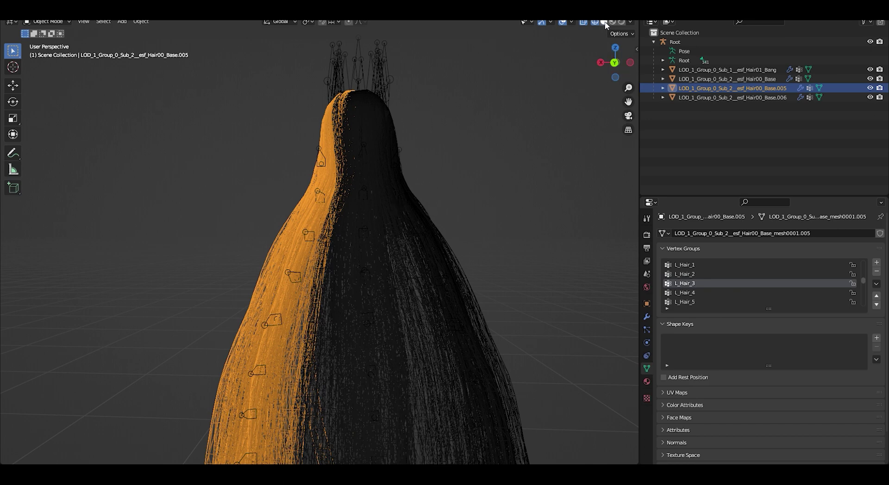
click(603, 22)
shift+middle_drag(481, 227, 419, 192)
click(471, 166)
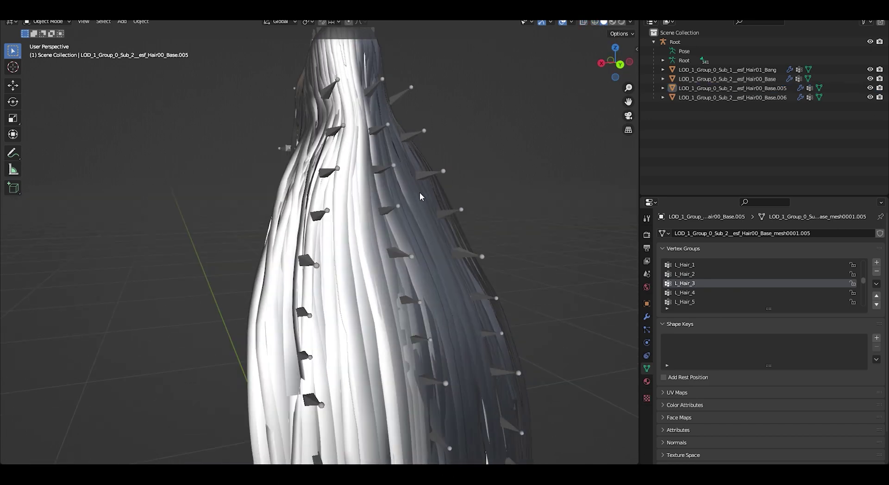
Join Hair00_Base.006 into Hair00_Base.005, join that into Hair00_Base, and deselect the combined hair mesh.
shift+middle_drag(394, 132, 393, 185)
click(347, 208)
middle_drag(222, 139, 191, 139)
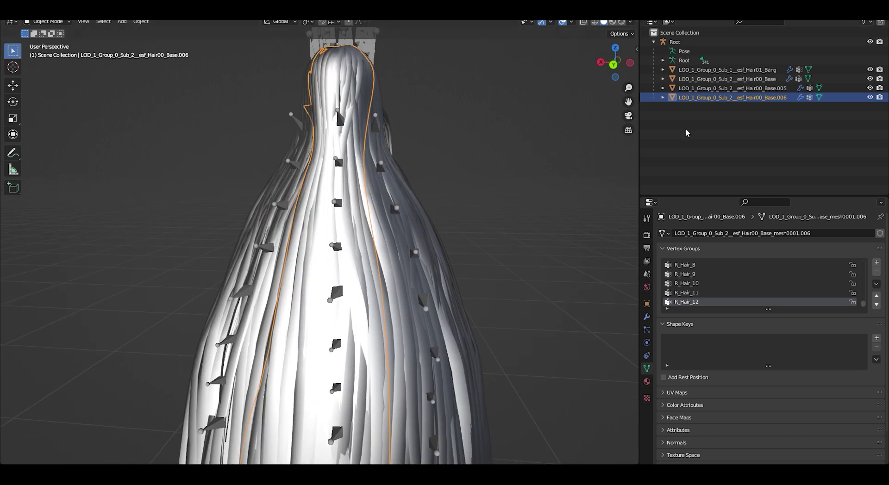
ctrl+click(749, 90)
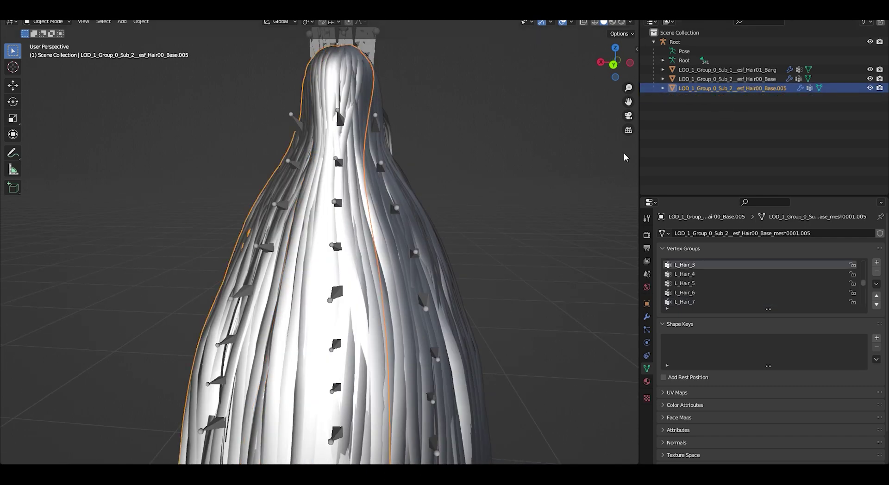
ctrl+click(740, 80)
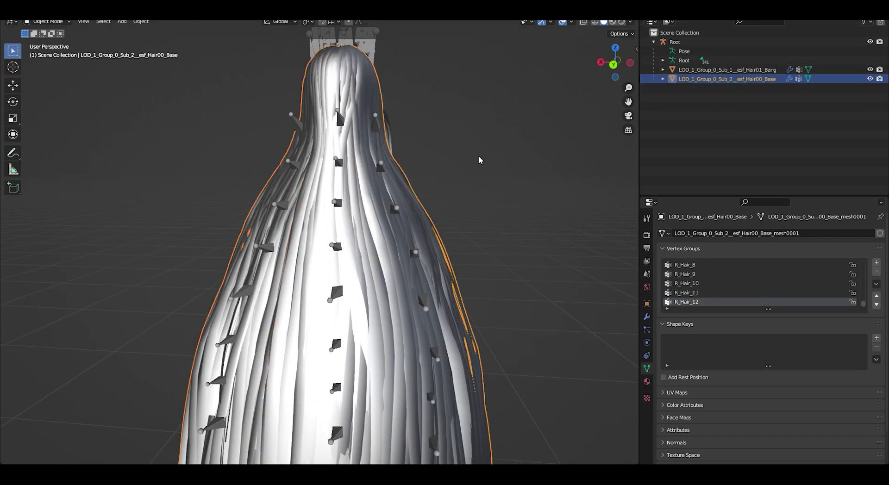
click(475, 148)
Select the Root armature and put it into Pose Mode.
mouse_move(378, 198)
middle_down()
mouse_move(336, 198)
mouse_move(369, 197)
middle_up()
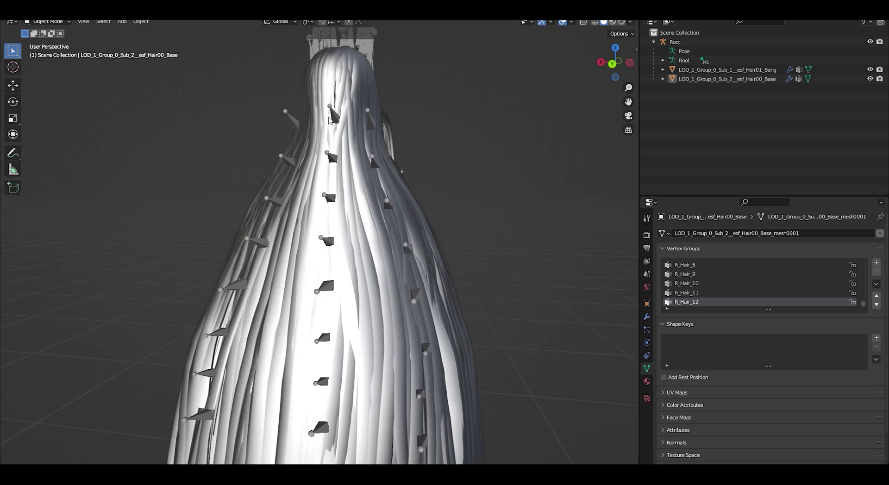
click(330, 118)
click(336, 119)
click(52, 22)
click(58, 52)
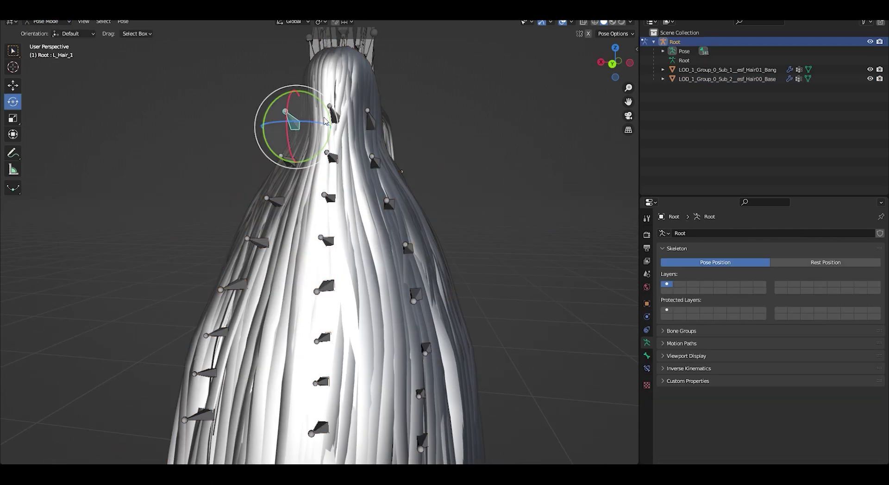
Try rotating several hair chain bones to test how the joined hair deforms, reverting each rotation.
click(333, 118)
drag(357, 133, 406, 131)
key(ctrl+z)
click(370, 132)
right_click(407, 131)
middle_drag(431, 208, 417, 278)
shift+middle_drag(416, 277, 457, 194)
click(373, 212)
middle_drag(428, 235, 380, 241)
drag(348, 178, 310, 145)
right_click(309, 145)
Return the hair armature to Object Mode.
click(45, 22)
click(47, 33)
middle_drag(287, 195, 417, 197)
middle_drag(584, 68, 421, 185)
click(337, 148)
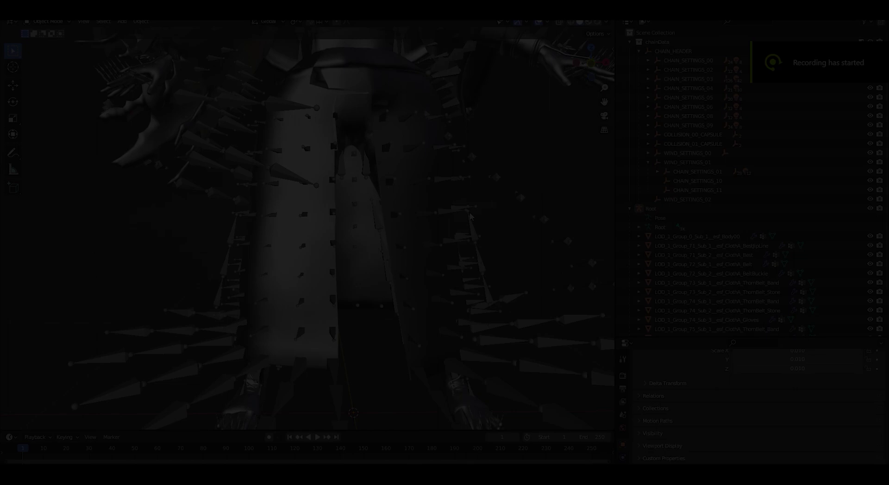
Select the Root armature in the skirt scene and put it into Pose Mode.
middle_drag(525, 202, 486, 202)
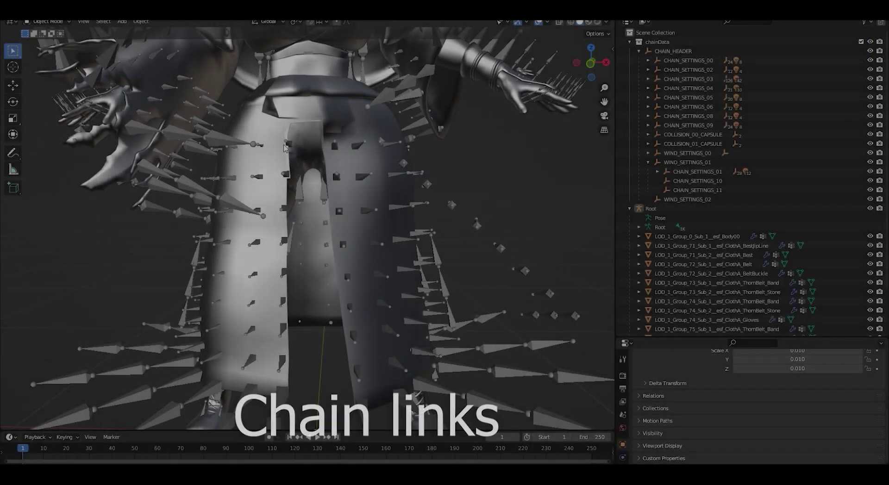
click(324, 160)
middle_drag(324, 159, 303, 164)
key(ctrl+Tab)
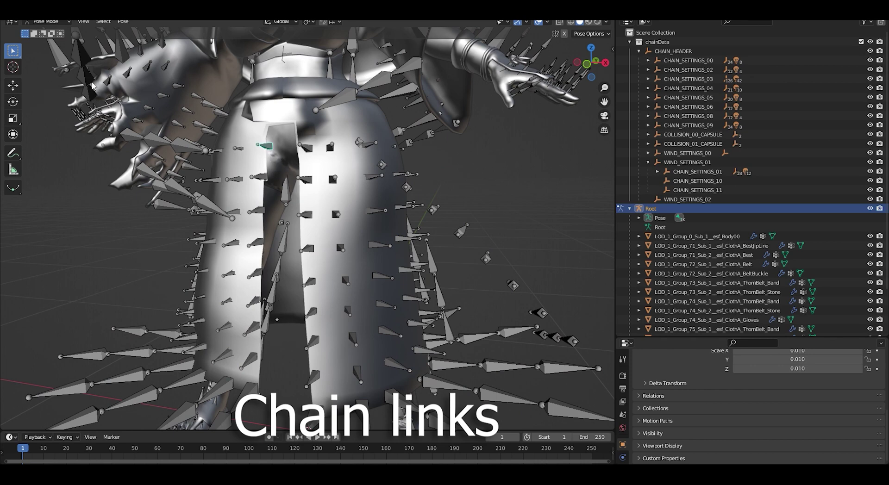
Try rotating the top bone beside the skirt's front opening, undo the rotation and return the armature to Object Mode.
click(20, 101)
mouse_move(276, 156)
mouse_down()
mouse_move(250, 157)
mouse_move(276, 146)
mouse_up()
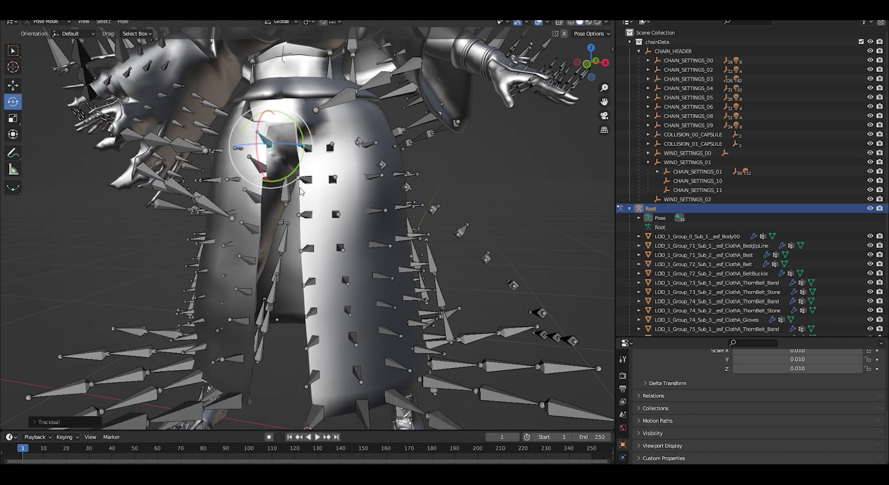
key(ctrl+z)
click(49, 21)
click(52, 32)
middle_drag(452, 233, 384, 204)
middle_drag(466, 202, 427, 191)
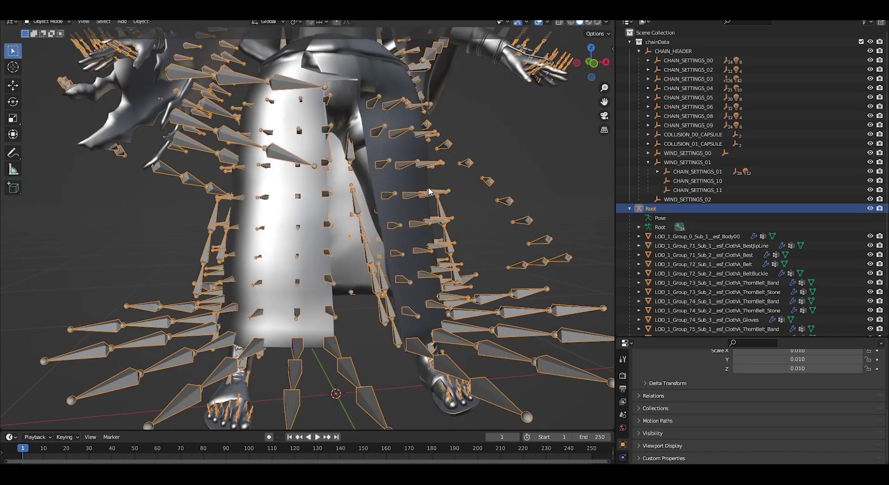
middle_drag(392, 196, 269, 70)
click(479, 193)
scroll(318, 208, up, 3)
Put the Root armature into Pose Mode and create an RE chain from the top C_Skirt1 bone beside the front opening.
click(295, 75)
click(41, 22)
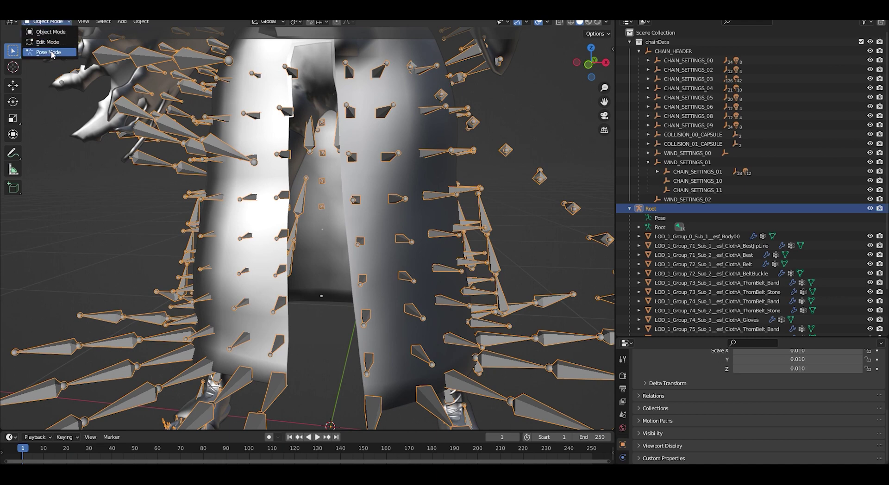
click(49, 51)
shift+middle_drag(361, 105, 381, 204)
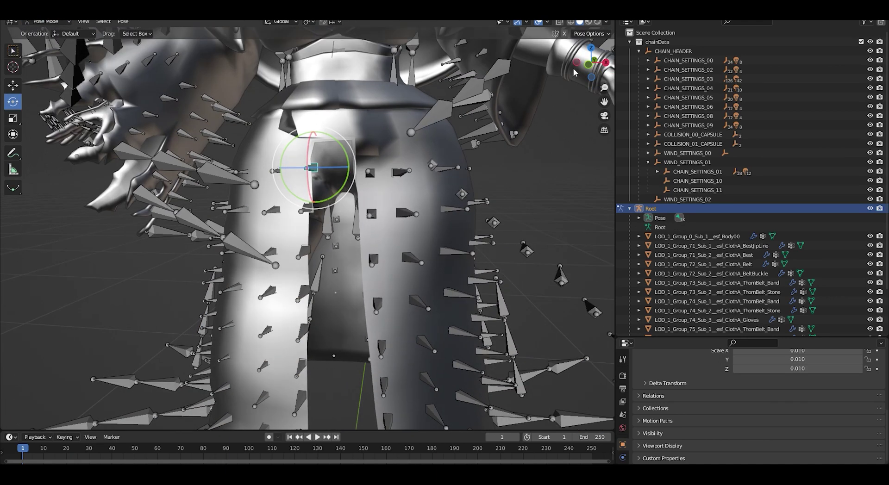
click(612, 52)
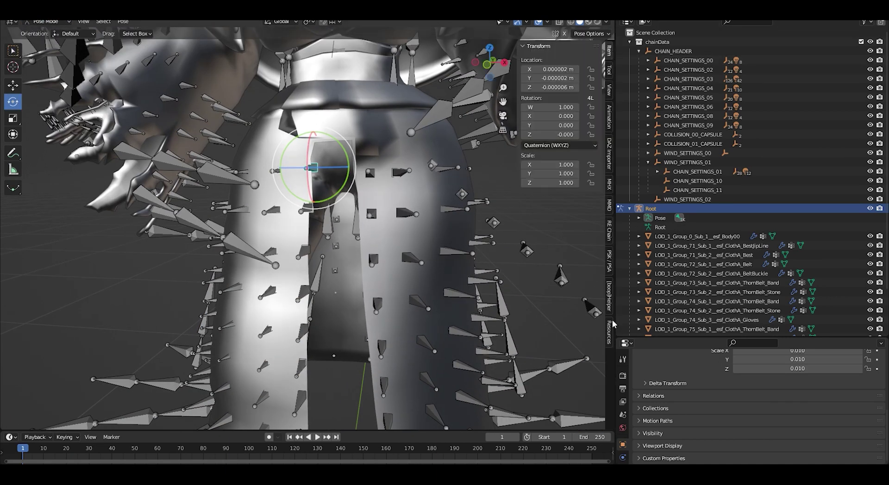
click(609, 231)
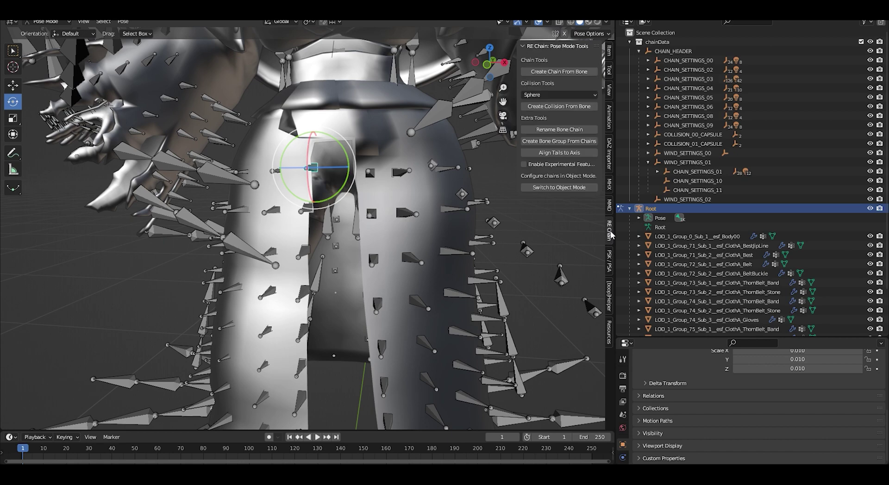
click(556, 72)
Create a second RE chain from the neighbouring top bone of the C_Skirt2 column.
scroll(311, 170, up, 3)
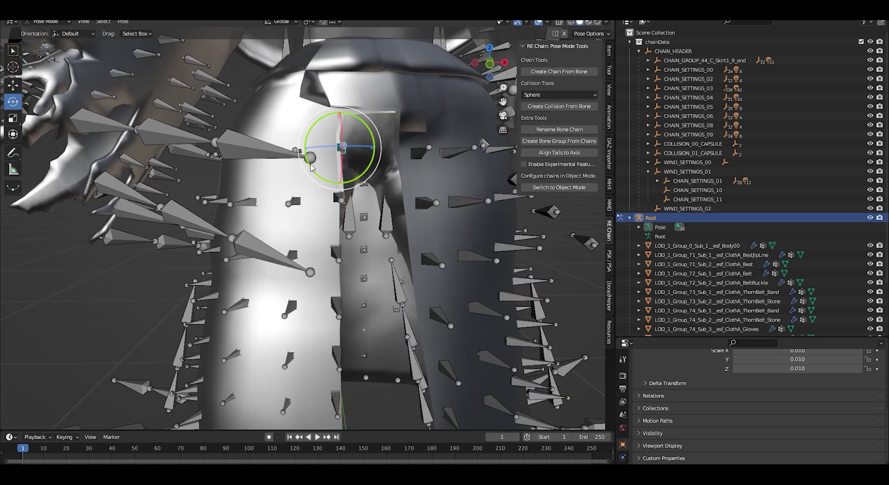
middle_drag(311, 169, 313, 181)
click(302, 177)
click(572, 74)
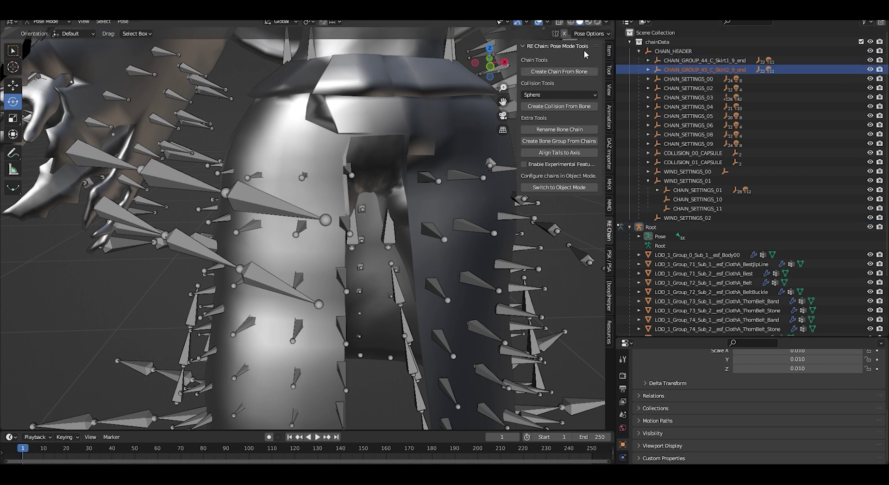
Switch to Object Mode, create a chain link and bring its RE Chain Link Settings fully into view.
click(566, 186)
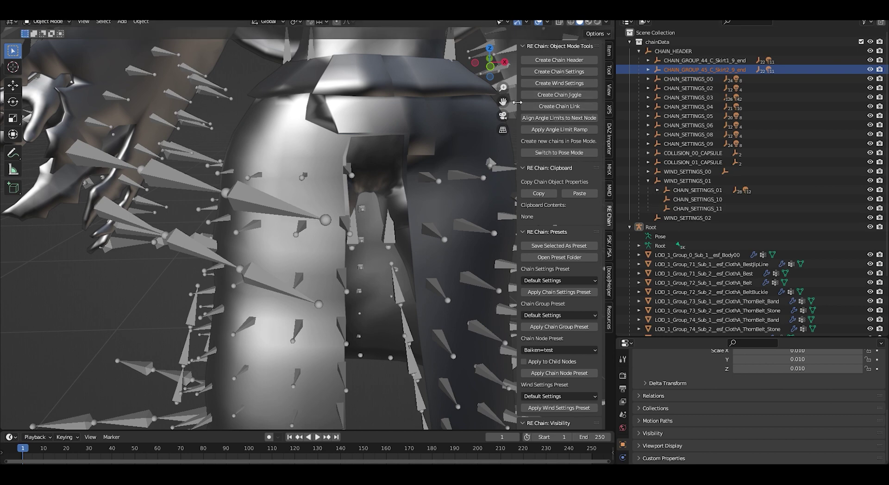
click(578, 107)
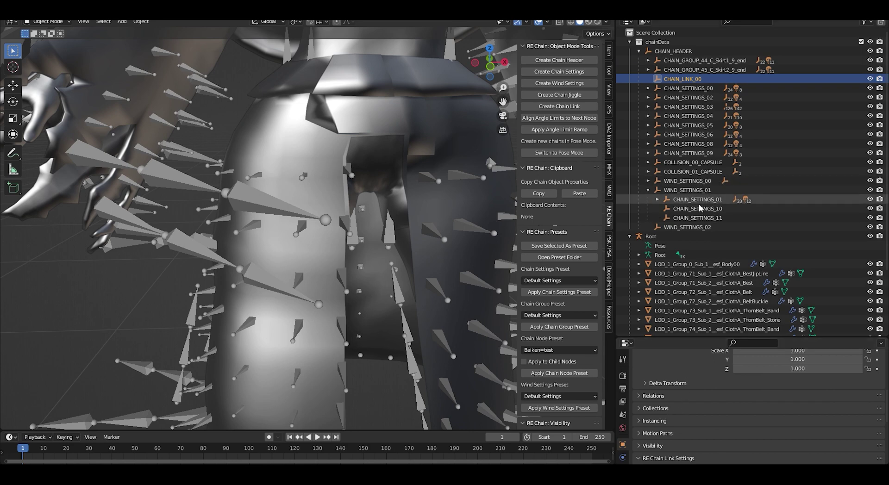
scroll(674, 418, down, 5)
scroll(674, 417, up, 3)
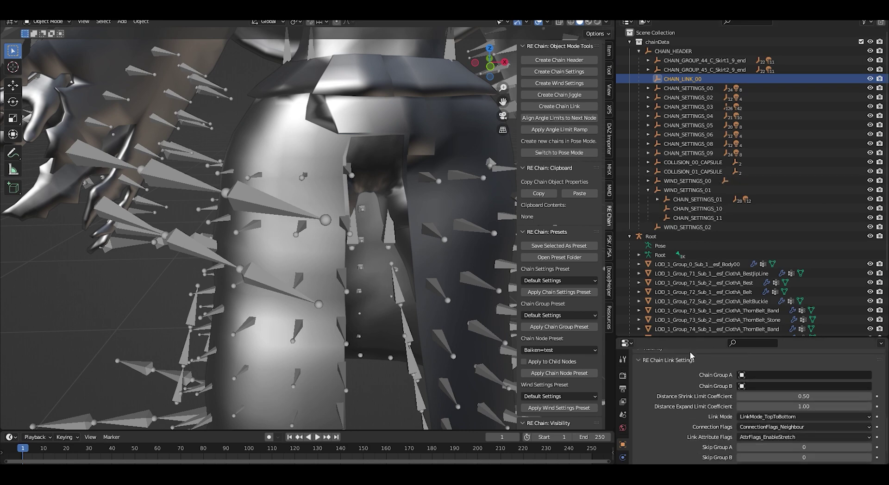
drag(684, 338, 685, 234)
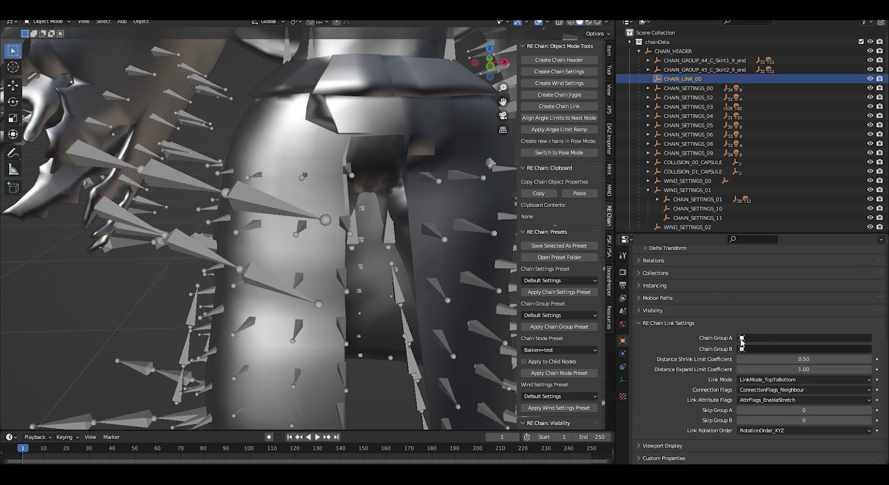
Examine the C_Skirt1 and C_Skirt2 chain groups that the link is meant to connect.
click(725, 60)
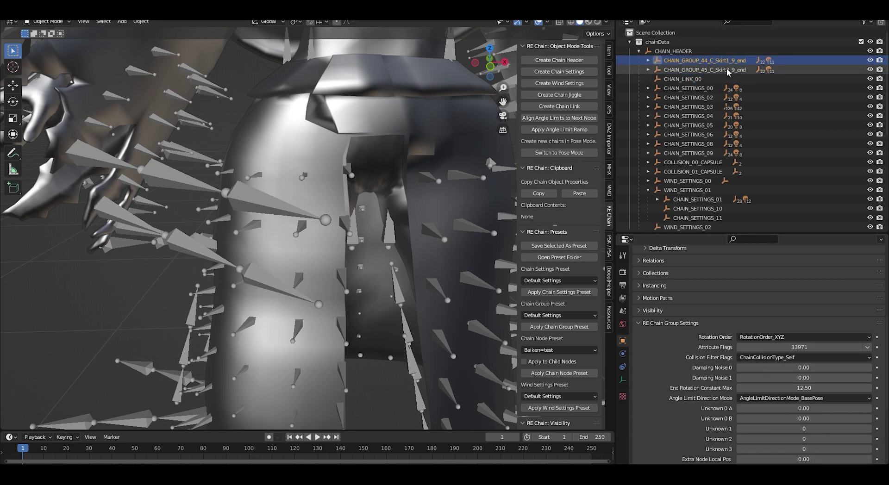
click(713, 61)
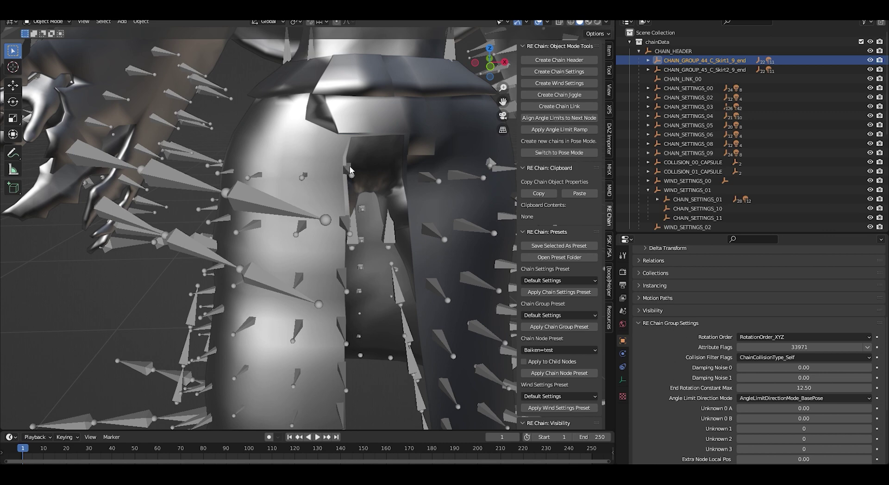
click(735, 71)
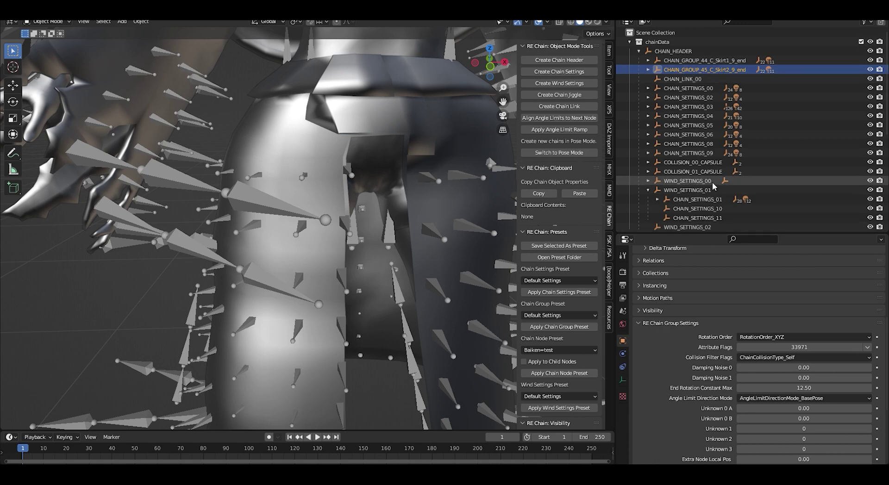
Select CHAIN_LINK_00 and set its Chain Group A to CHAIN_GROUP_44_C_Skirt1_9_end.
click(690, 79)
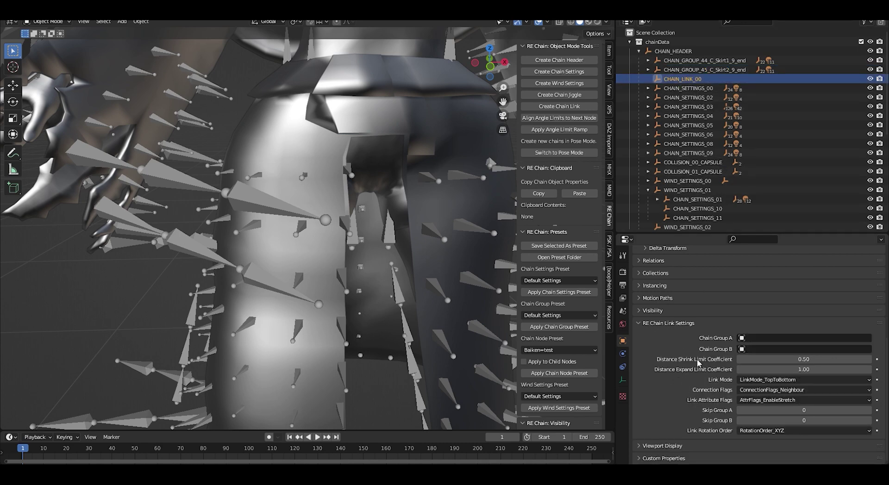
click(741, 339)
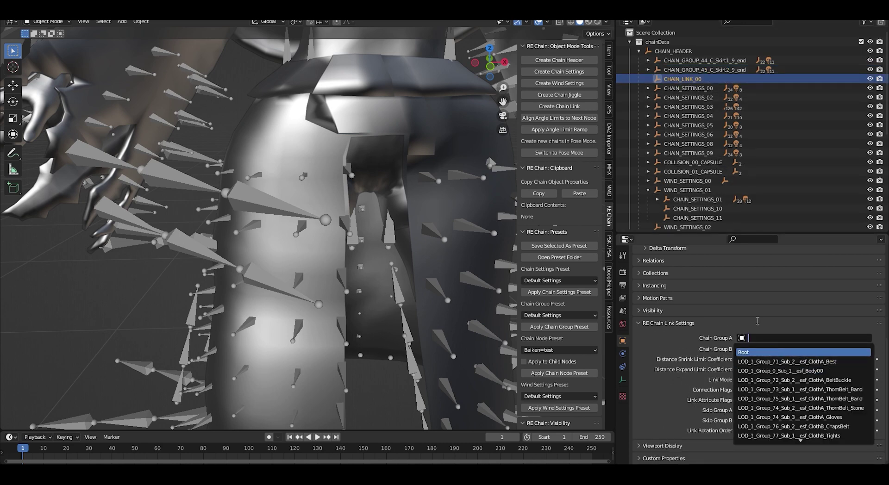
text(44)
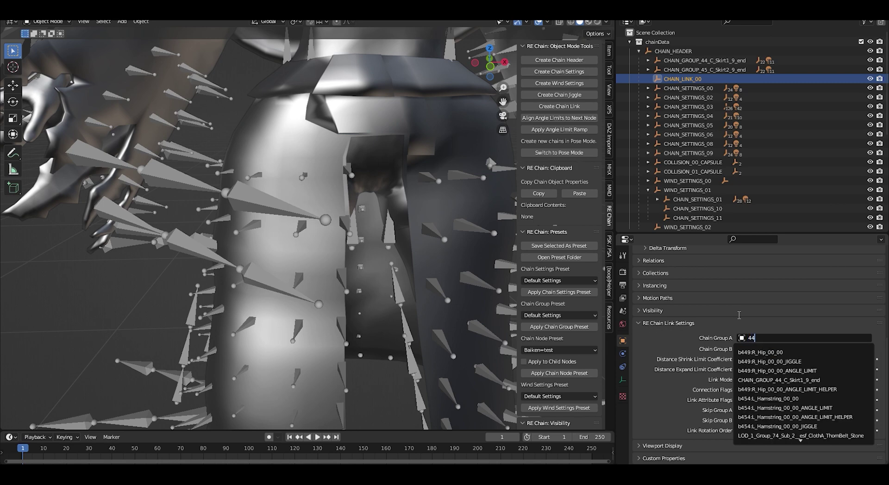
scroll(792, 374, down, 12)
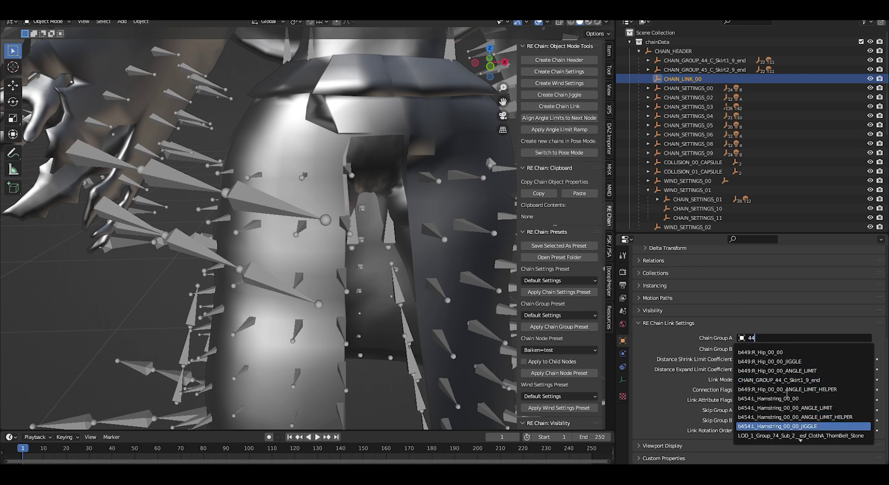
scroll(786, 395, up, 10)
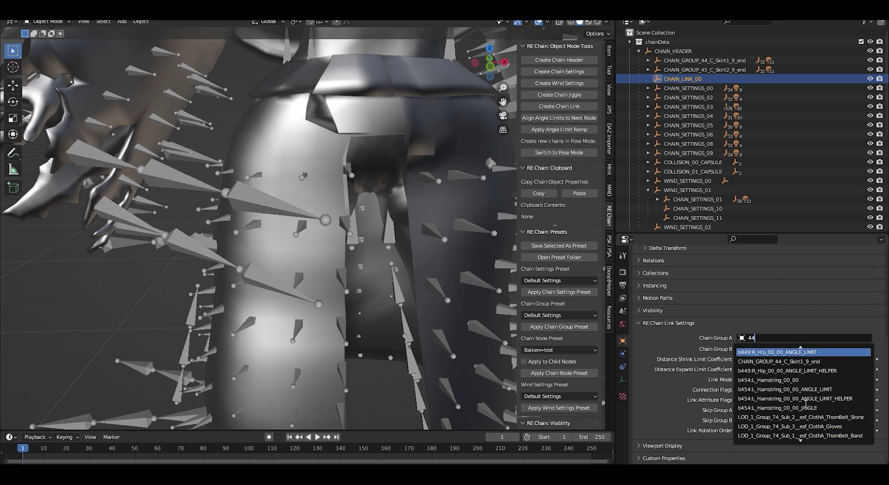
key(BackSpace)
key(BackSpace)
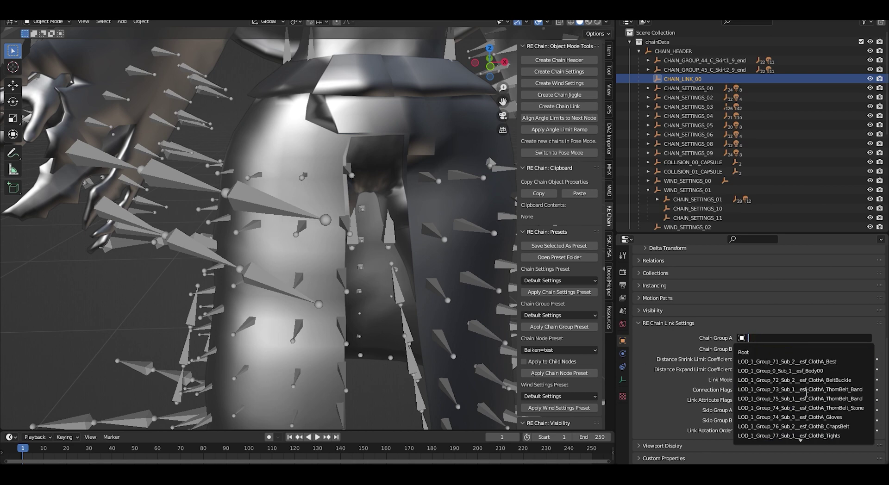
text(C_S)
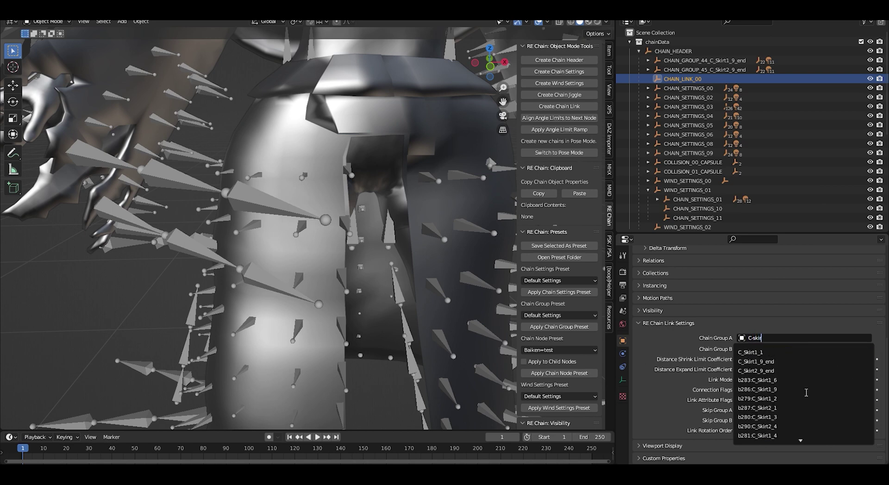
key(BackSpace)
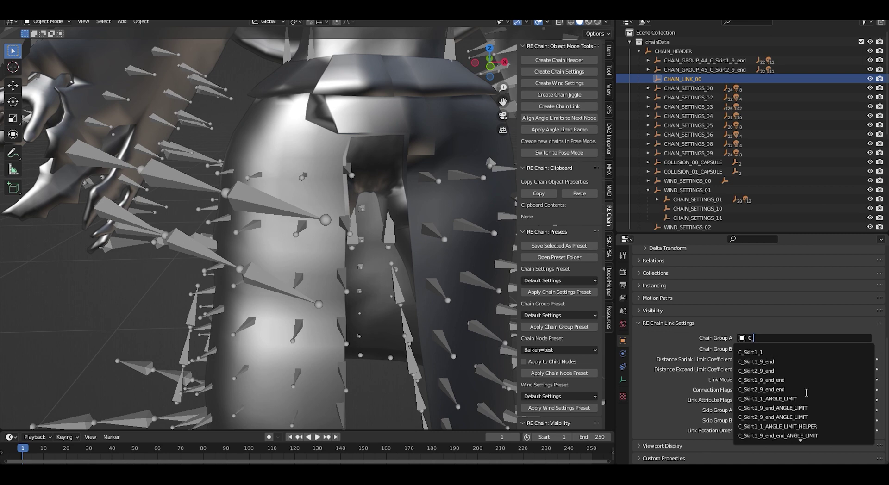
key(Down)
key(Down)
key(Down)
key(Down)
key(Down)
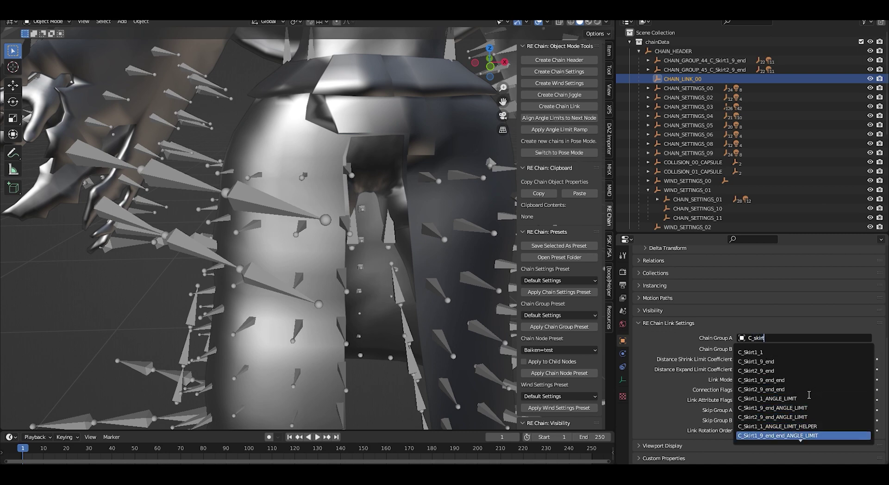
scroll(808, 393, down, 15)
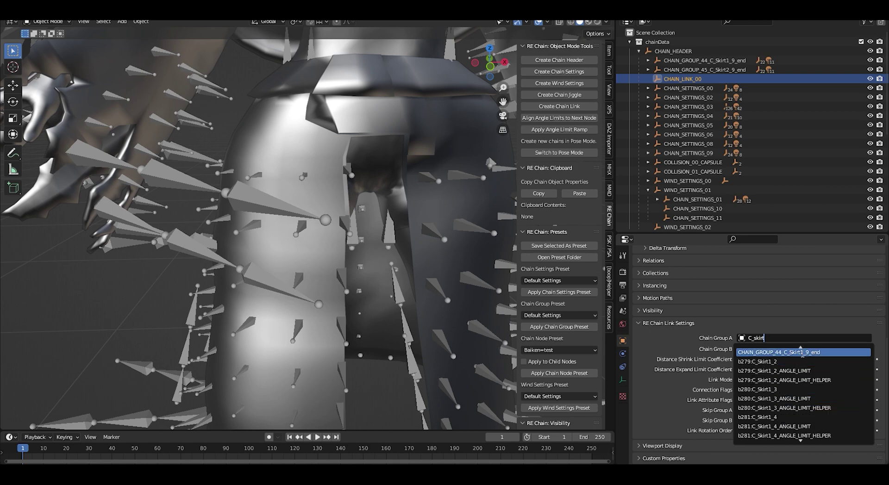
click(801, 354)
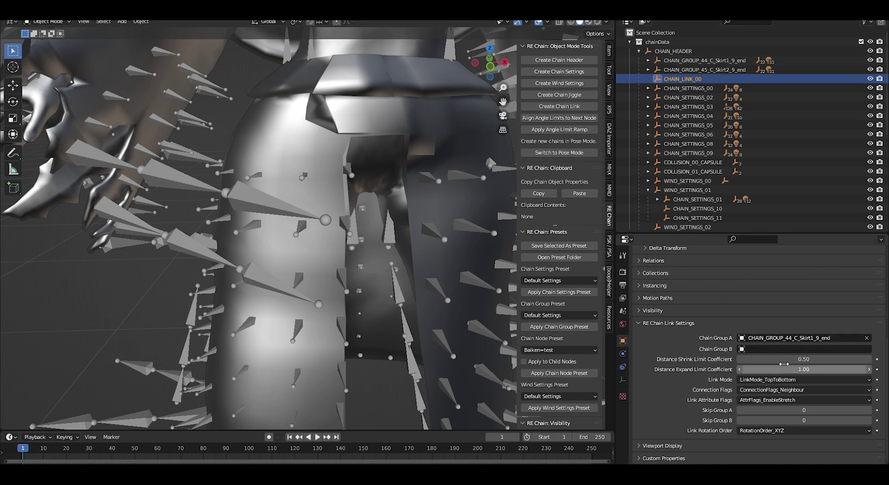
Set the link's Chain Group B to CHAIN_GROUP_45_C_Skirt2_9_end.
click(740, 350)
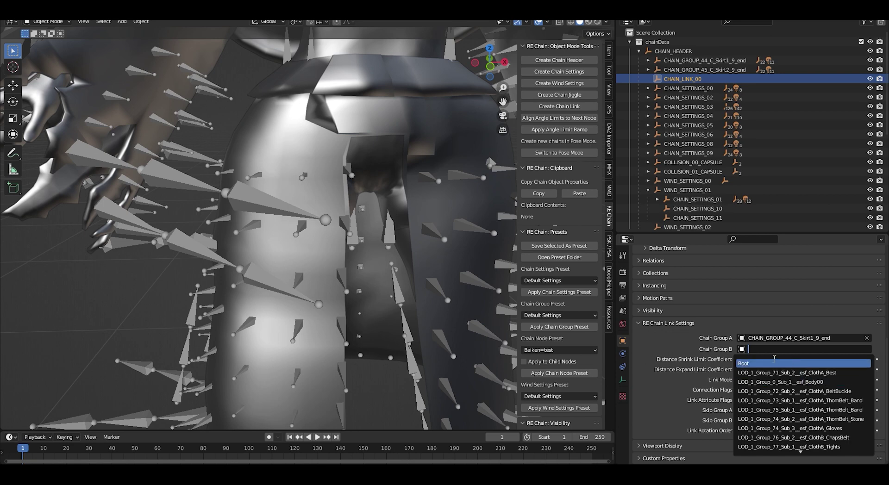
text(chain)
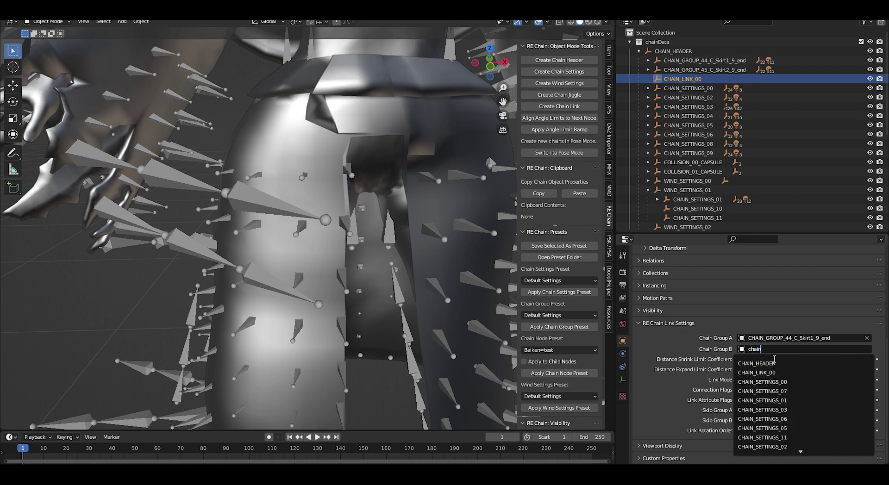
text(_gr)
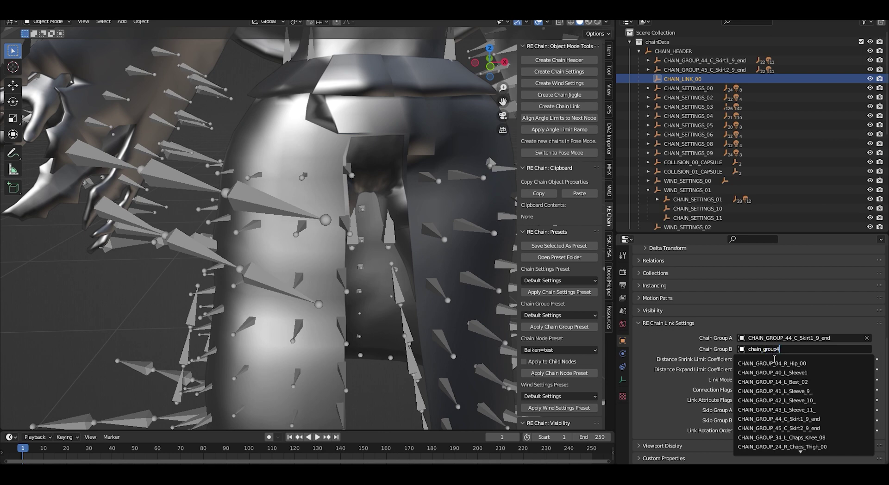
text(oup)
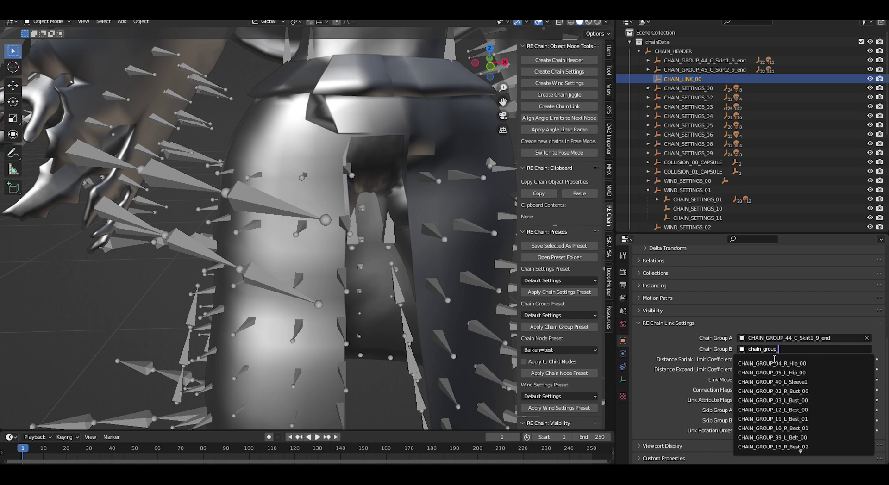
text(_45)
click(792, 365)
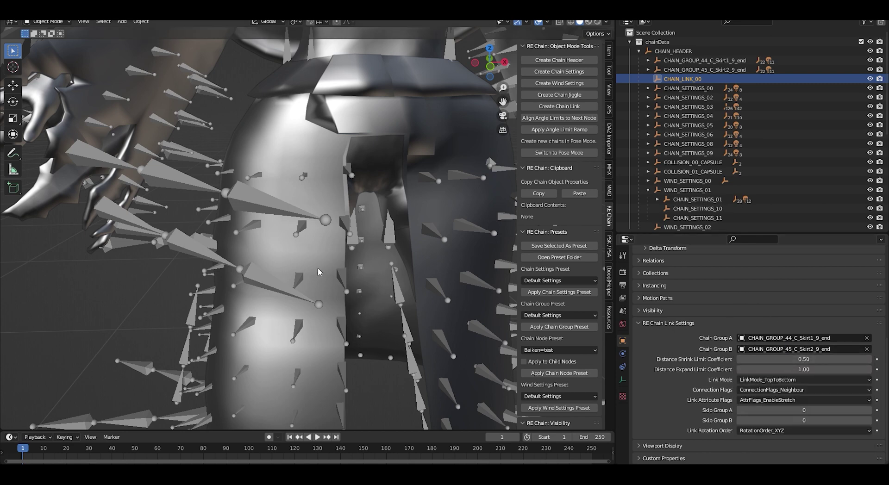
Examine the C_Skirt2 and C_Skirt1 chain groups in relation to the skirt's front opening.
middle_drag(318, 270, 295, 273)
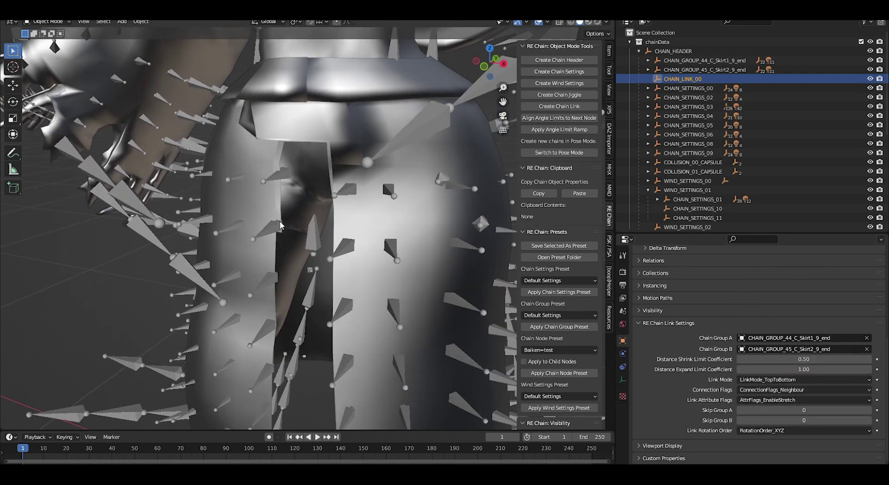
click(704, 70)
click(702, 61)
middle_drag(259, 163, 275, 158)
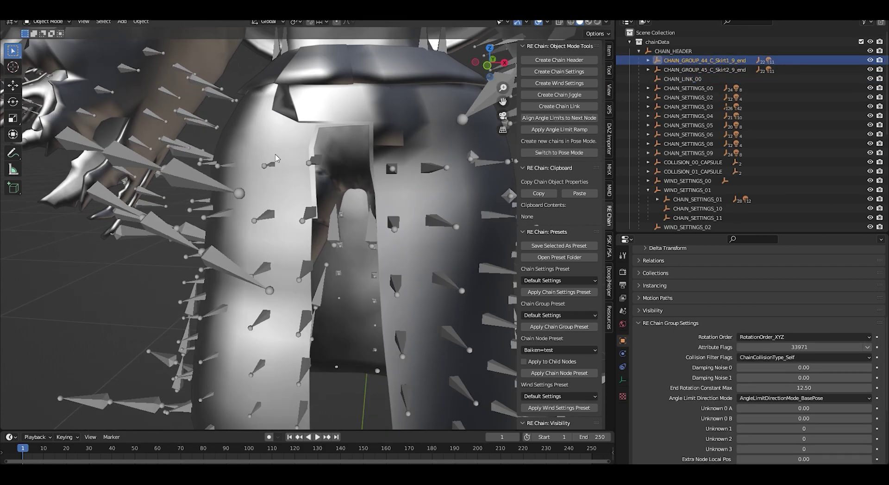
Put the Root armature into Pose Mode and inspect the top skirt bone beside the front opening together with the chain link.
click(276, 165)
mouse_move(334, 167)
middle_down()
mouse_move(360, 162)
mouse_move(343, 181)
middle_up()
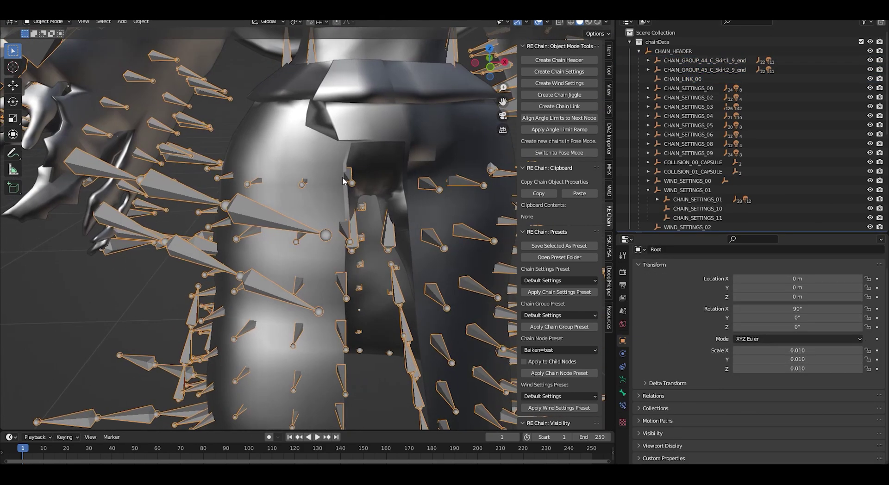
click(54, 24)
click(53, 52)
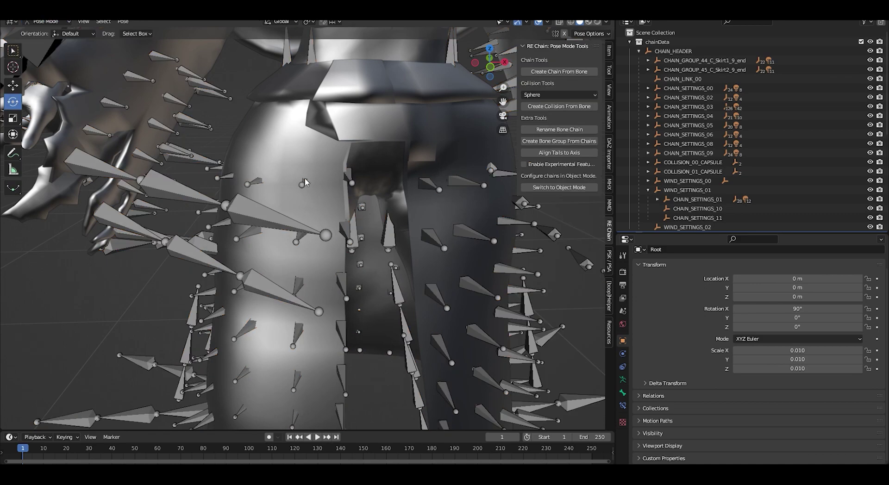
click(354, 180)
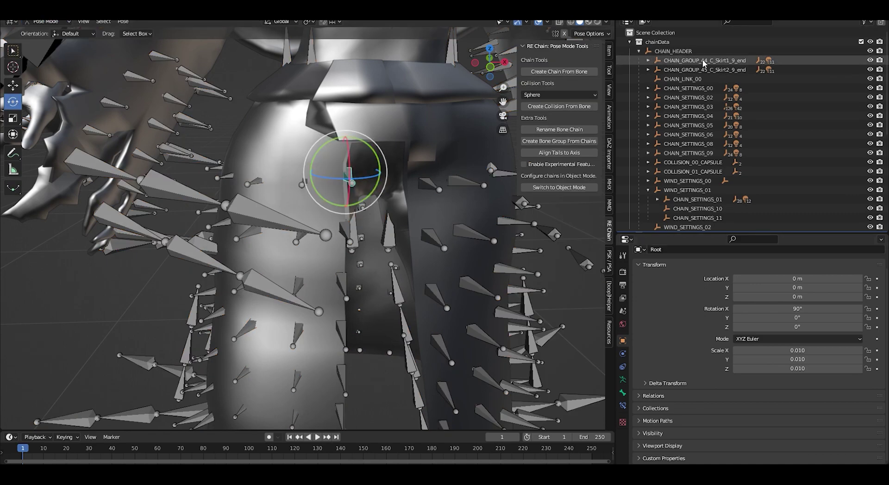
click(683, 79)
middle_drag(389, 195, 313, 202)
scroll(313, 202, down, 2)
scroll(312, 202, down, 3)
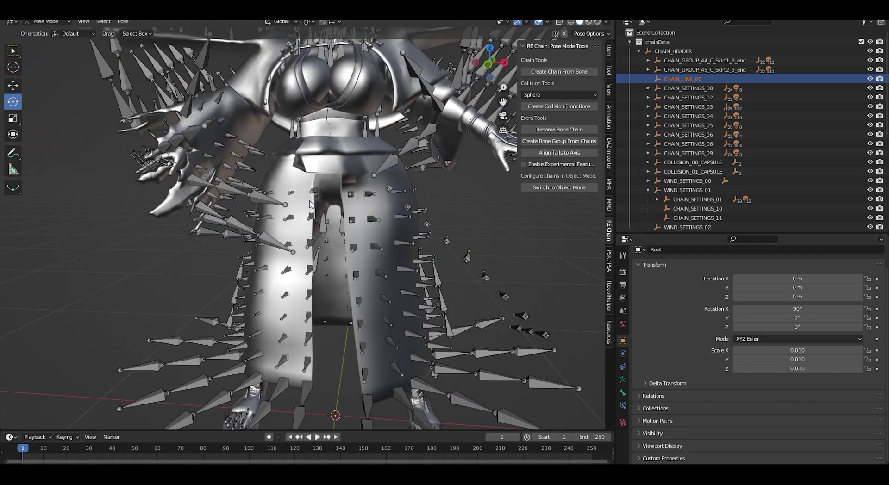
Try a trackball rotation of the top skirt bone beside the front opening, and undo it.
scroll(301, 180, up, 6)
click(301, 178)
middle_drag(326, 180, 309, 184)
mouse_move(308, 198)
mouse_down()
mouse_move(297, 186)
mouse_move(304, 190)
mouse_move(290, 195)
mouse_move(298, 190)
mouse_up()
key(ctrl+z)
middle_drag(299, 195, 209, 235)
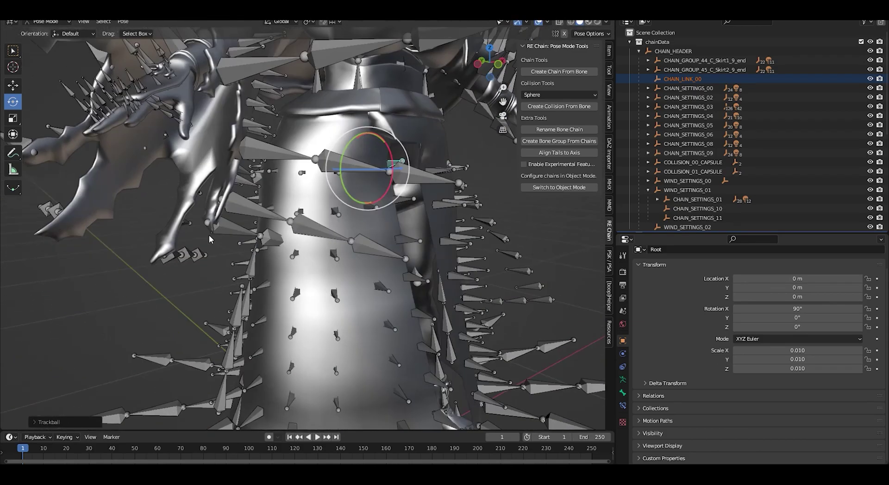
middle_drag(347, 235, 303, 236)
key(ctrl+z)
Return to Object Mode and review the C_Skirt2 chain group and the chain link.
click(57, 21)
click(54, 32)
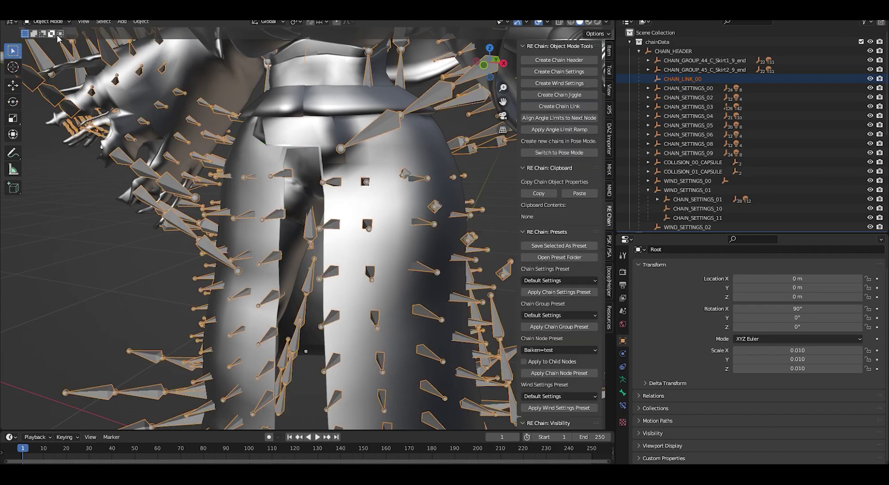
middle_drag(241, 163, 262, 169)
click(697, 73)
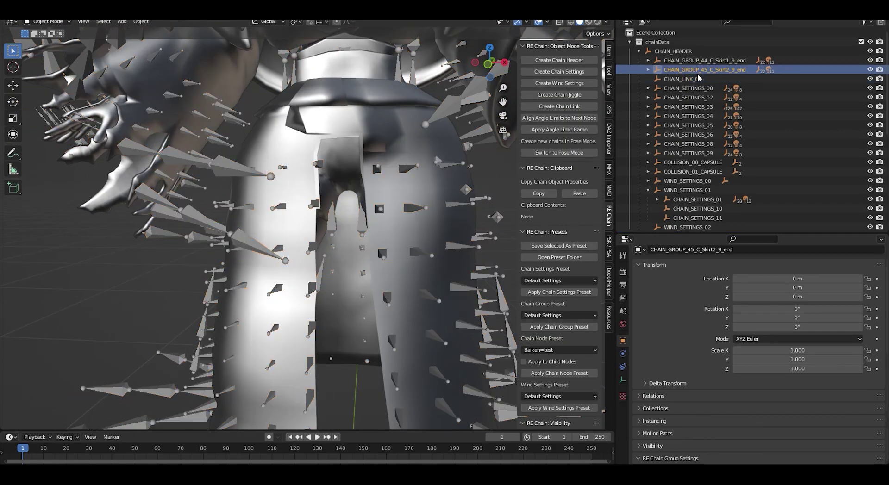
click(697, 80)
middle_drag(296, 181, 354, 194)
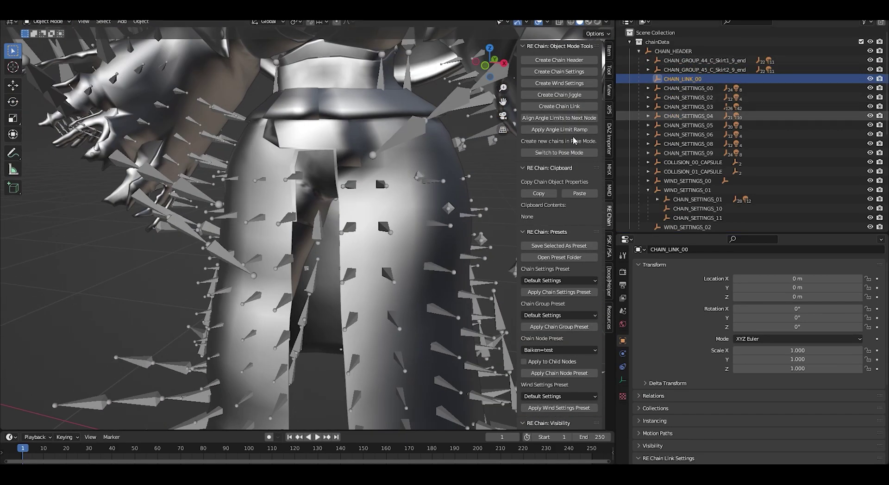
Put the Root armature back into Pose Mode and inspect the adjacent top-row skirt bones leading away from the front opening.
click(262, 179)
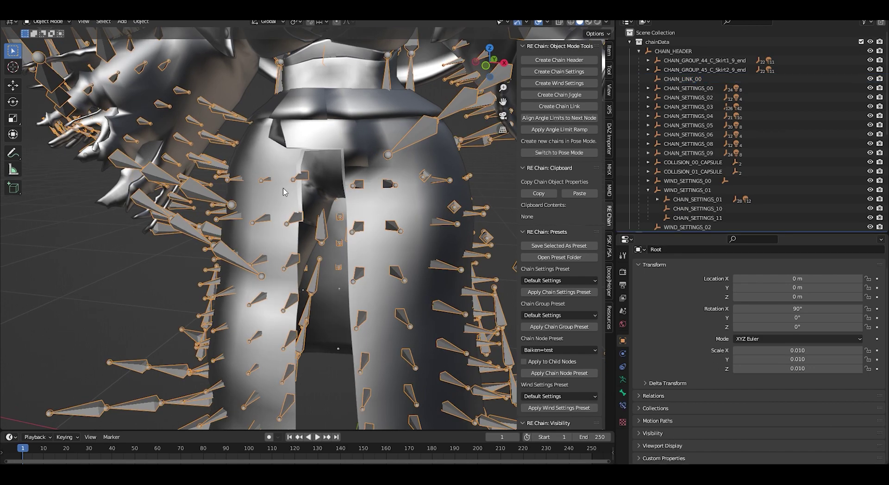
middle_drag(284, 192, 305, 197)
click(54, 22)
click(55, 51)
scroll(332, 202, up, 3)
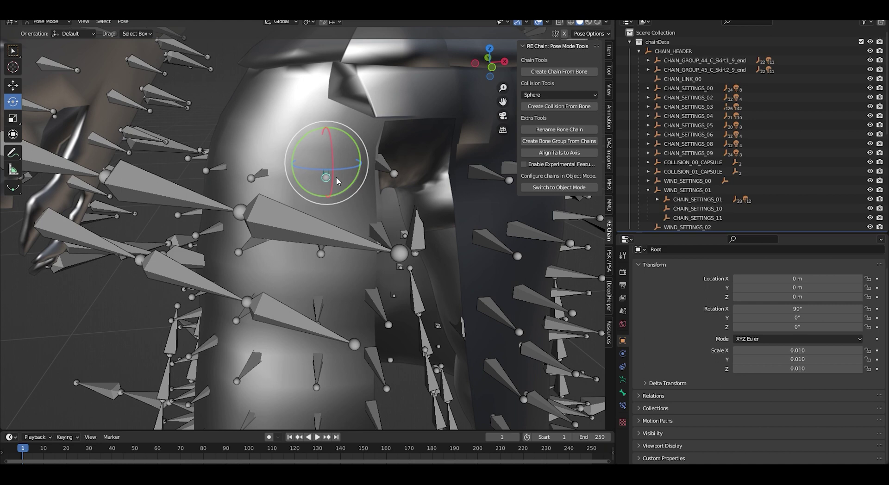
click(376, 169)
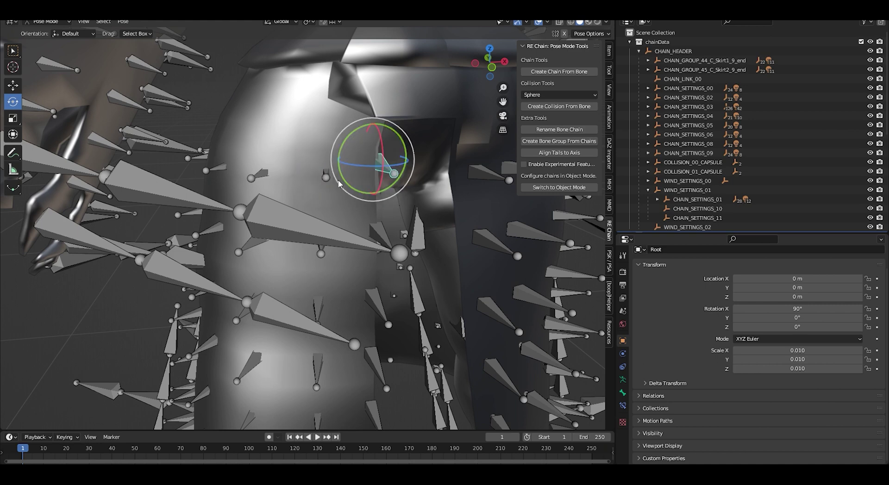
click(251, 175)
click(330, 178)
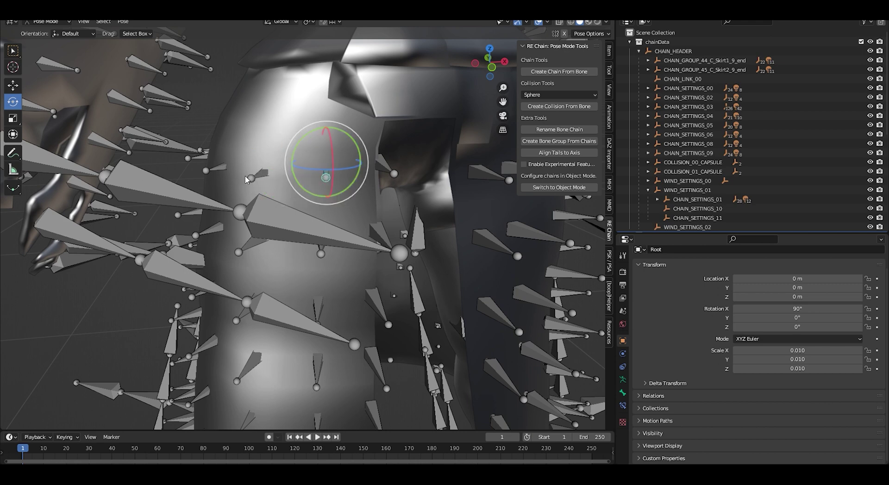
middle_drag(260, 177, 407, 186)
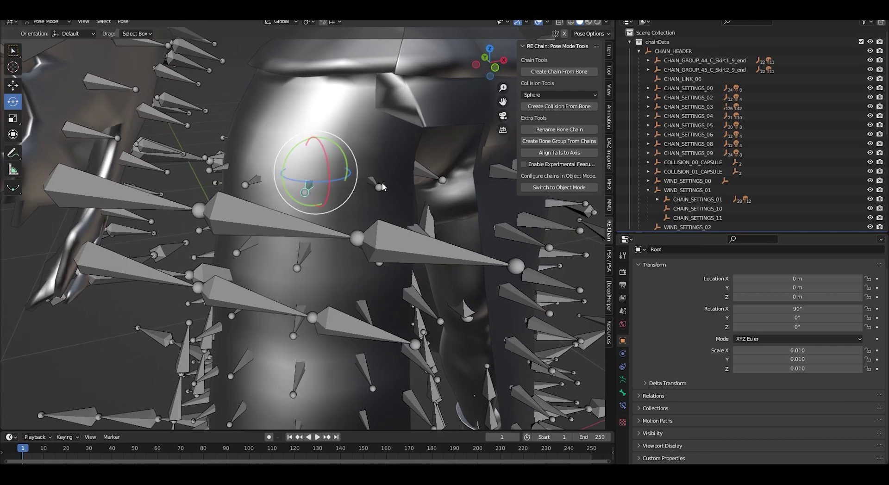
click(250, 182)
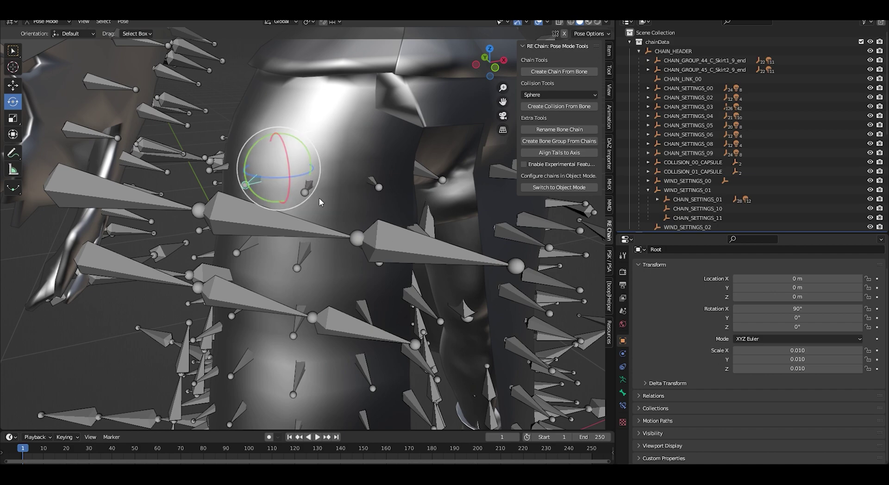
Select the chain link and examine the skirt's bone columns from the side and the front.
click(694, 78)
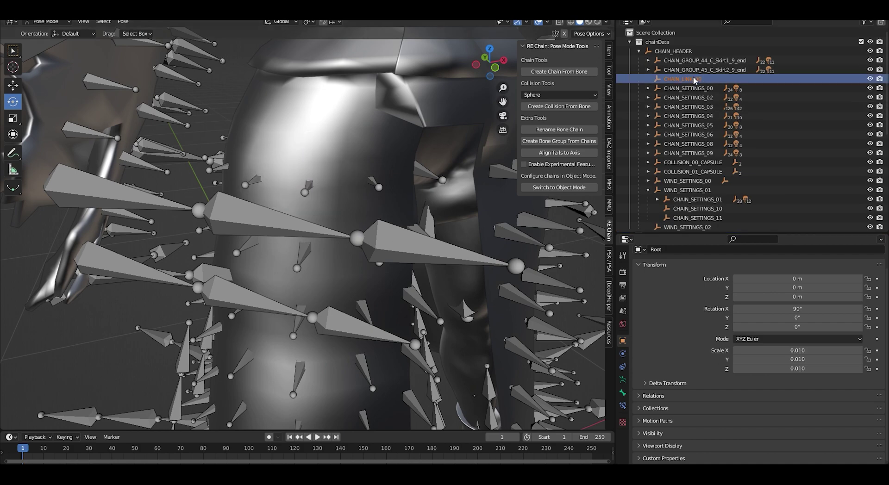
middle_drag(359, 213, 493, 189)
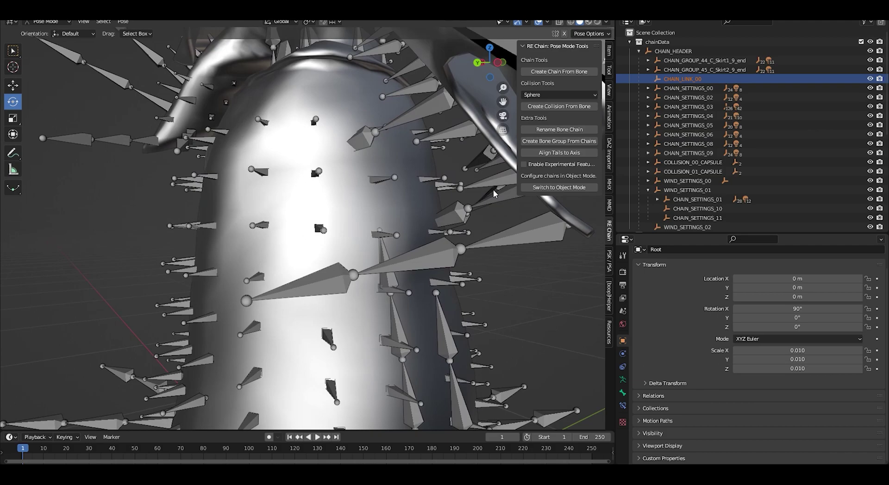
middle_drag(334, 189, 360, 210)
scroll(408, 191, down, 3)
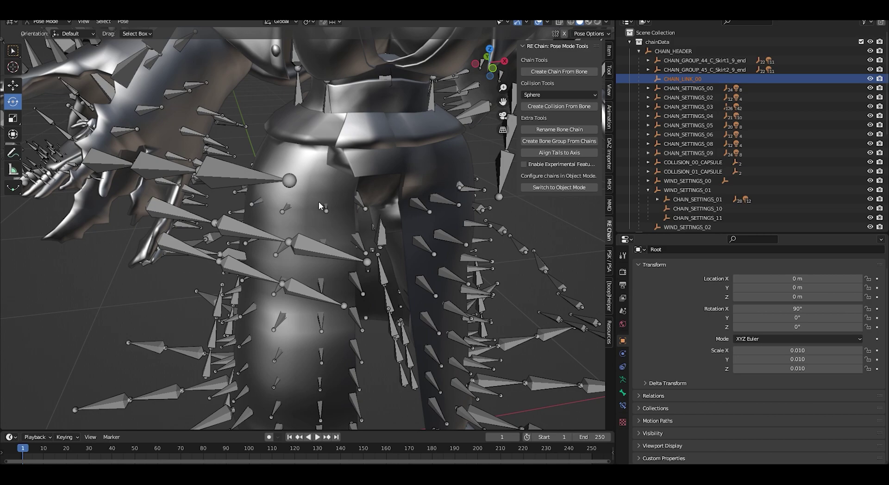
middle_drag(319, 204, 401, 185)
middle_drag(451, 185, 322, 219)
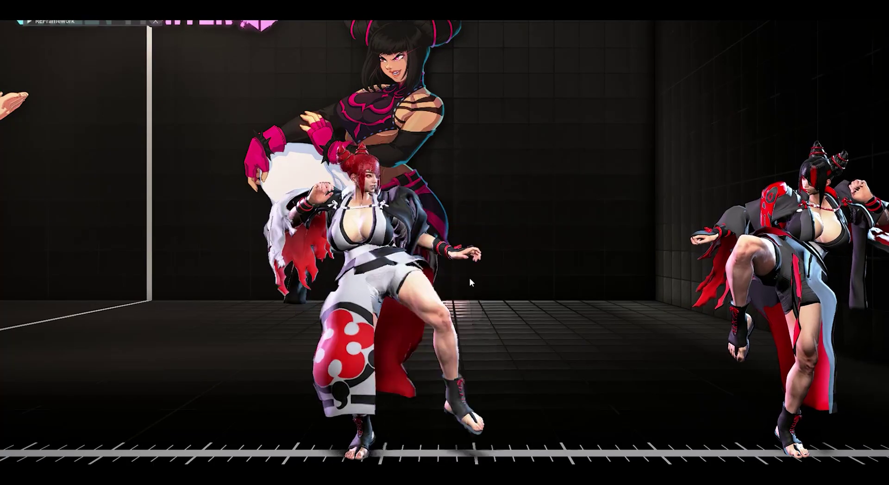